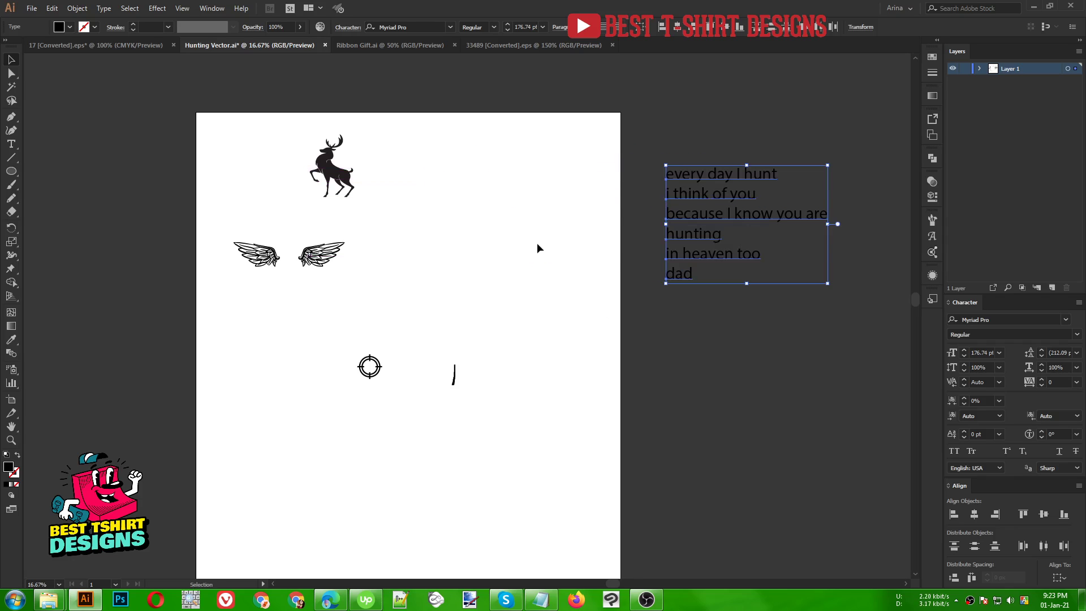
# - Move the quote text block from beside the artboard onto it, to the right of the deer
pyautogui.click(584, 292)
pyautogui.scroll(1, 568, 146)
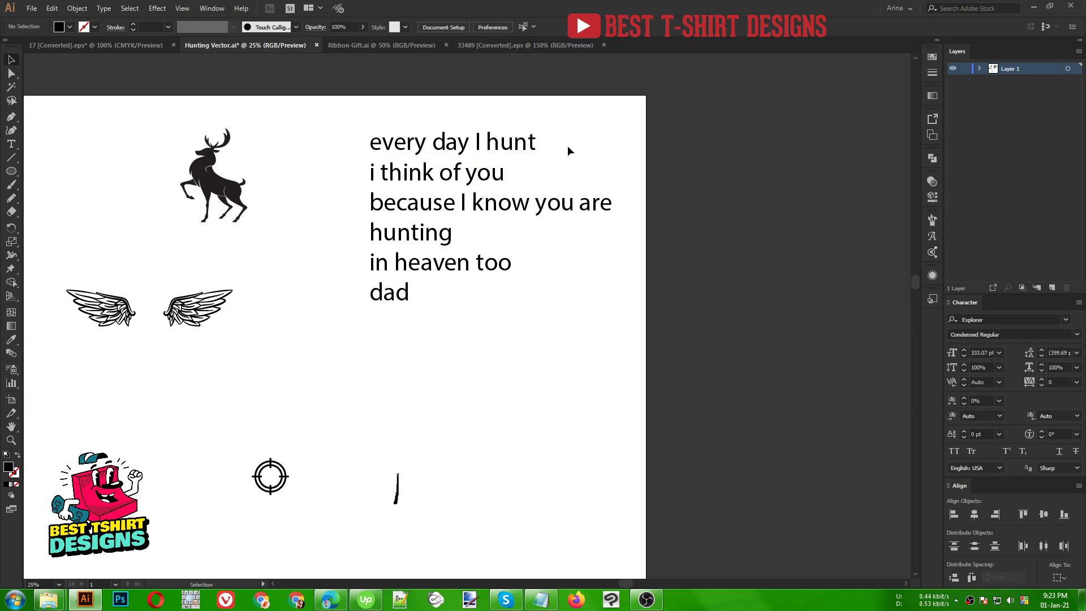
pyautogui.scroll(1, 478, 148)
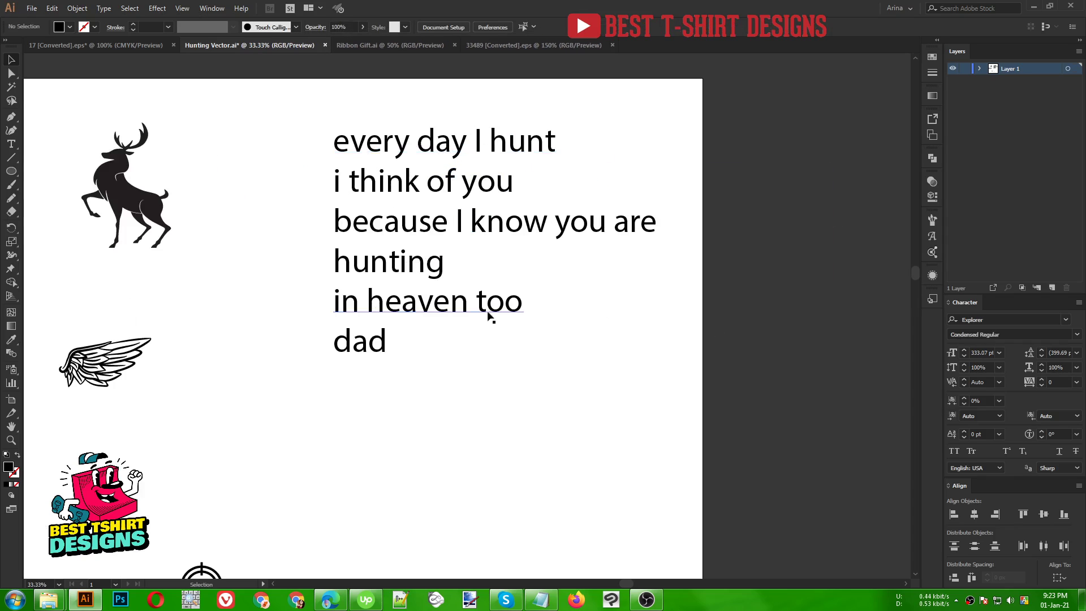
pyautogui.scroll(-1, 501, 253)
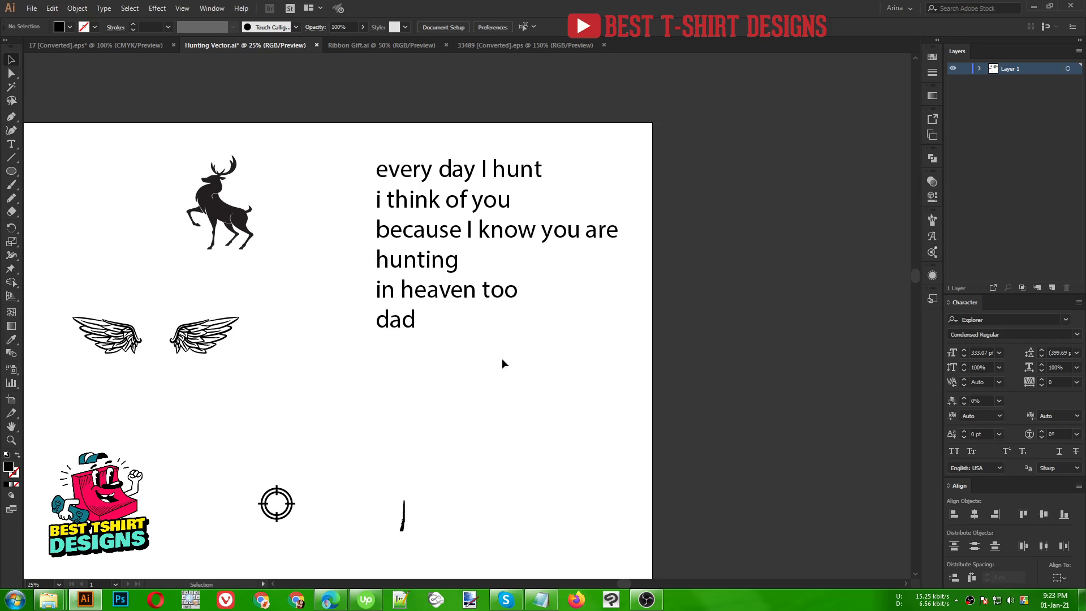
pyautogui.moveTo(621, 365); pyautogui.dragTo(332, 147)
pyautogui.click(494, 381)
pyautogui.click(456, 393)
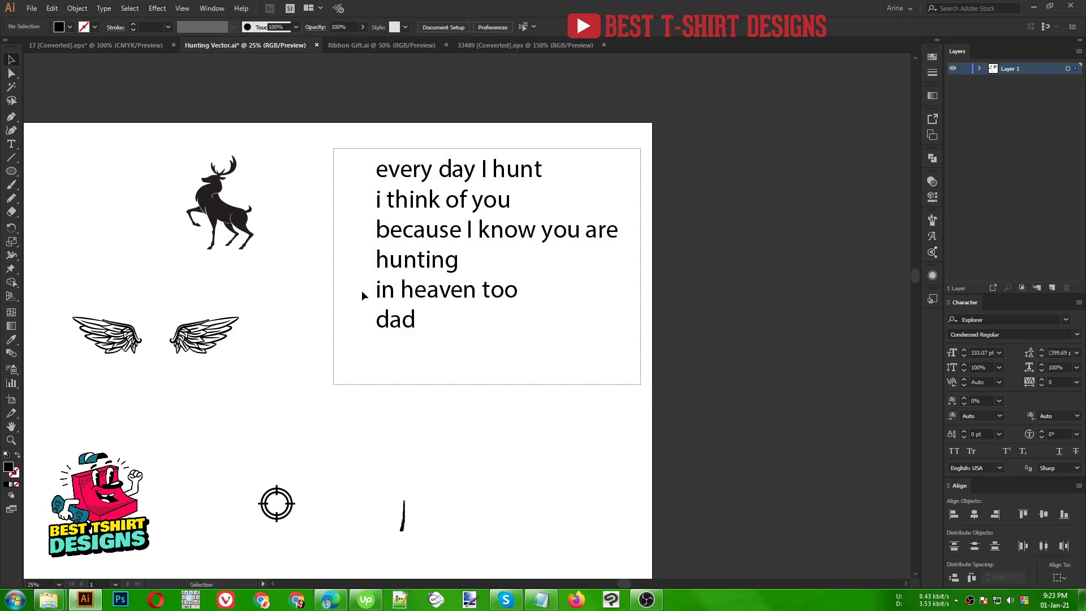
pyautogui.click(516, 399)
pyautogui.scroll(-1, 588, 332)
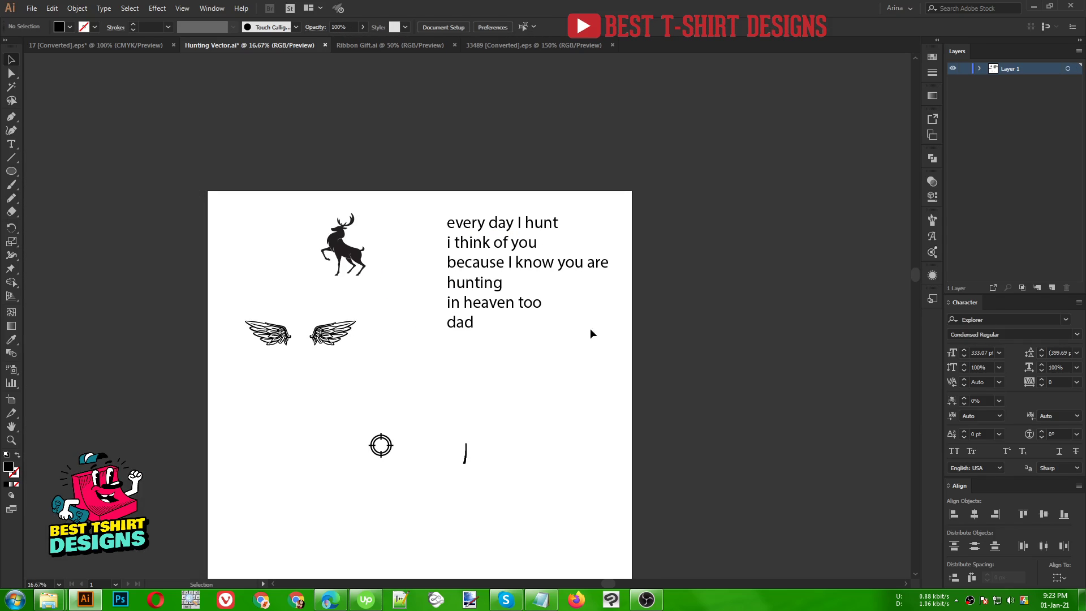
# - Place the word "dad" just beside the deer and move the remaining quote lines up into the artboard's top-right corner
pyautogui.moveTo(451, 328); pyautogui.dragTo(419, 263)
pyautogui.moveTo(436, 202); pyautogui.dragTo(563, 367)
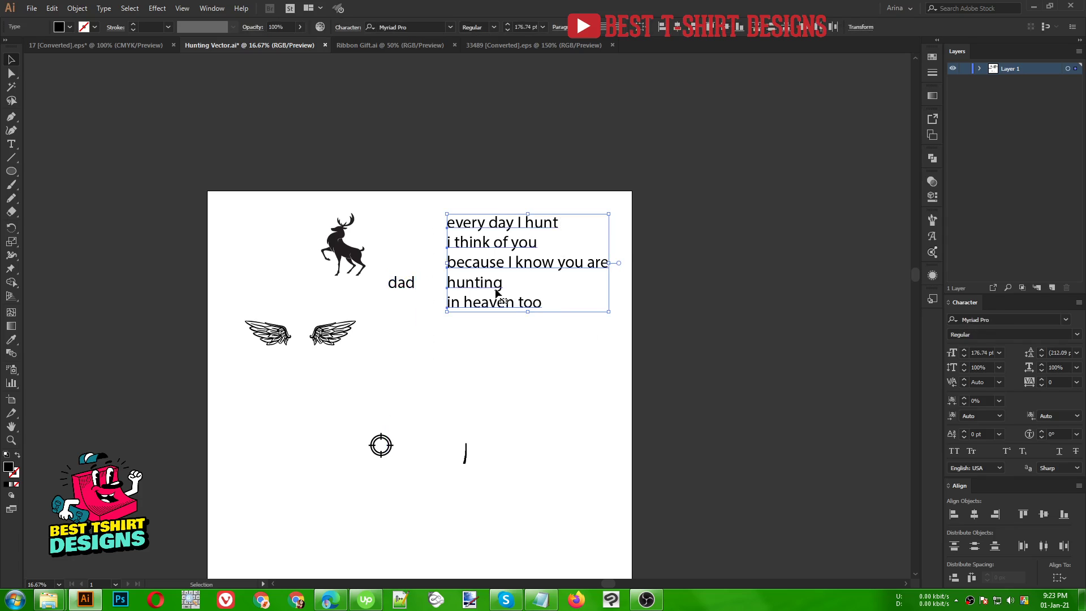
pyautogui.moveTo(481, 263); pyautogui.dragTo(500, 247)
pyautogui.moveTo(512, 361); pyautogui.dragTo(512, 361)
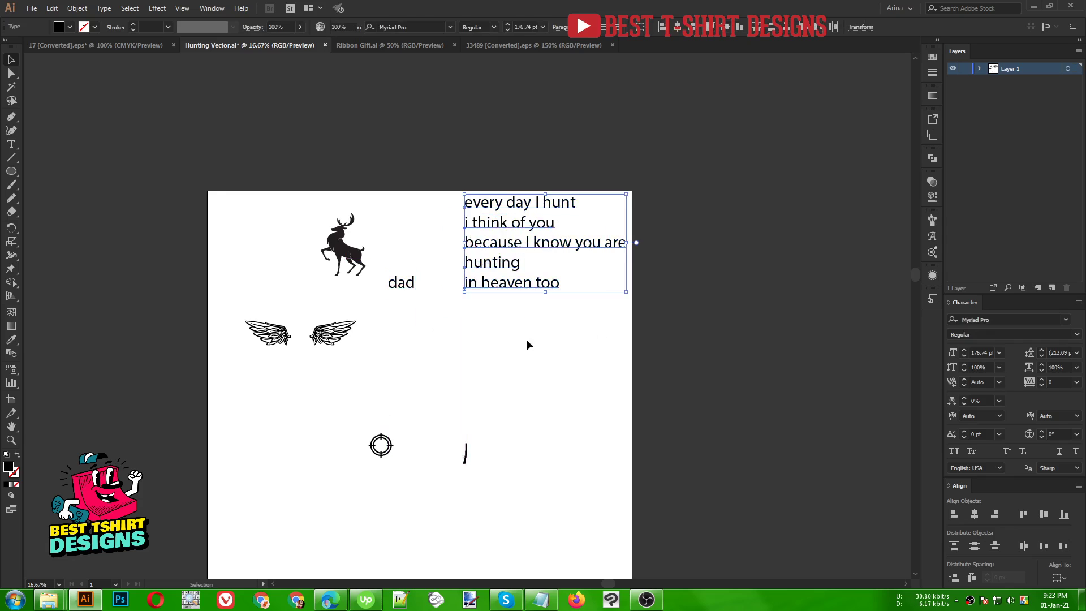
pyautogui.click(454, 343)
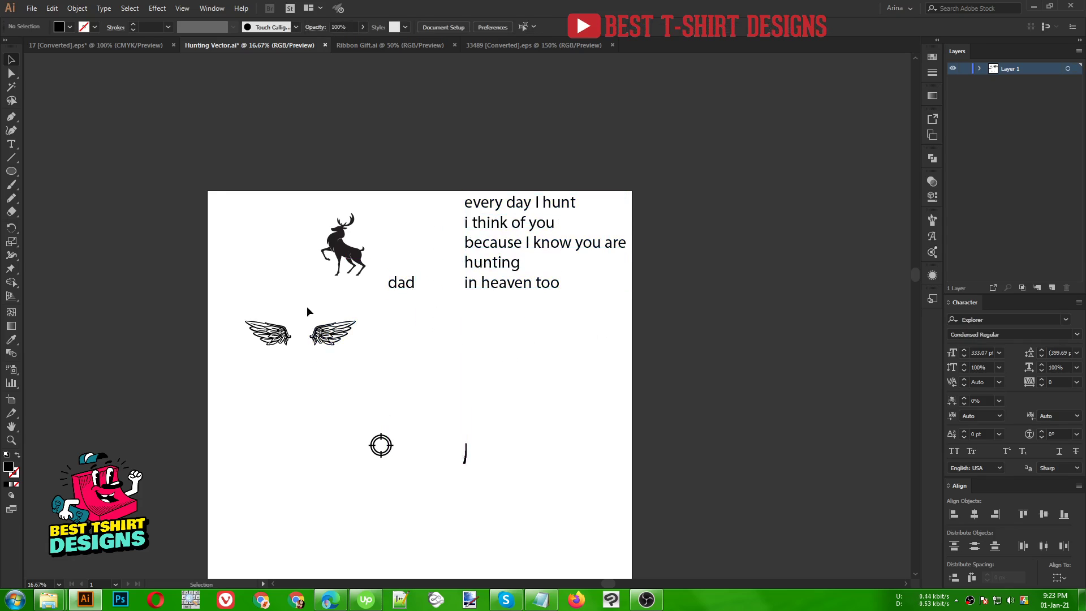
# - Move the crosshair and the rifle together up to just below the quote lines
pyautogui.click(352, 252)
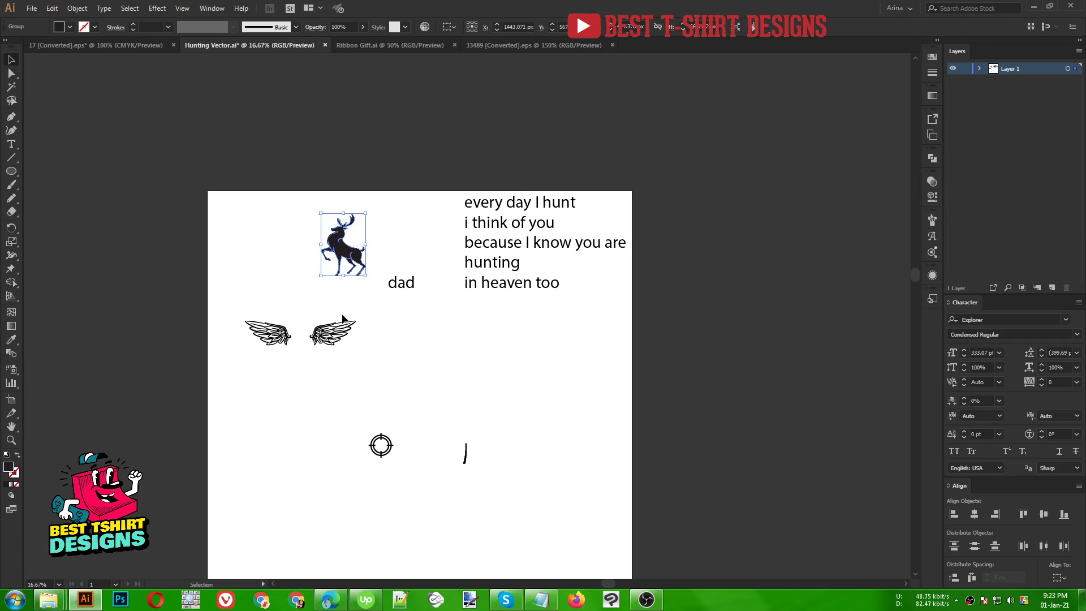
pyautogui.moveTo(289, 300); pyautogui.dragTo(391, 381)
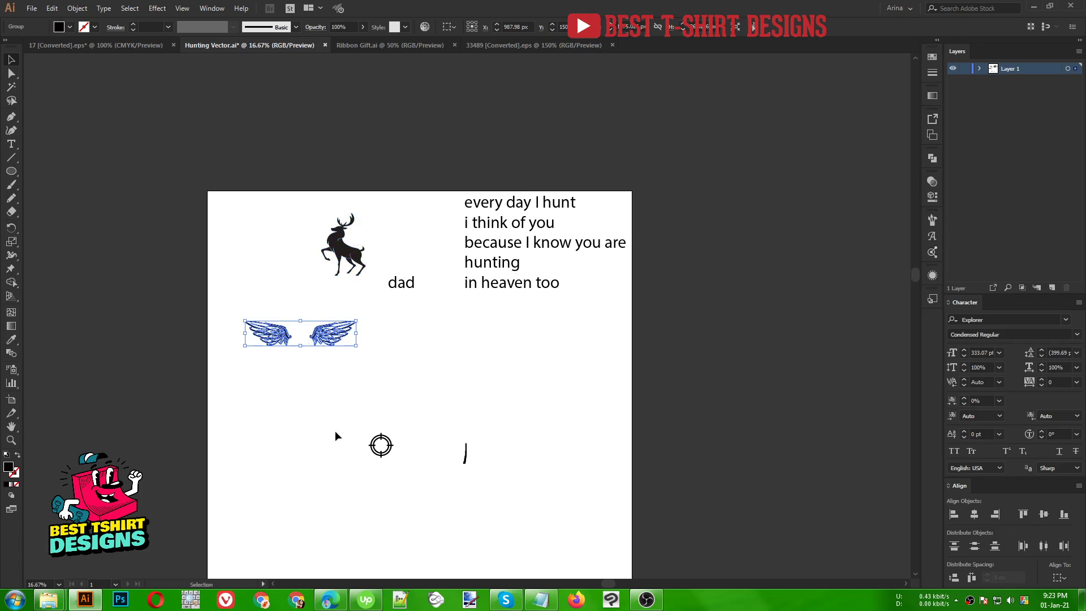
pyautogui.scroll(3, 409, 476)
pyautogui.moveTo(232, 312); pyautogui.dragTo(745, 563)
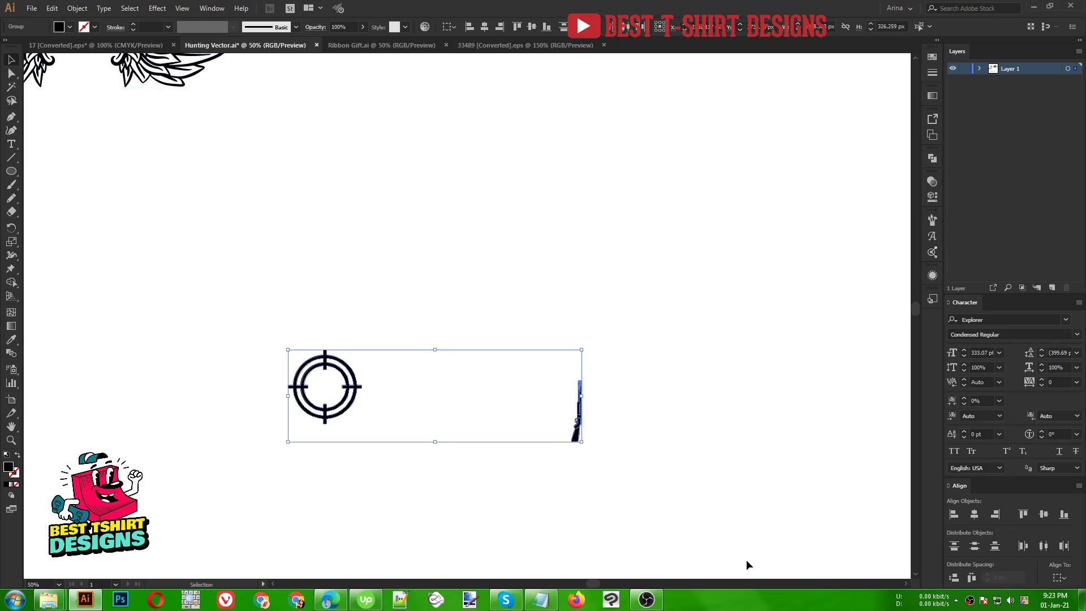
pyautogui.scroll(-3, 486, 389)
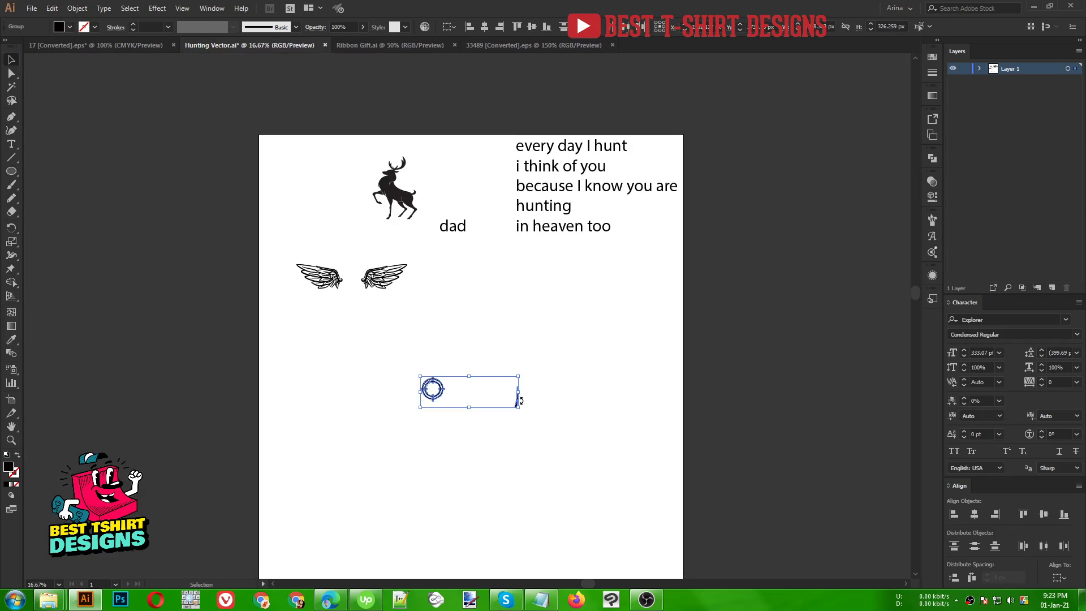
pyautogui.moveTo(518, 398); pyautogui.dragTo(615, 310)
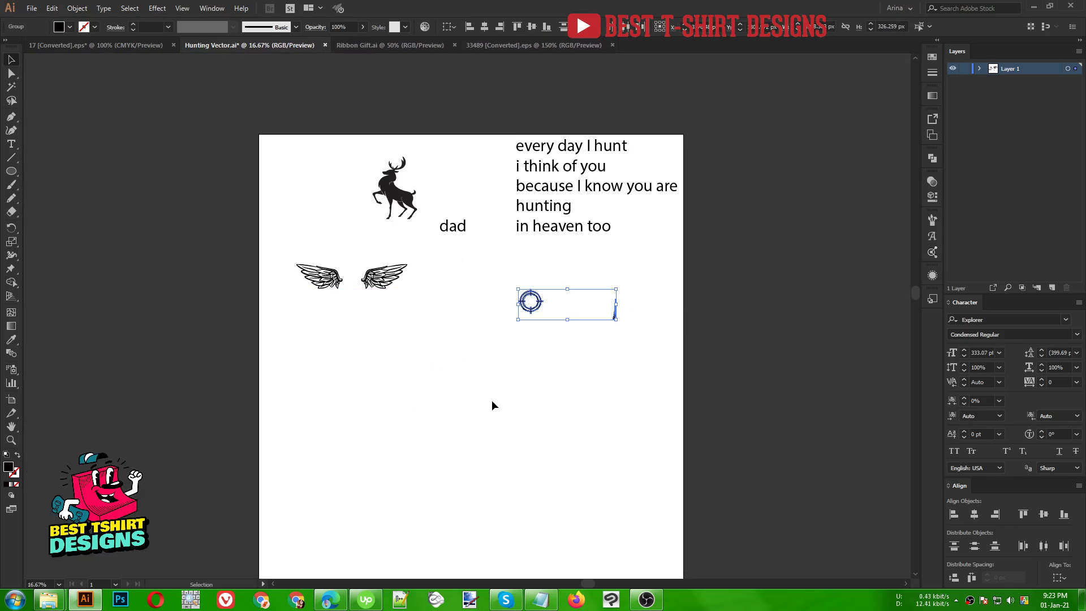
pyautogui.click(570, 378)
# - Enlarge the word "dad" to about 791 pt and move it off the artboard, beyond its right edge
pyautogui.moveTo(470, 368); pyautogui.dragTo(284, 141)
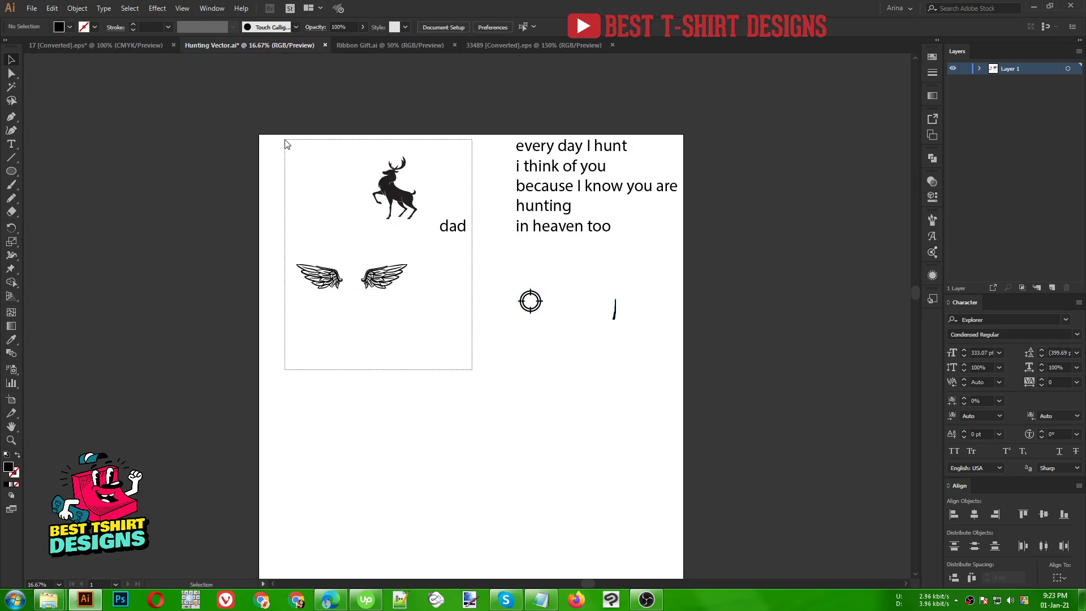
pyautogui.click(453, 303)
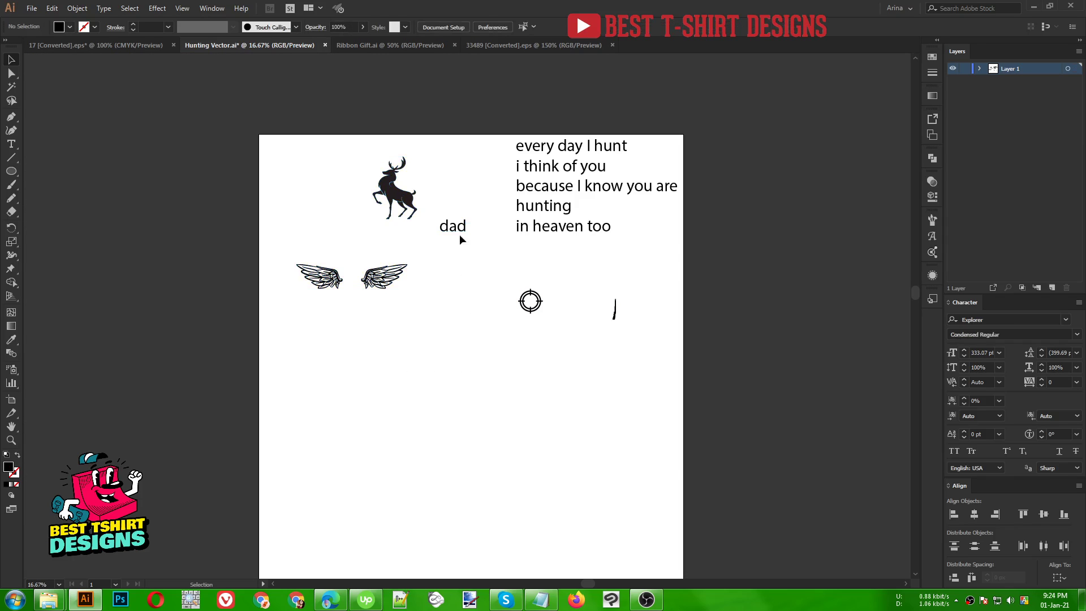
pyautogui.moveTo(457, 227); pyautogui.dragTo(448, 378)
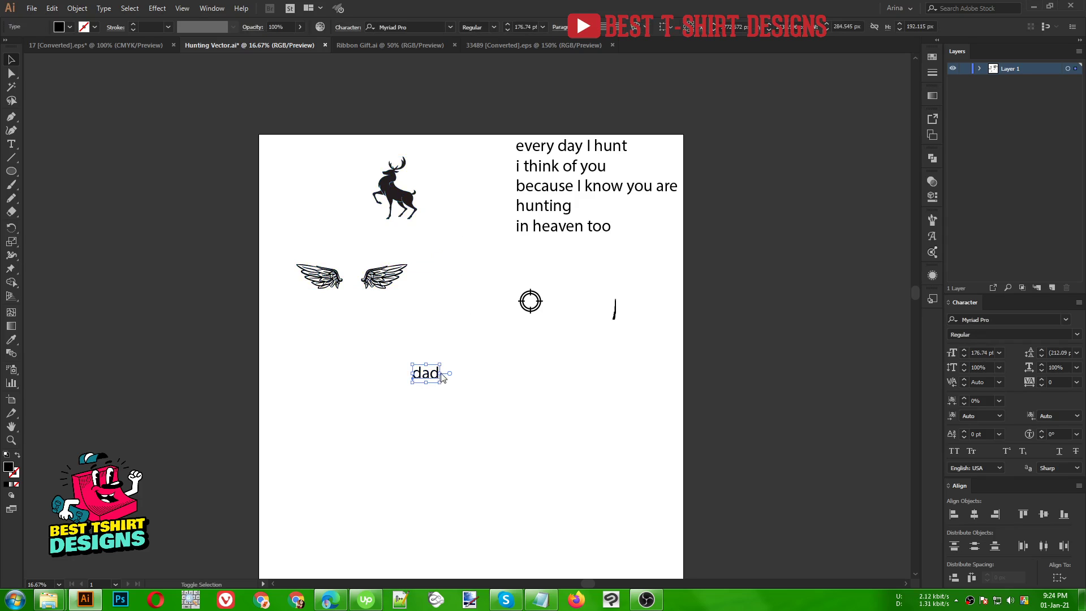
pyautogui.moveTo(440, 386); pyautogui.dragTo(486, 414)
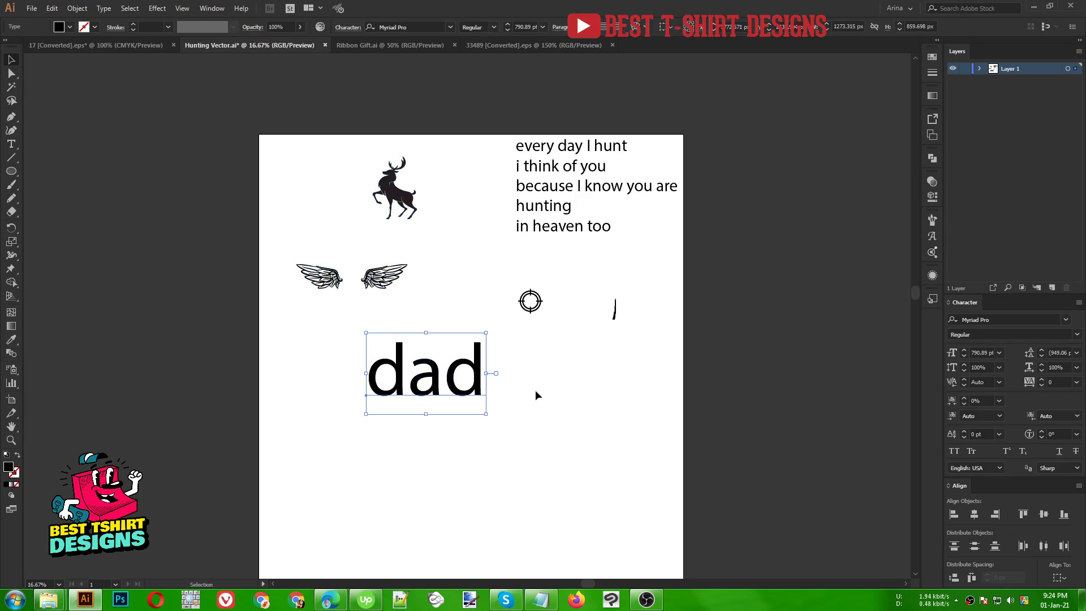
pyautogui.moveTo(458, 374); pyautogui.dragTo(619, 376)
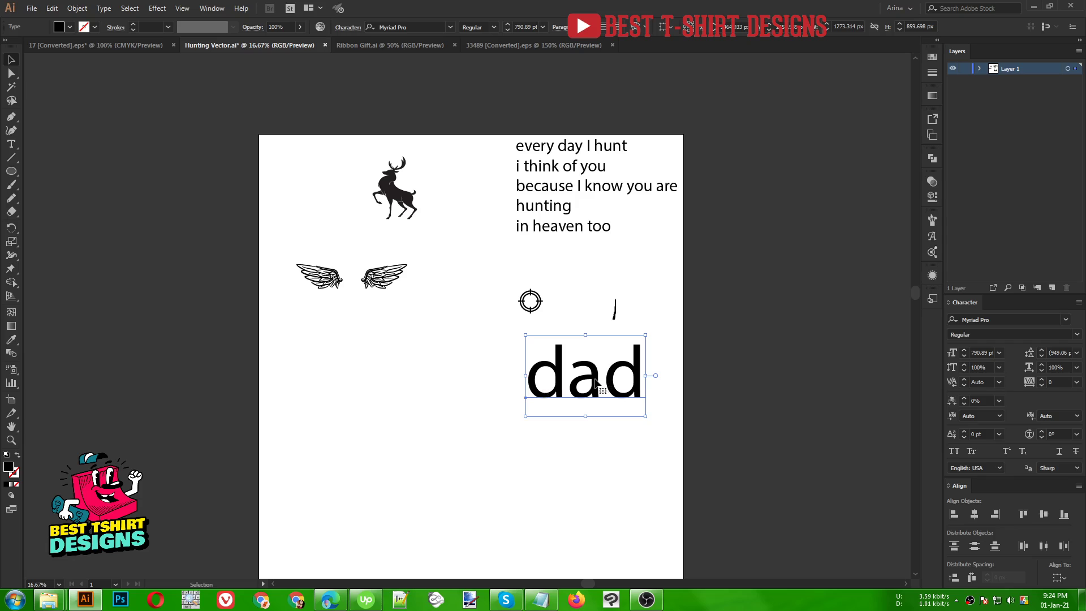
pyautogui.moveTo(655, 257); pyautogui.dragTo(494, 109)
pyautogui.moveTo(590, 383); pyautogui.dragTo(748, 358)
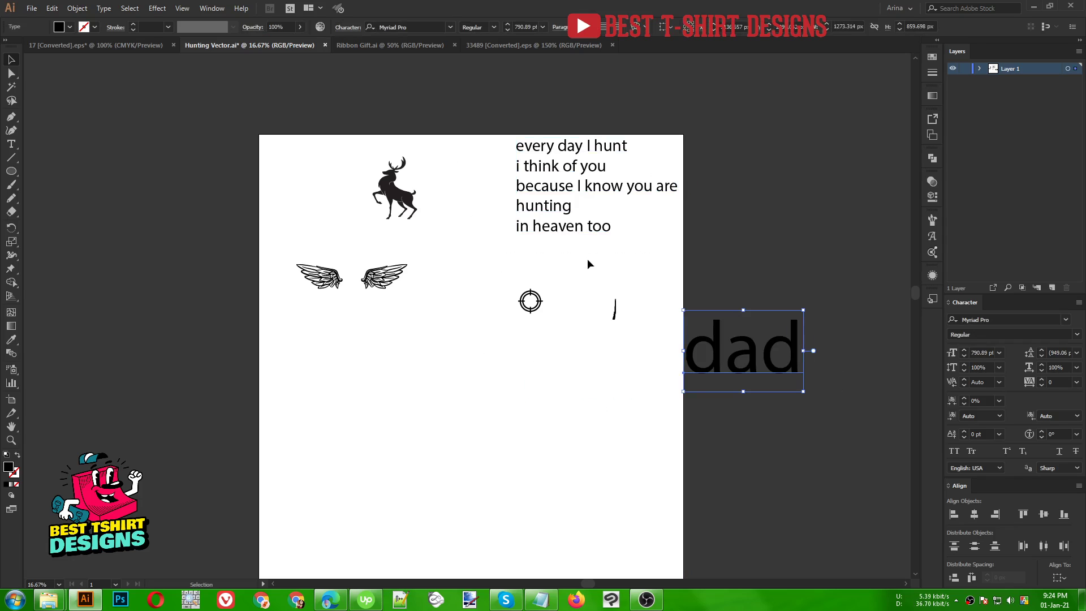
# - Move the five remaining quote lines together to the middle of the artboard, below the wings
pyautogui.moveTo(498, 123); pyautogui.dragTo(585, 246)
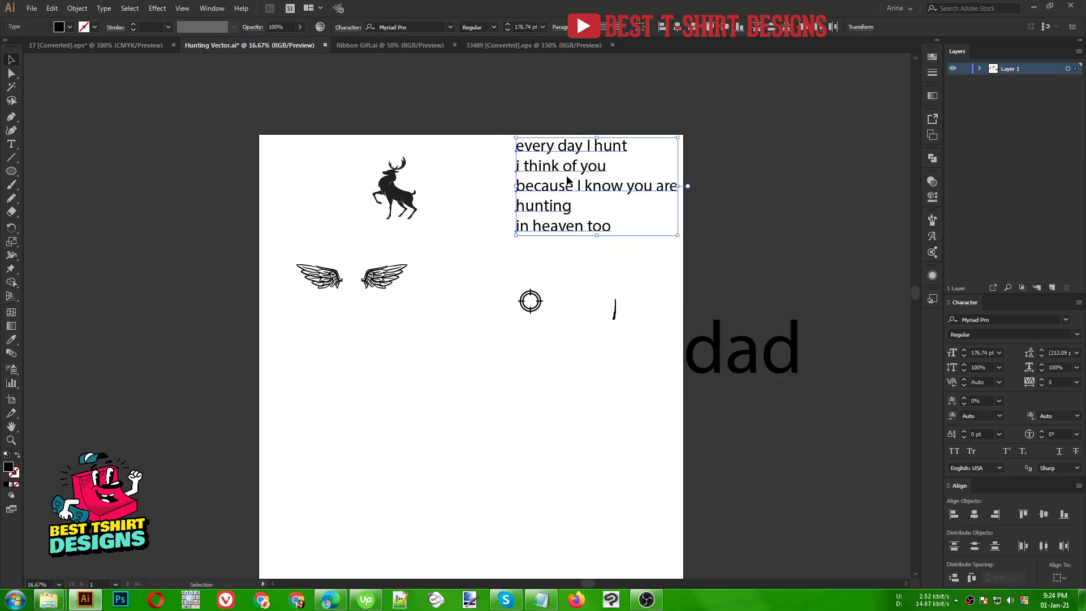
pyautogui.moveTo(566, 175); pyautogui.dragTo(481, 280)
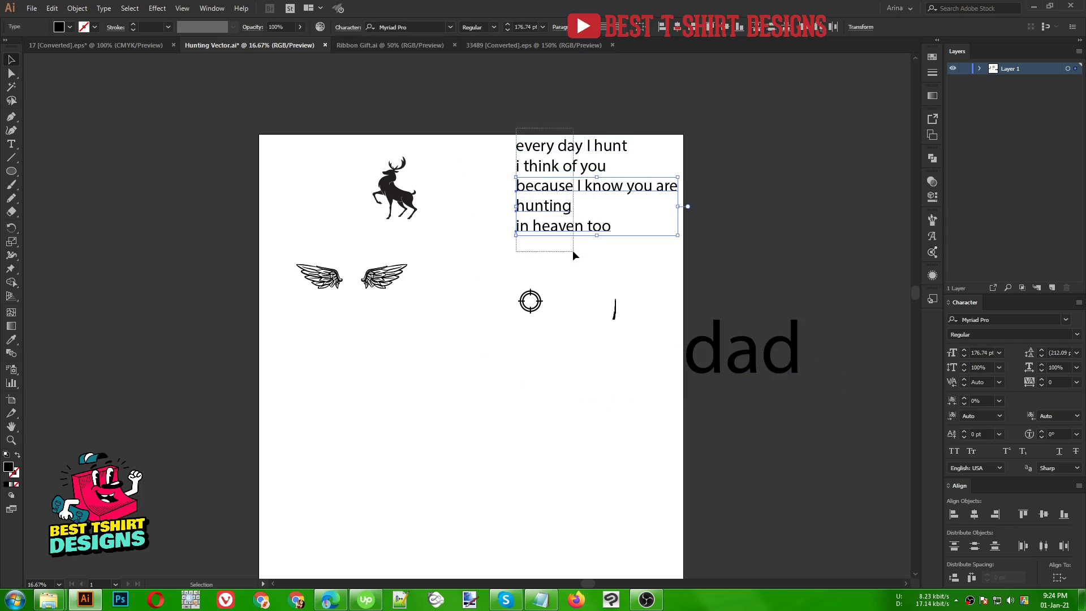
pyautogui.click(562, 206)
pyautogui.moveTo(558, 186); pyautogui.dragTo(432, 402)
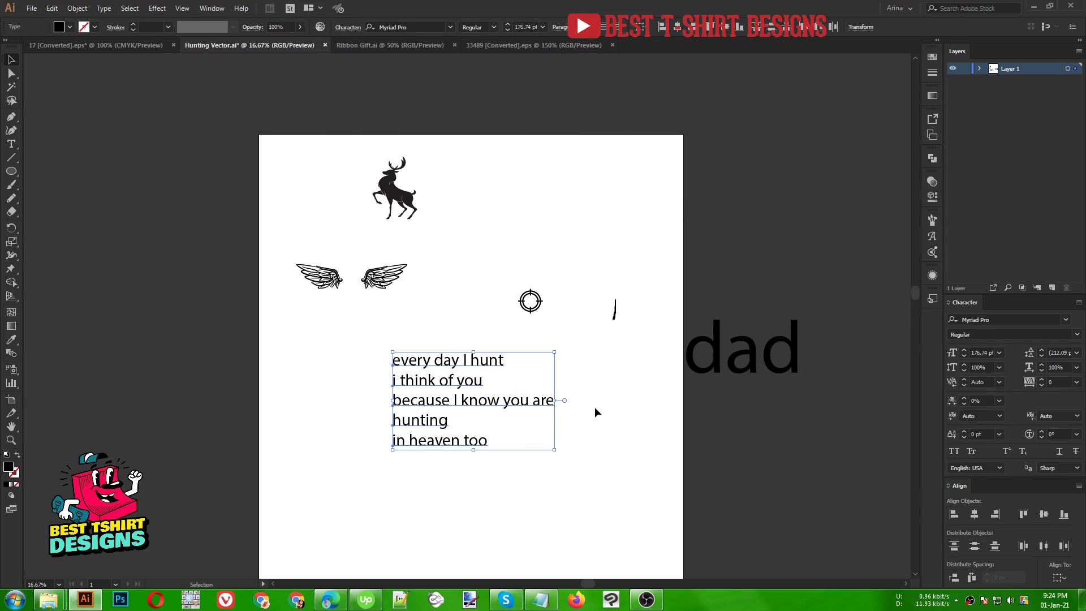
pyautogui.scroll(1, 475, 453)
pyautogui.click(608, 473)
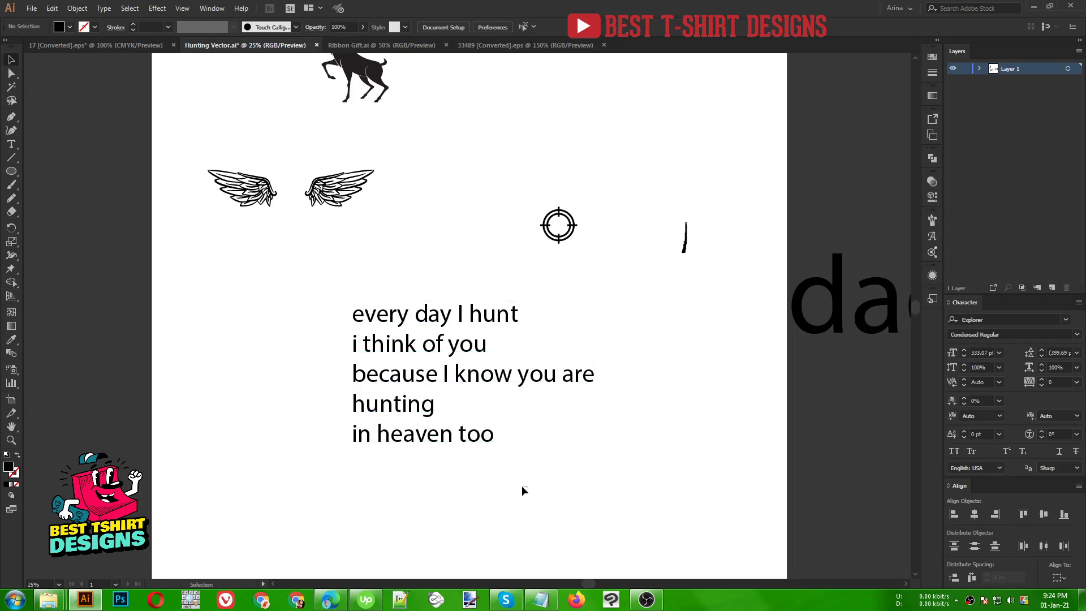
# - Set the line "every day I hunt" in Explorer Condensed Regular and enlarge it to about 298 pt
pyautogui.moveTo(528, 487); pyautogui.dragTo(290, 301)
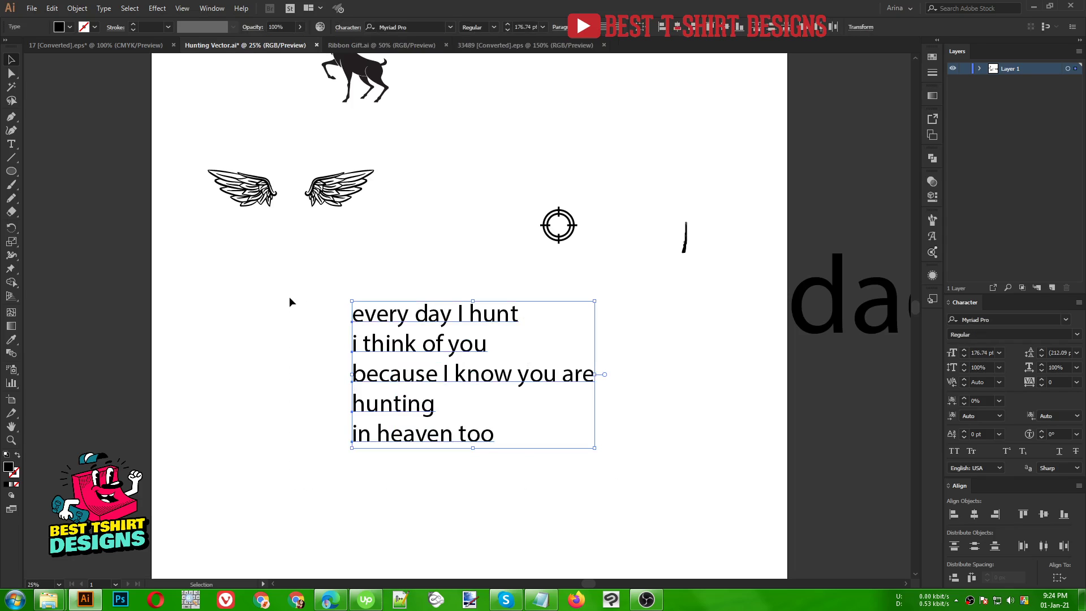
pyautogui.click(521, 154)
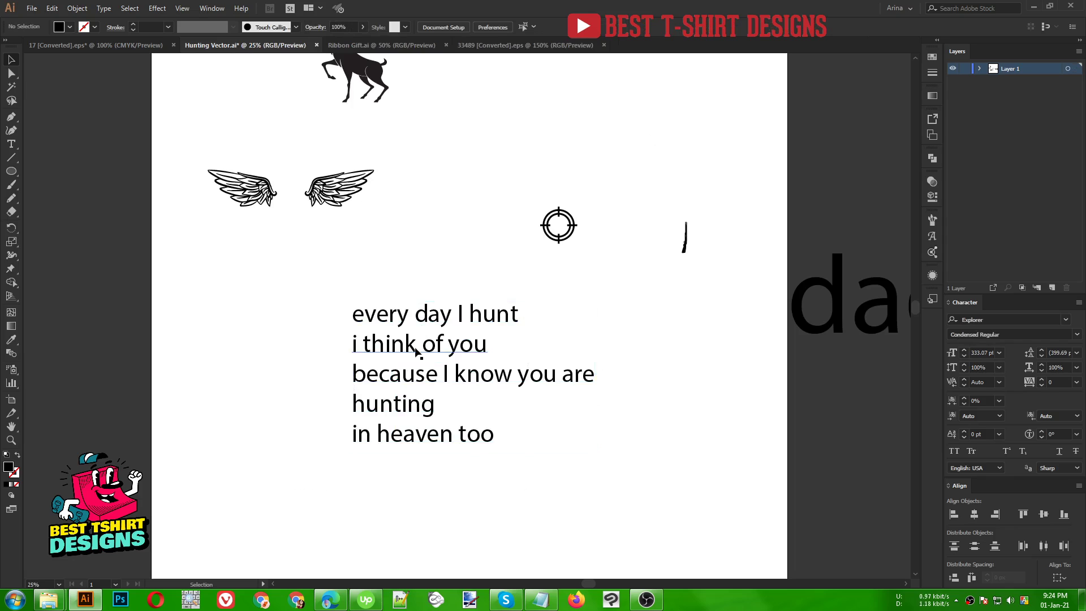
pyautogui.click(414, 317)
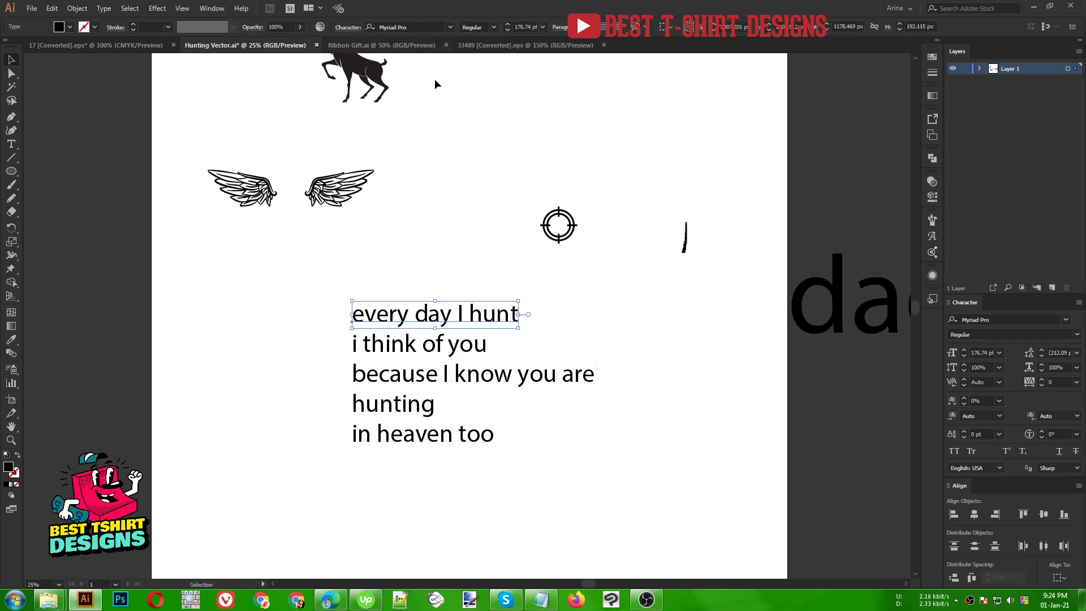
pyautogui.click(404, 27)
pyautogui.write('ex')
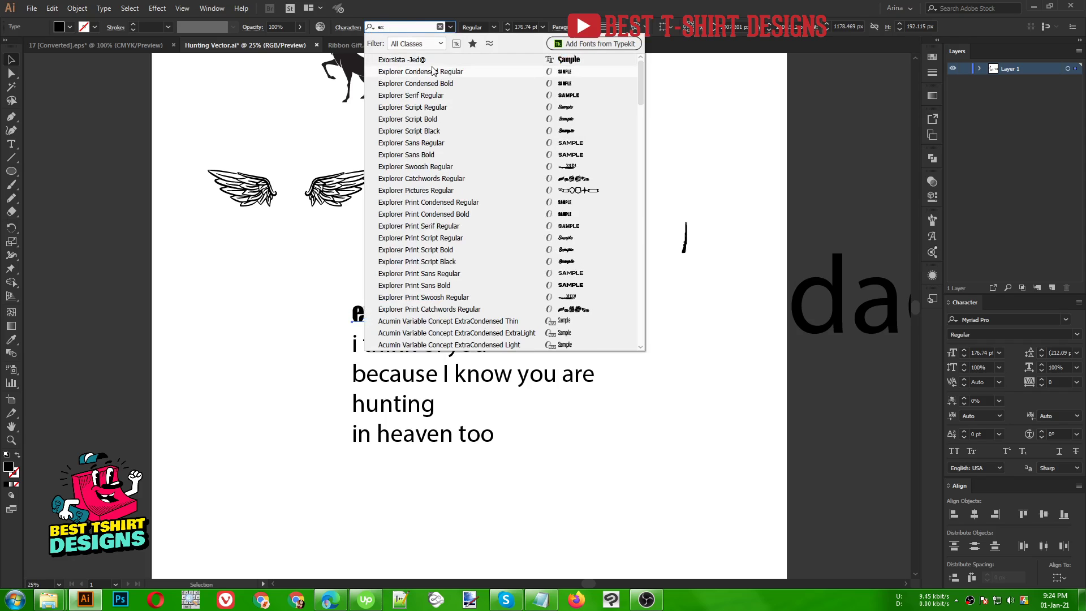
pyautogui.click(434, 72)
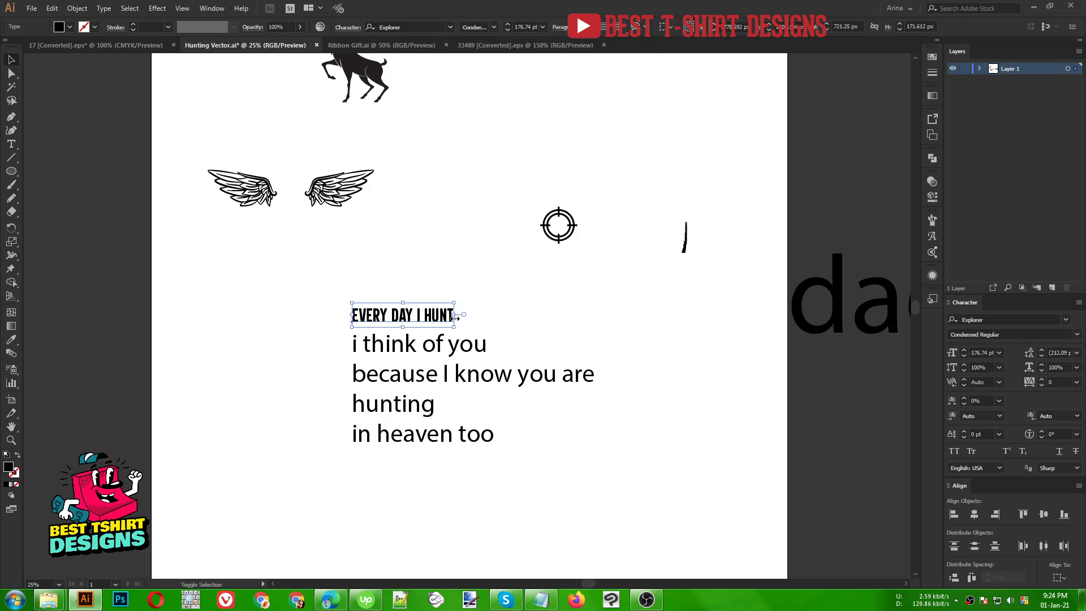
pyautogui.moveTo(454, 319)
pyautogui.mouseDown()
pyautogui.moveTo(526, 319)
pyautogui.moveTo(468, 307)
pyautogui.mouseUp()
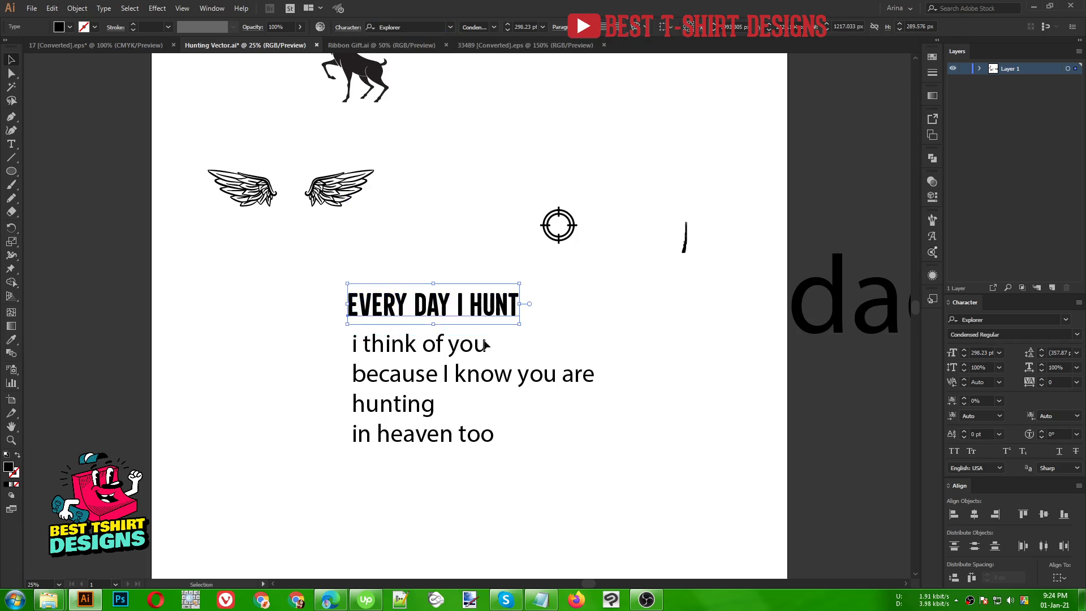
# - Set the line "i think of you" in Roseberry Solid and enlarge it to about 305 pt, centred under the first line
pyautogui.click(485, 346)
pyautogui.click(425, 27)
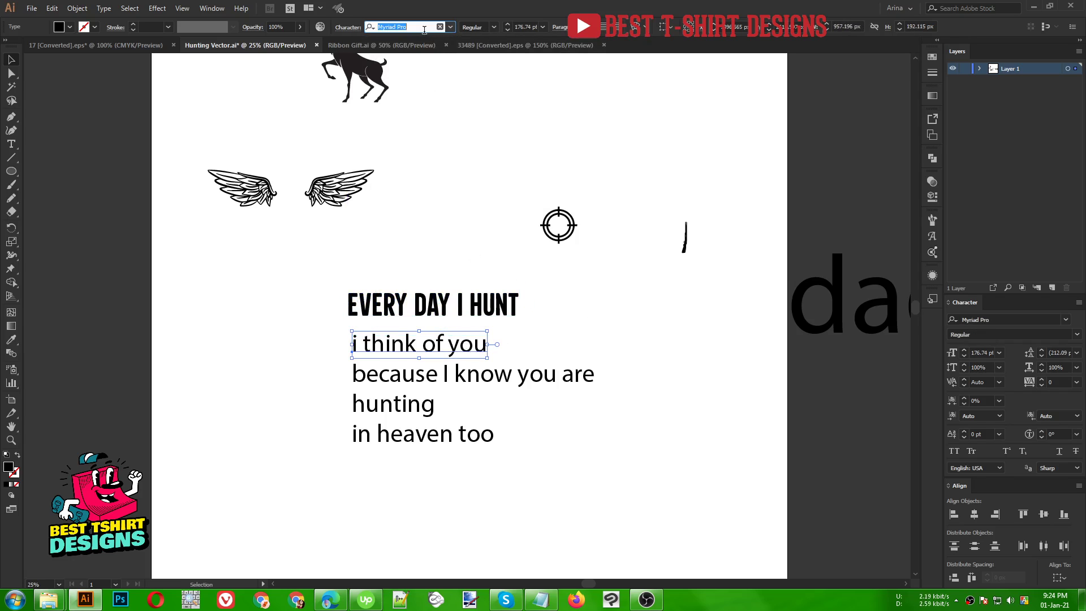
pyautogui.write('rose')
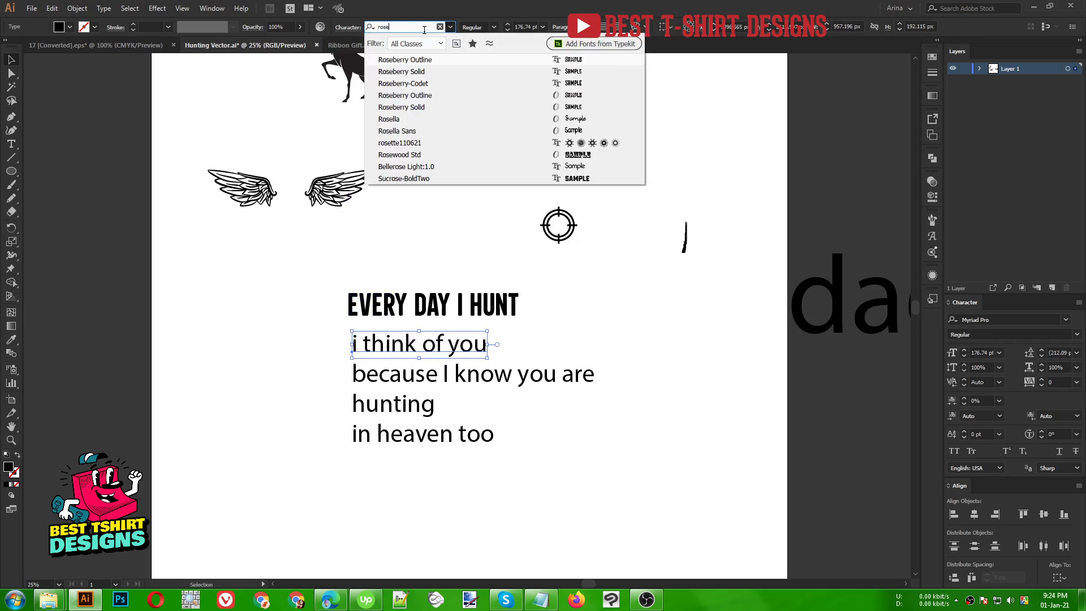
pyautogui.click(428, 73)
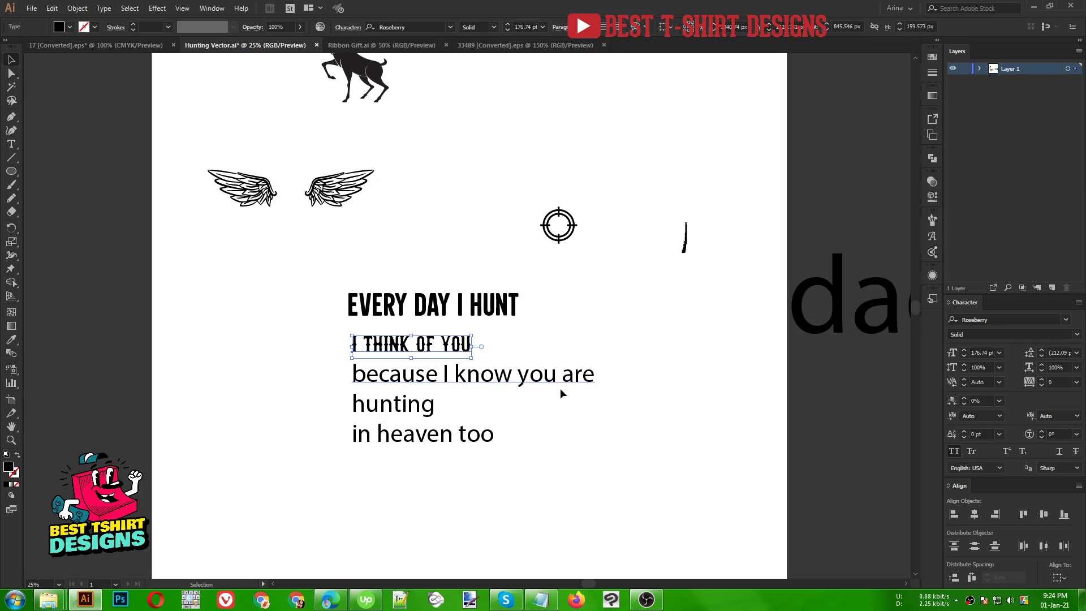
pyautogui.moveTo(472, 347); pyautogui.dragTo(553, 337)
pyautogui.scroll(1, 486, 346)
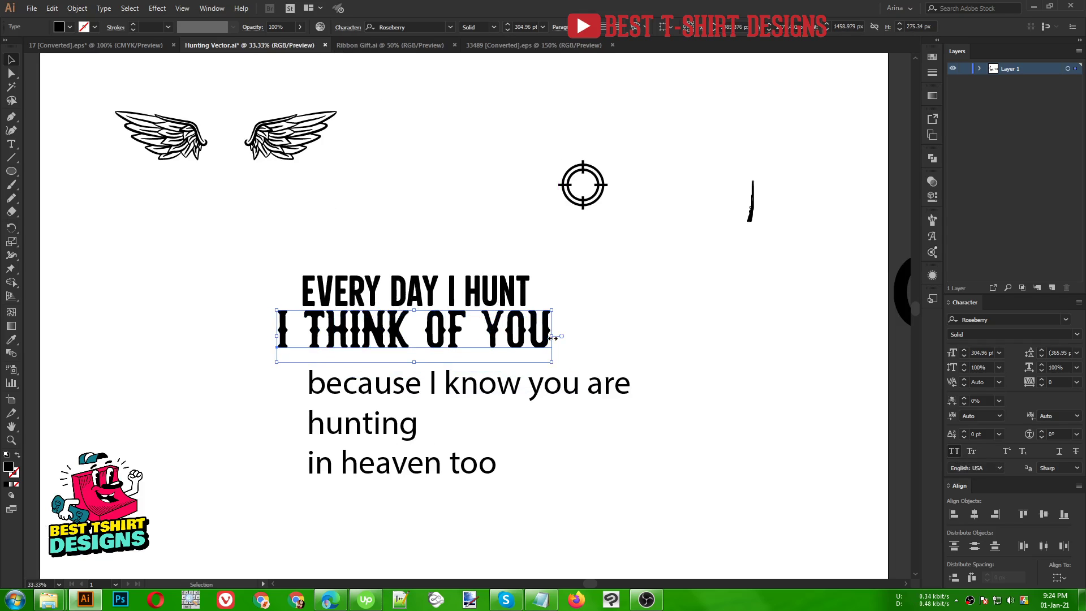
pyautogui.press('Down')
pyautogui.scroll(-1, 372, 292)
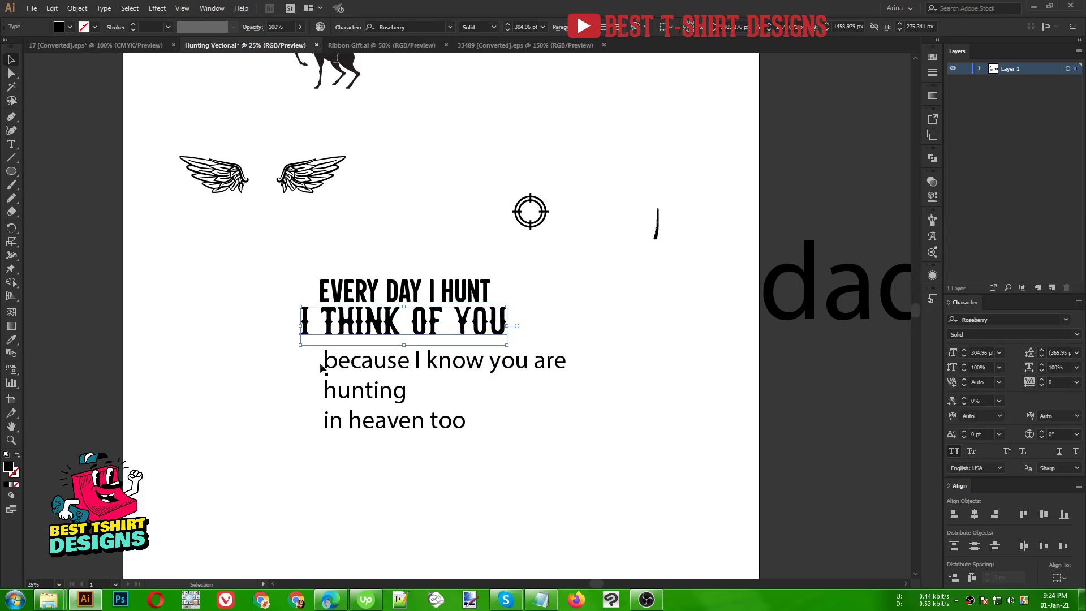
# - Move the last three quote lines down and place the word "dad" in the gap below "I THINK OF YOU"
pyautogui.moveTo(383, 367); pyautogui.dragTo(373, 462)
pyautogui.scroll(2, 466, 398)
pyautogui.moveTo(882, 345); pyautogui.dragTo(434, 452)
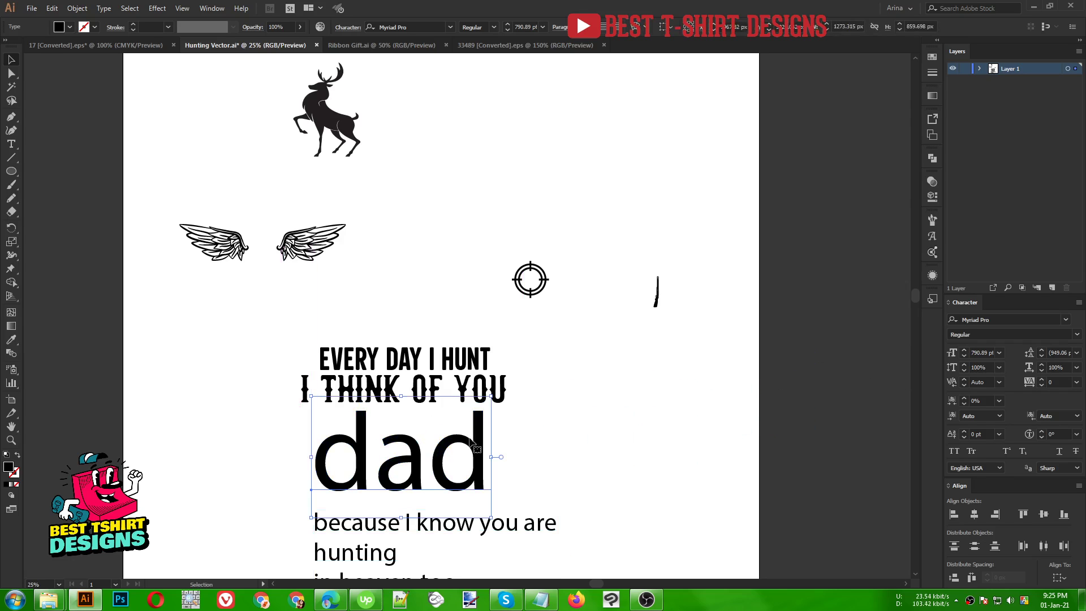
# - Set the word "dad" in Explorer Serif, reduce it to about 512 pt and place it just above "because I know you are"
pyautogui.click(407, 28)
pyautogui.write('es')
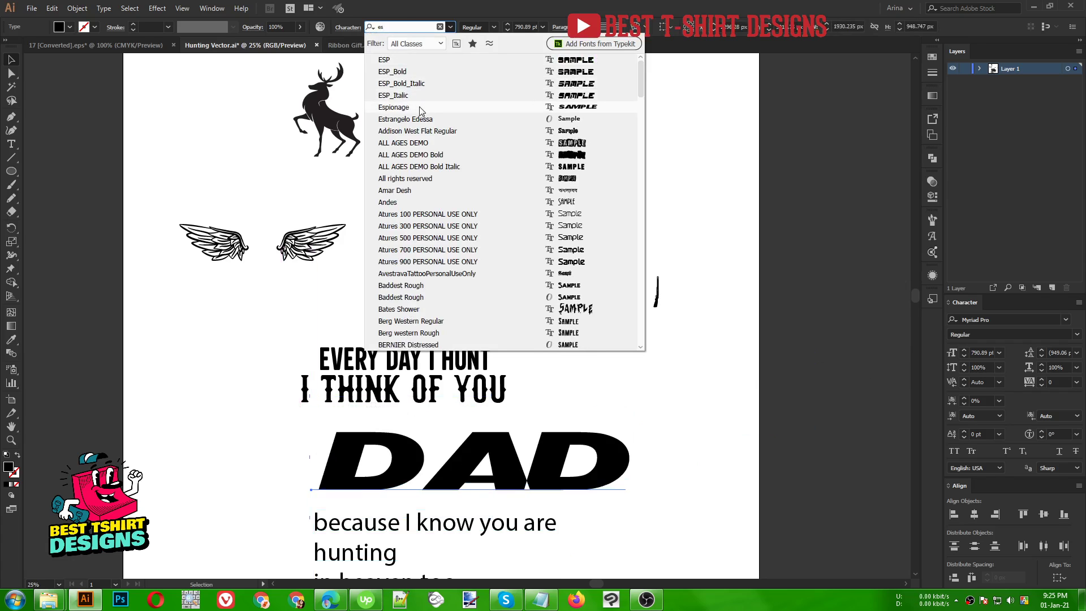
pyautogui.press('BackSpace')
pyautogui.write('x')
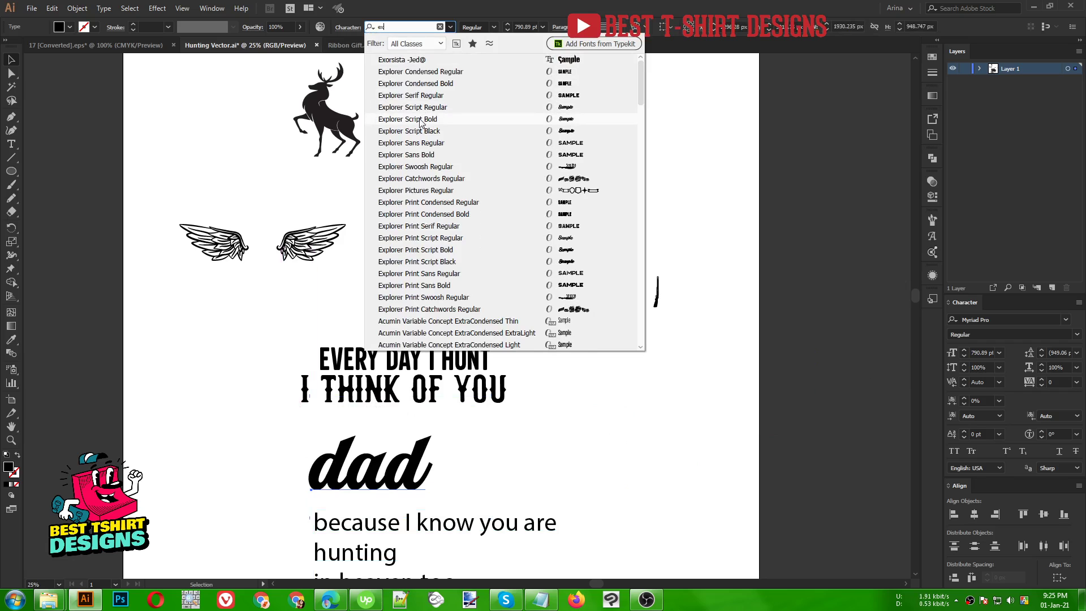
pyautogui.click(418, 95)
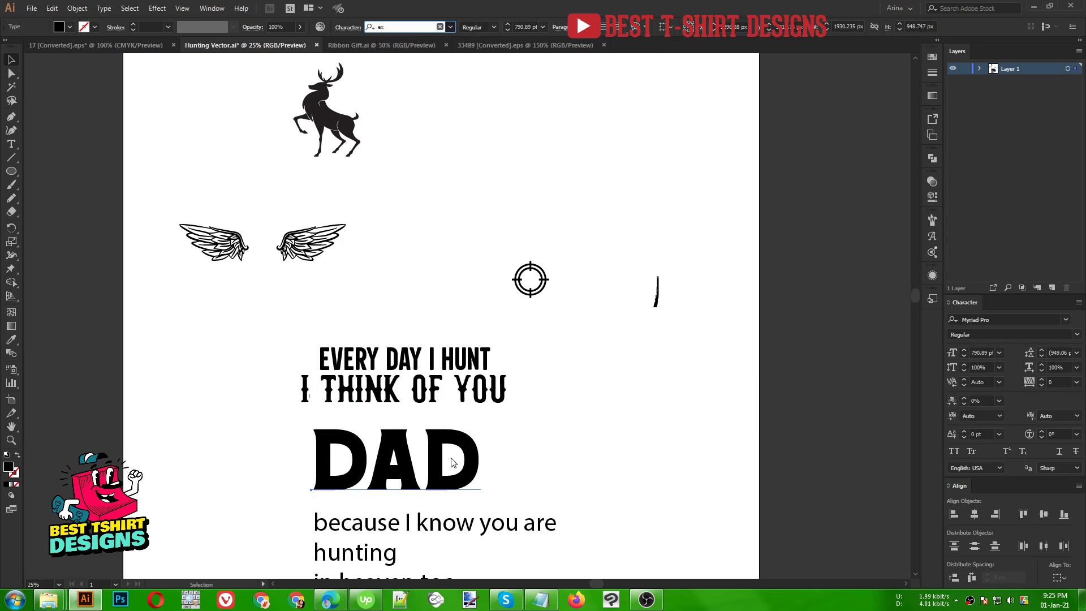
pyautogui.moveTo(453, 462); pyautogui.dragTo(437, 433)
pyautogui.scroll(-3, 438, 432)
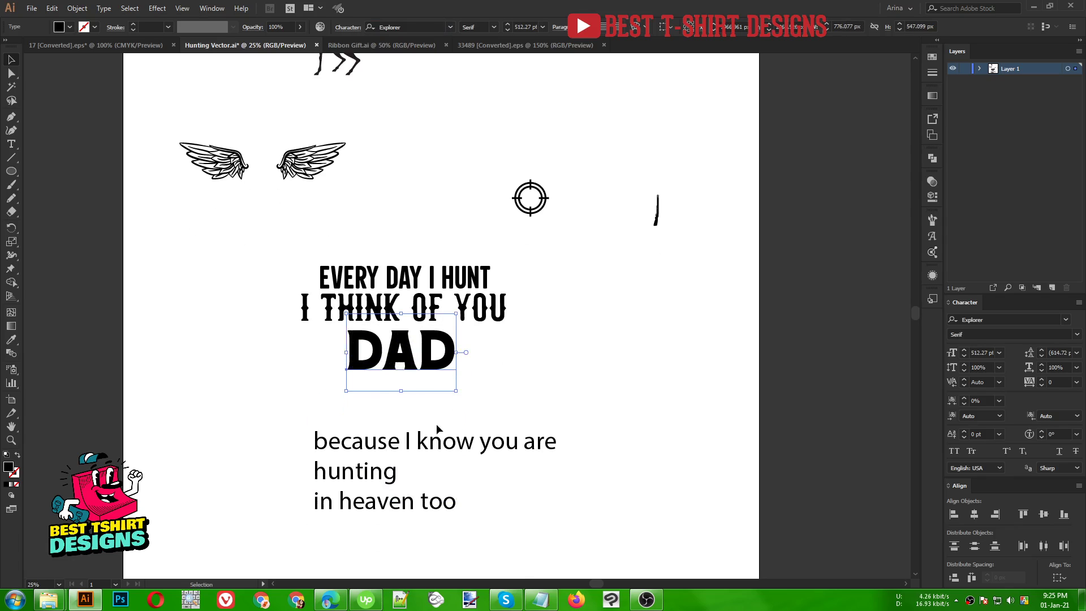
pyautogui.moveTo(413, 363); pyautogui.dragTo(413, 396)
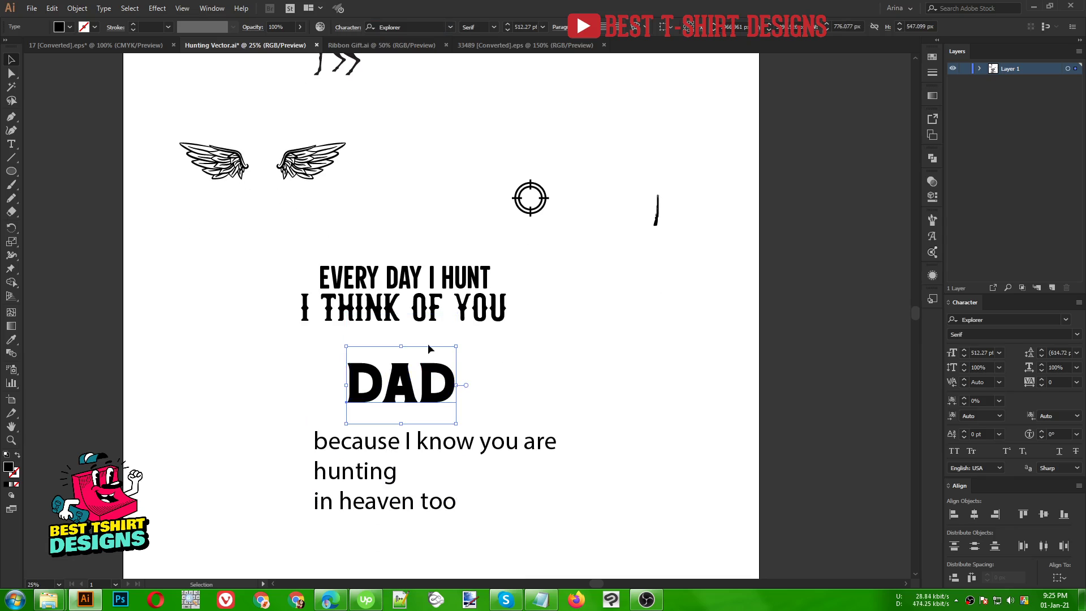
# - Copy the text style of "EVERY DAY I HUNT" to "because I know you are" and centre that line just under "DAD"
pyautogui.scroll(-3, 434, 382)
pyautogui.click(417, 362)
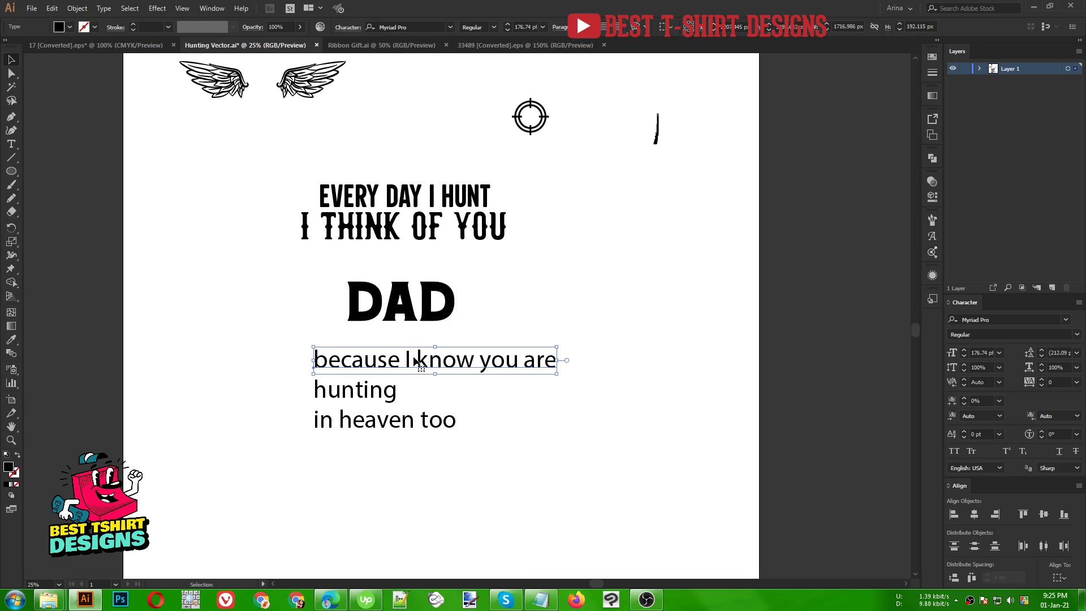
pyautogui.press('i')
pyautogui.click(430, 190)
pyautogui.press('v')
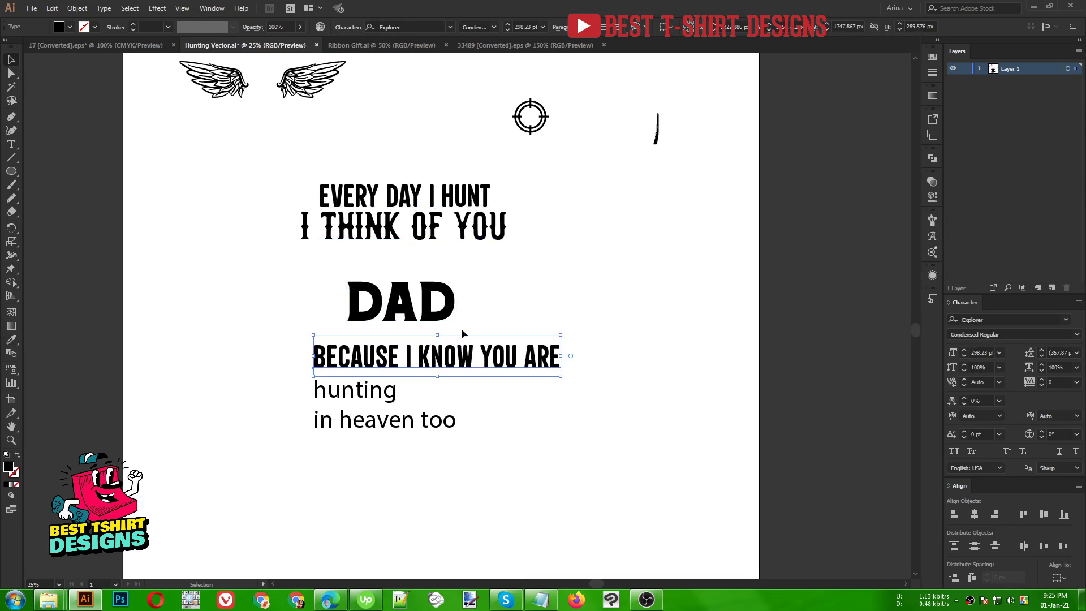
pyautogui.moveTo(497, 357); pyautogui.dragTo(467, 335)
# - Centre the word "hunting" below its preceding line, copy the style of "I THINK OF YOU" to it and enlarge it to about 428 pt
pyautogui.moveTo(360, 405); pyautogui.dragTo(396, 399)
pyautogui.press('i')
pyautogui.click(440, 222)
pyautogui.press('v')
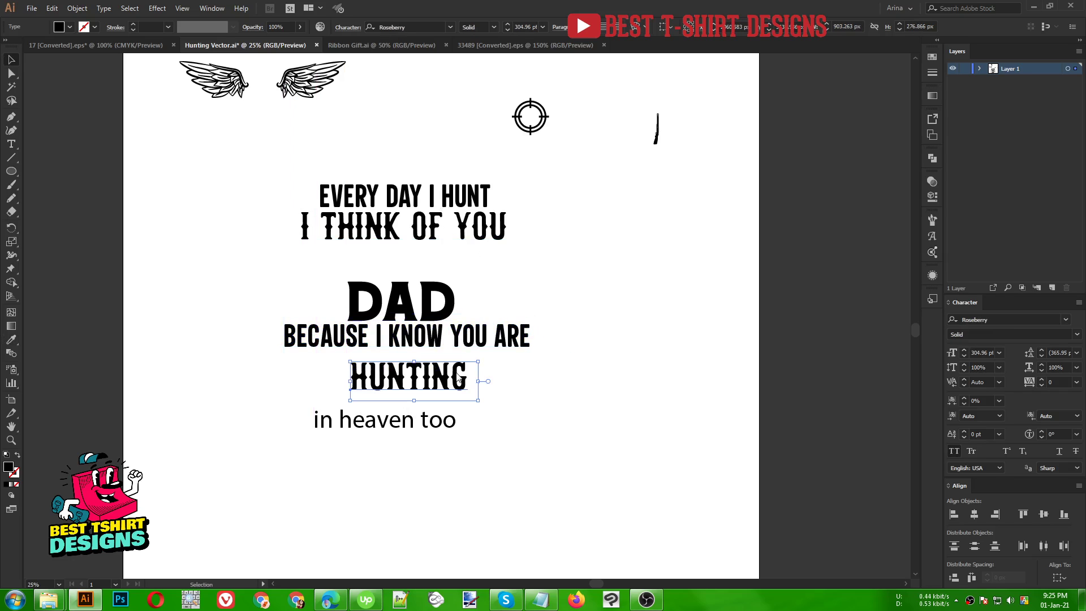
pyautogui.moveTo(478, 382); pyautogui.dragTo(504, 384)
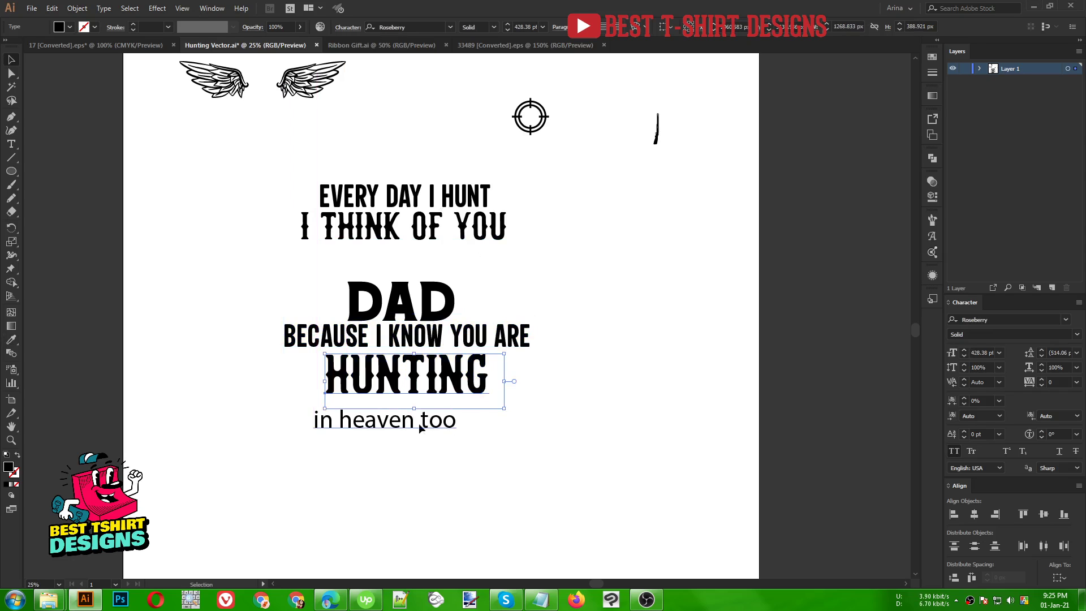
# - Centre "in heaven too" below "HUNTING" and give it the text style of "EVERY DAY I HUNT"
pyautogui.moveTo(419, 429); pyautogui.dragTo(438, 420)
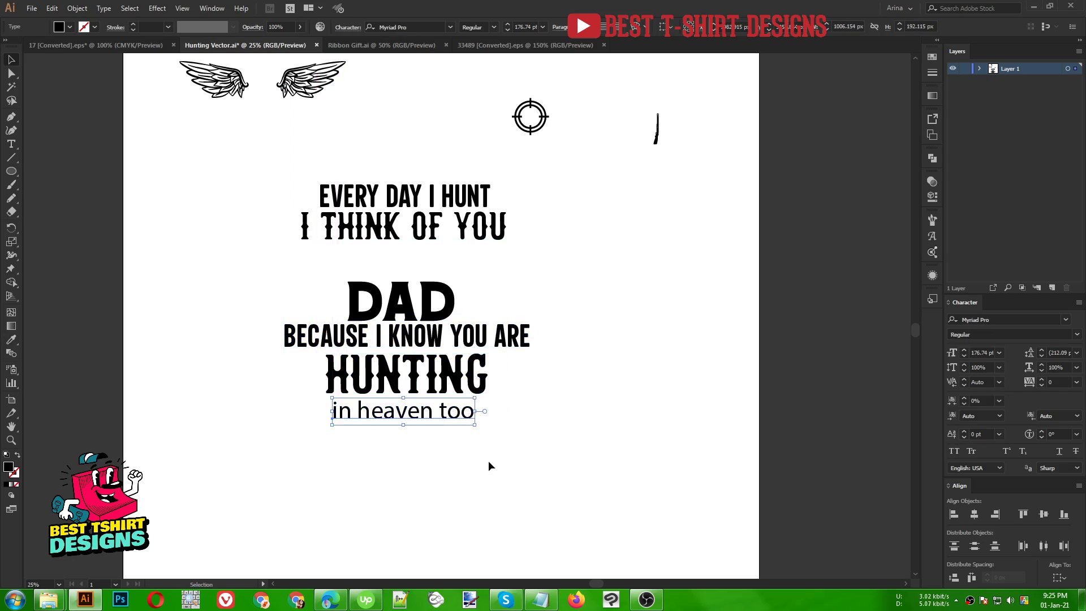
pyautogui.press('i')
pyautogui.click(421, 198)
pyautogui.press('v')
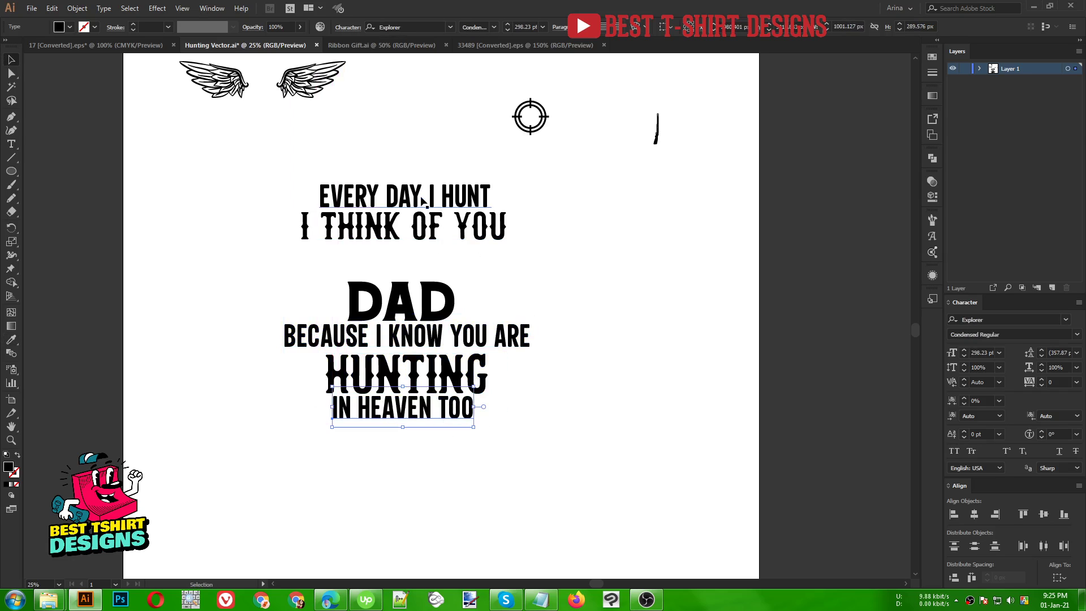
pyautogui.moveTo(421, 406); pyautogui.dragTo(422, 414)
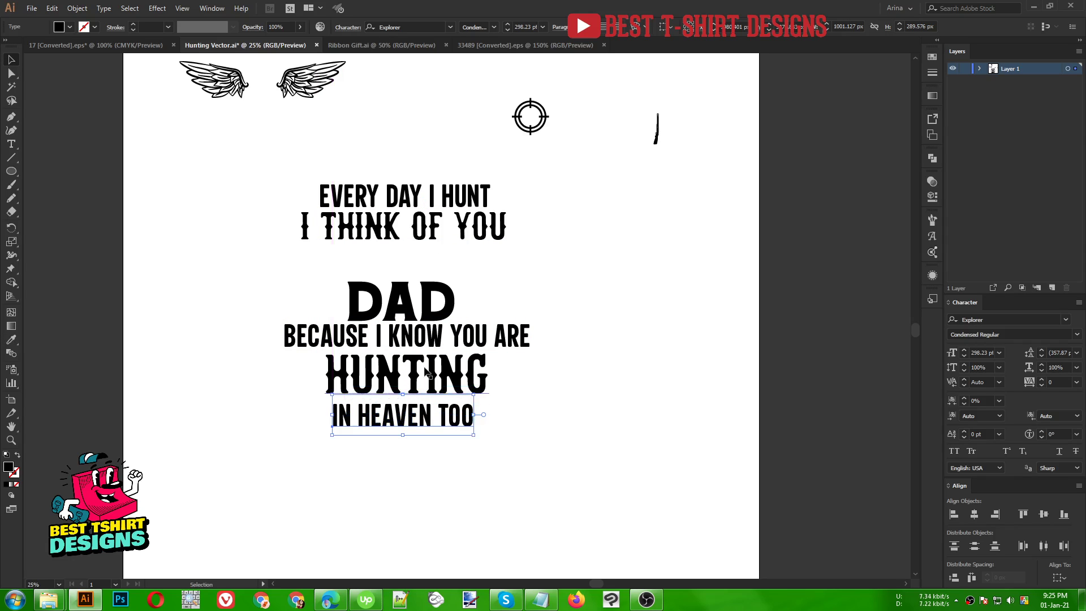
pyautogui.click(436, 342)
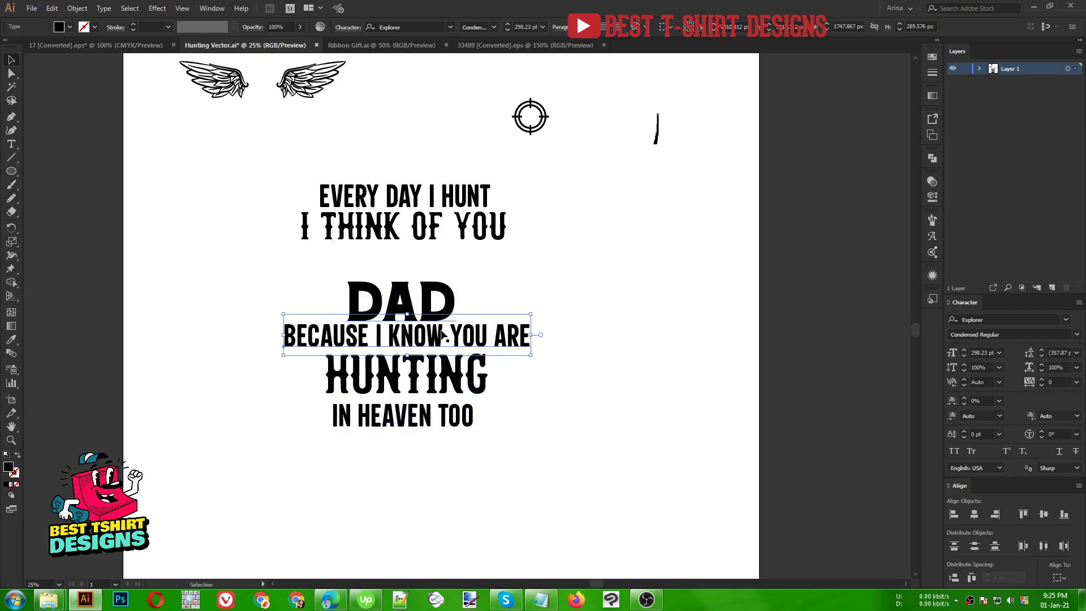
pyautogui.scroll(1, 530, 306)
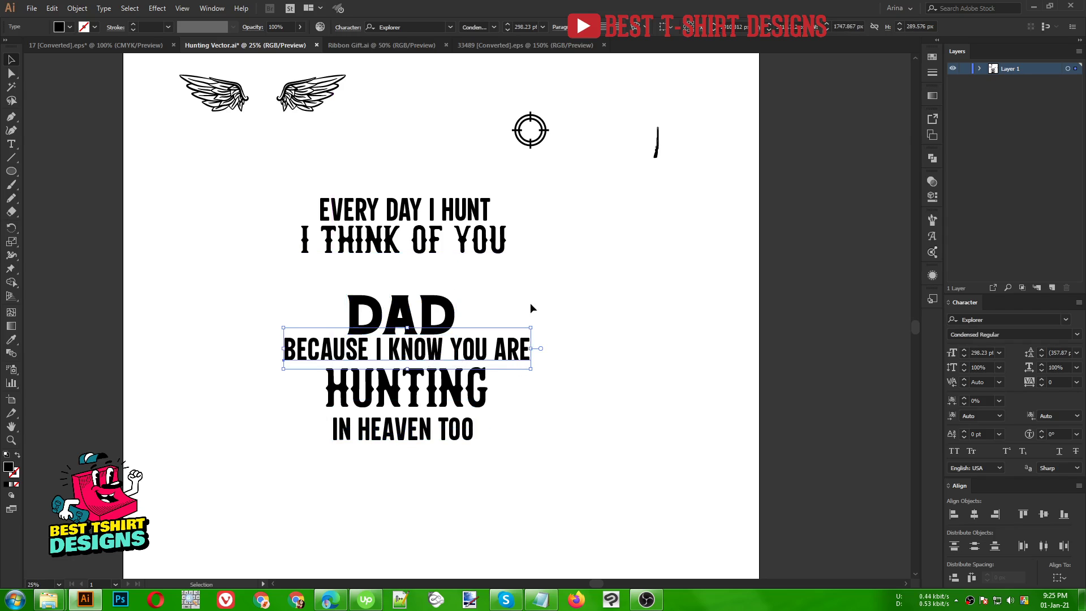
pyautogui.click(532, 303)
pyautogui.scroll(3, 532, 304)
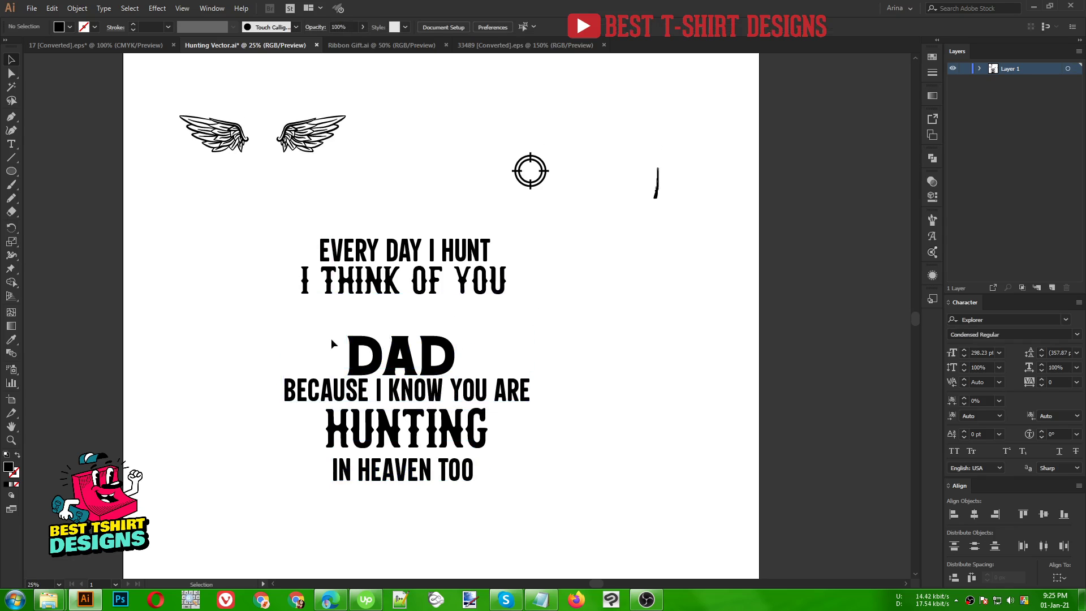
pyautogui.scroll(2, 407, 346)
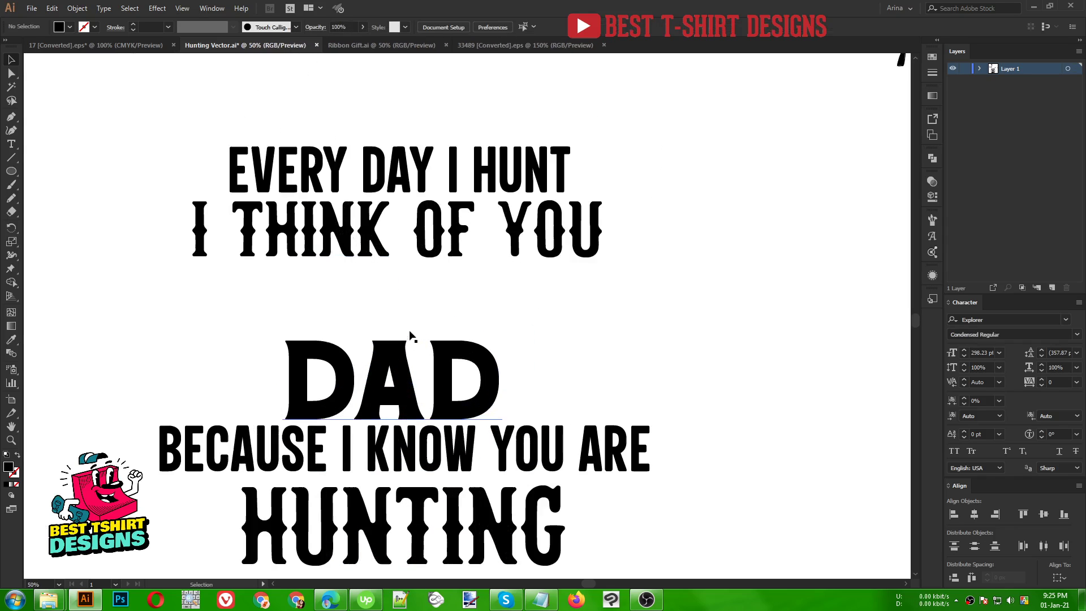
pyautogui.scroll(-1, 426, 362)
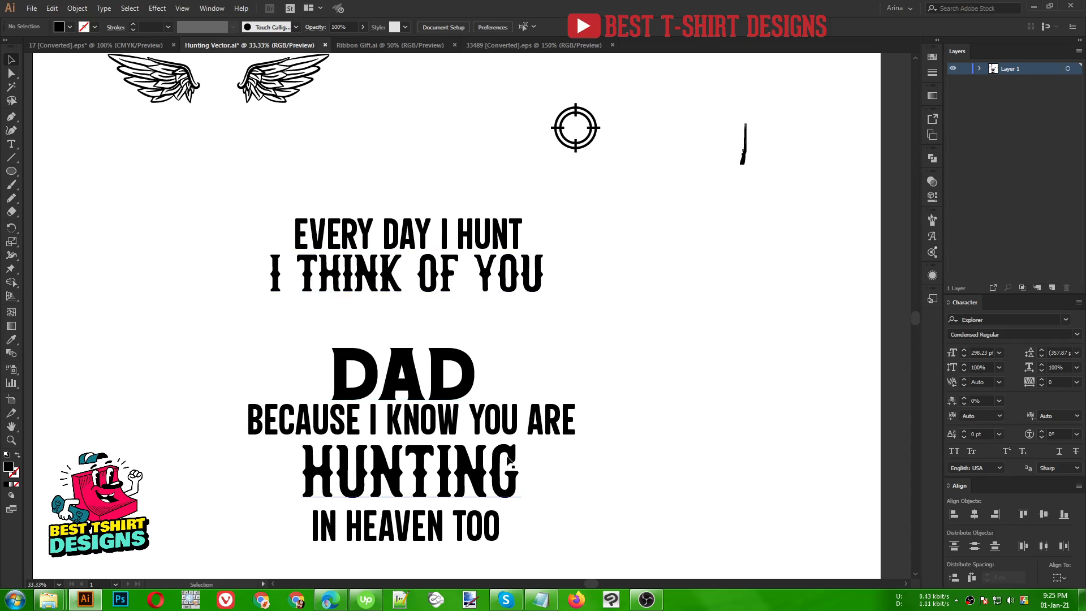
pyautogui.click(406, 542)
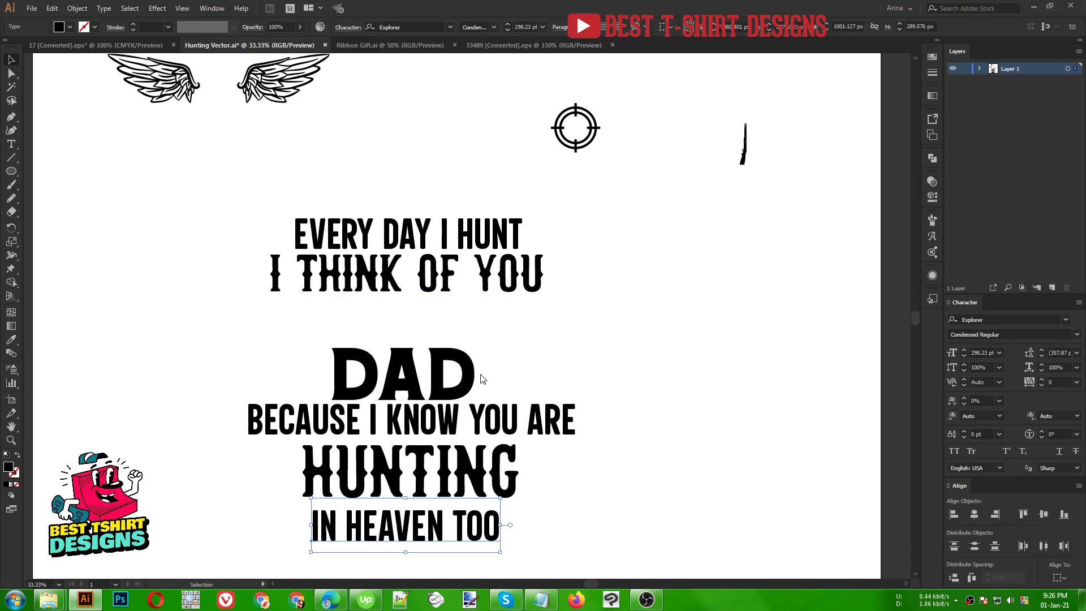
# - Nudge the word "DAD" slightly up to leave a little more space above "BECAUSE I KNOW YOU ARE"
pyautogui.click(425, 365)
pyautogui.moveTo(425, 365); pyautogui.dragTo(426, 362)
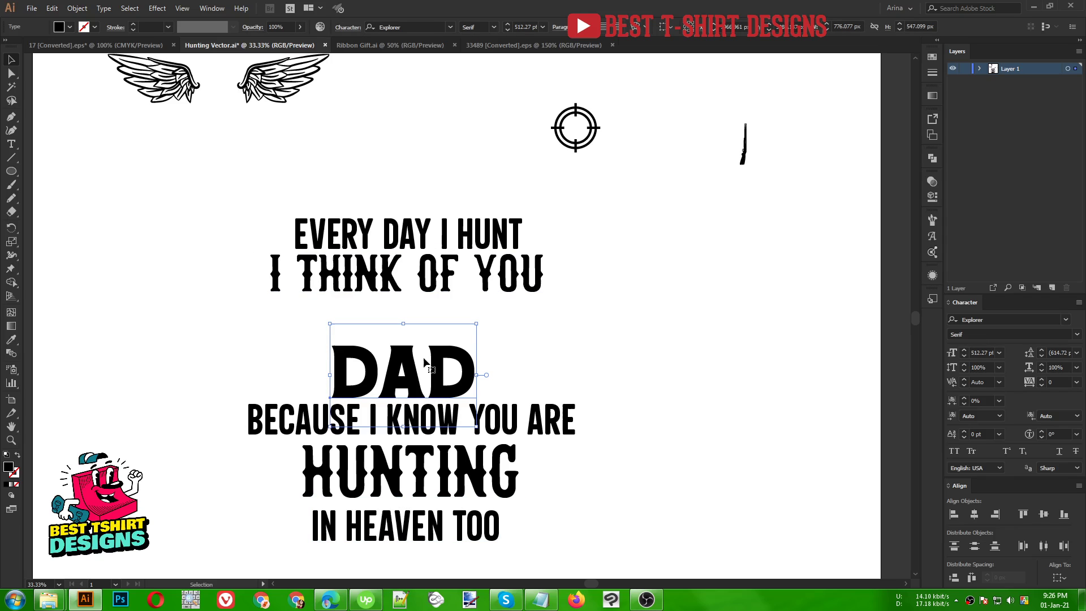
pyautogui.click(555, 349)
# - Move the pair of wings to the empty area beside the quote, below the crosshair and rifle
pyautogui.scroll(2, 362, 341)
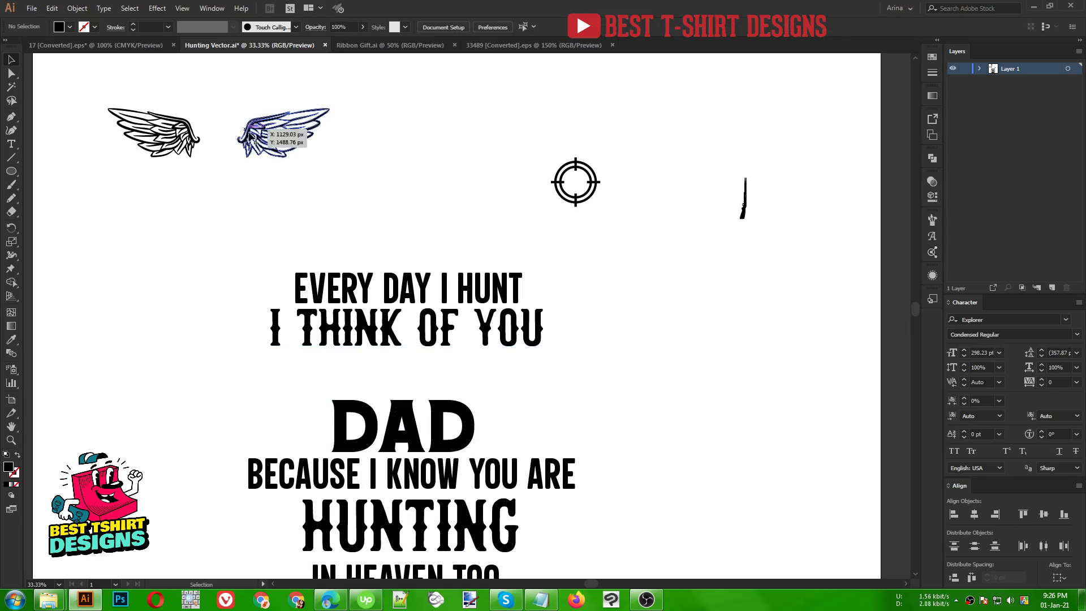
pyautogui.moveTo(233, 101); pyautogui.dragTo(307, 194)
pyautogui.moveTo(284, 150); pyautogui.dragTo(468, 382)
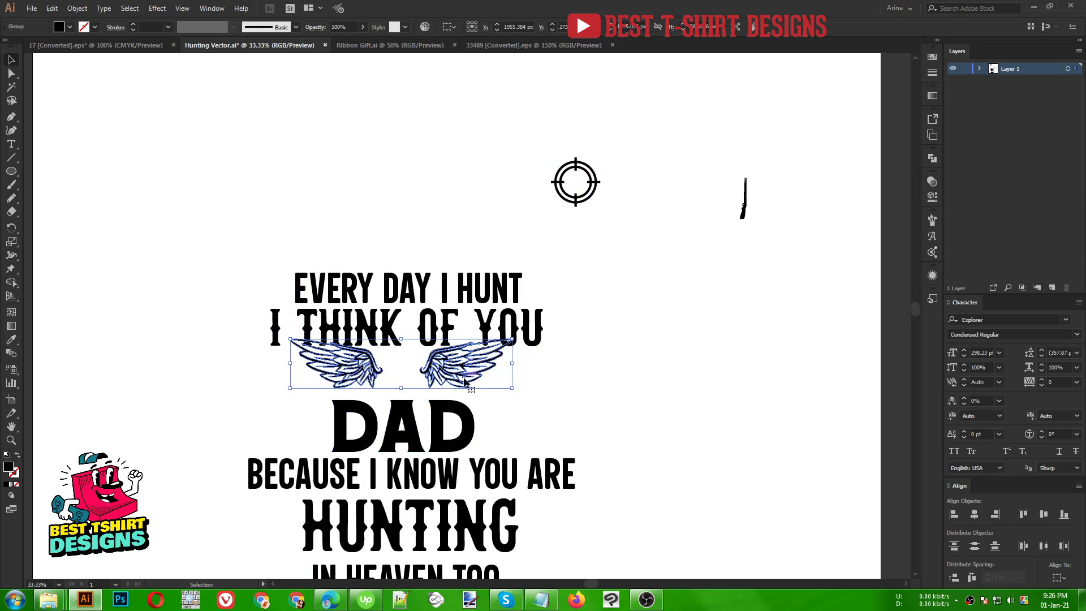
pyautogui.moveTo(465, 382); pyautogui.dragTo(635, 365)
pyautogui.scroll(-1, 236, 357)
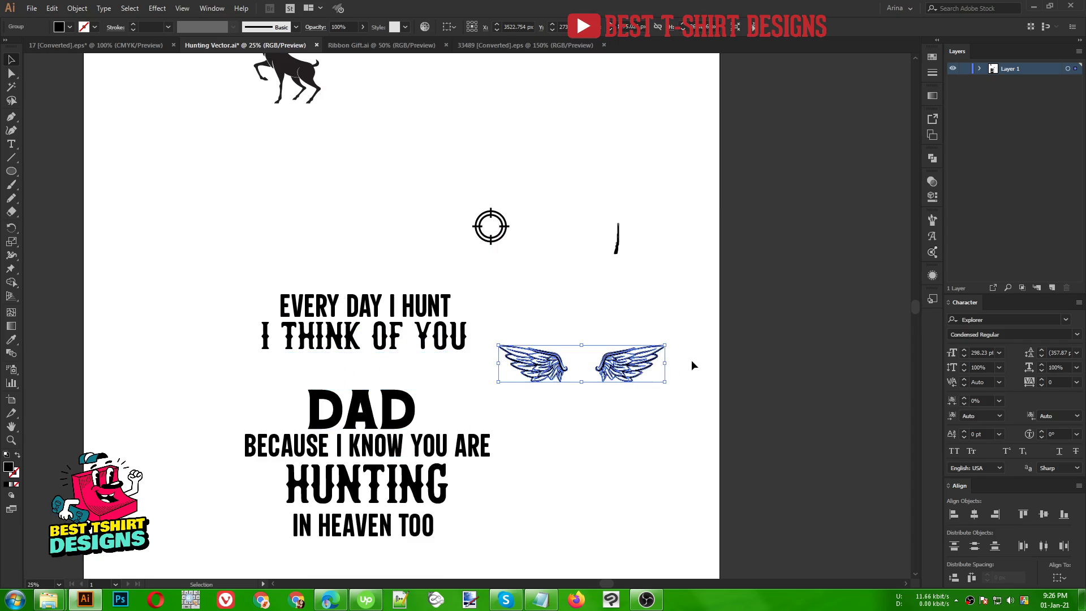
pyautogui.scroll(3, 692, 360)
pyautogui.scroll(-1, 496, 450)
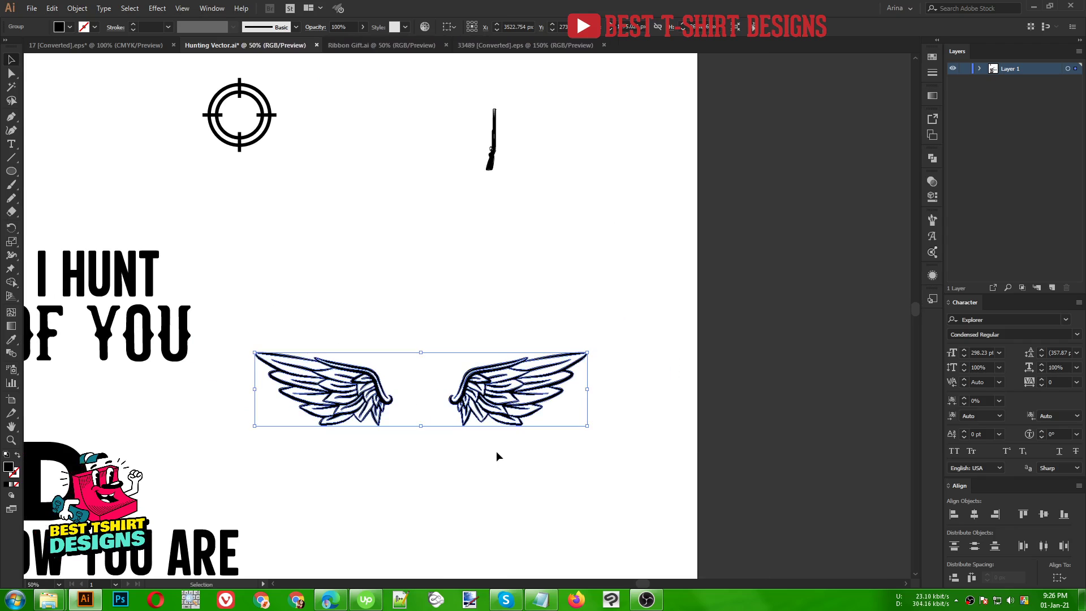
# - Place the crosshair between the two wings, enlarge it slightly and shift it up so that it joins the inner wing tips
pyautogui.click(496, 451)
pyautogui.moveTo(257, 148); pyautogui.dragTo(437, 425)
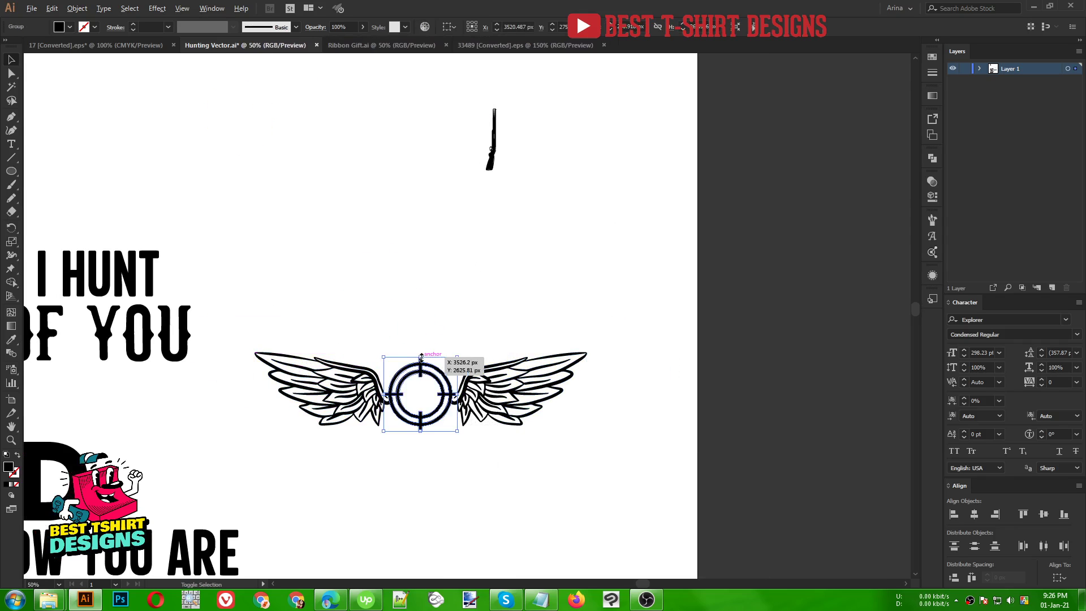
pyautogui.moveTo(421, 358)
pyautogui.mouseDown()
pyautogui.moveTo(421, 348)
pyautogui.moveTo(420, 357)
pyautogui.mouseUp()
pyautogui.press('Up')
pyautogui.press('Up')
pyautogui.press('Up')
pyautogui.press('Up')
pyautogui.press('Up')
pyautogui.press('Up')
pyautogui.press('Up')
pyautogui.press('Up')
pyautogui.press('Up')
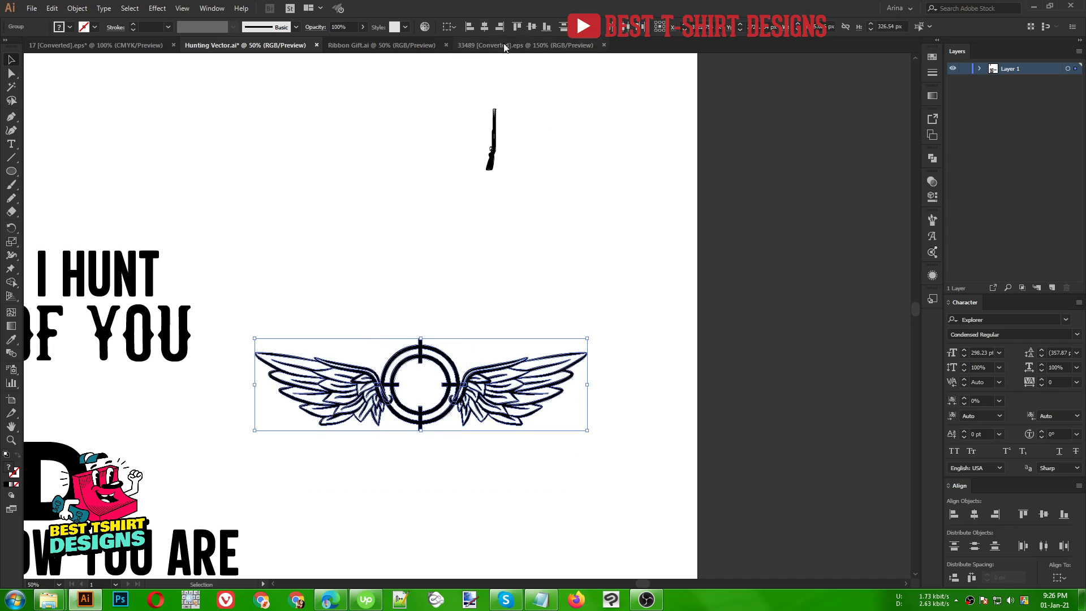
# - Place the rifle diagonally across the crosshair, enlarged to span it, and add a copy reflected about the vertical axis to form crossed rifles
pyautogui.moveTo(449, 107); pyautogui.dragTo(463, 430)
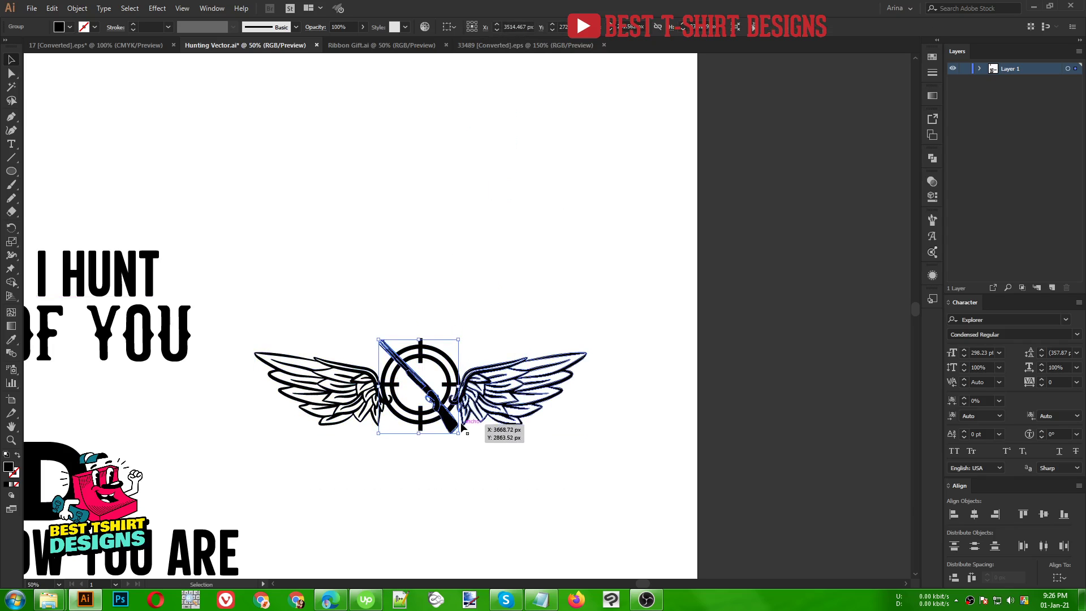
pyautogui.rightClick(445, 421)
pyautogui.moveTo(509, 350)
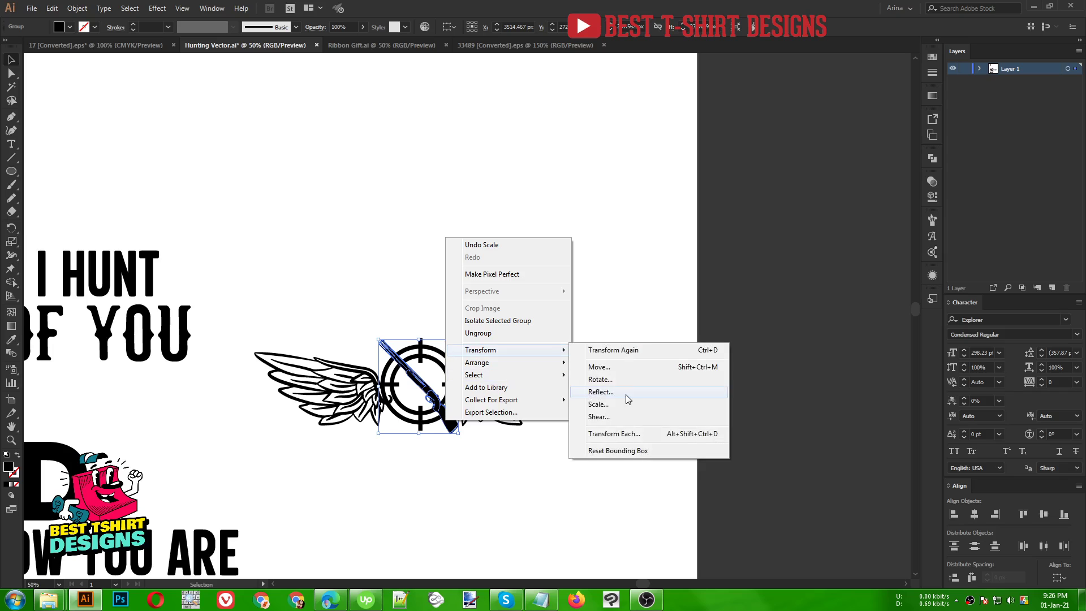
pyautogui.click(601, 392)
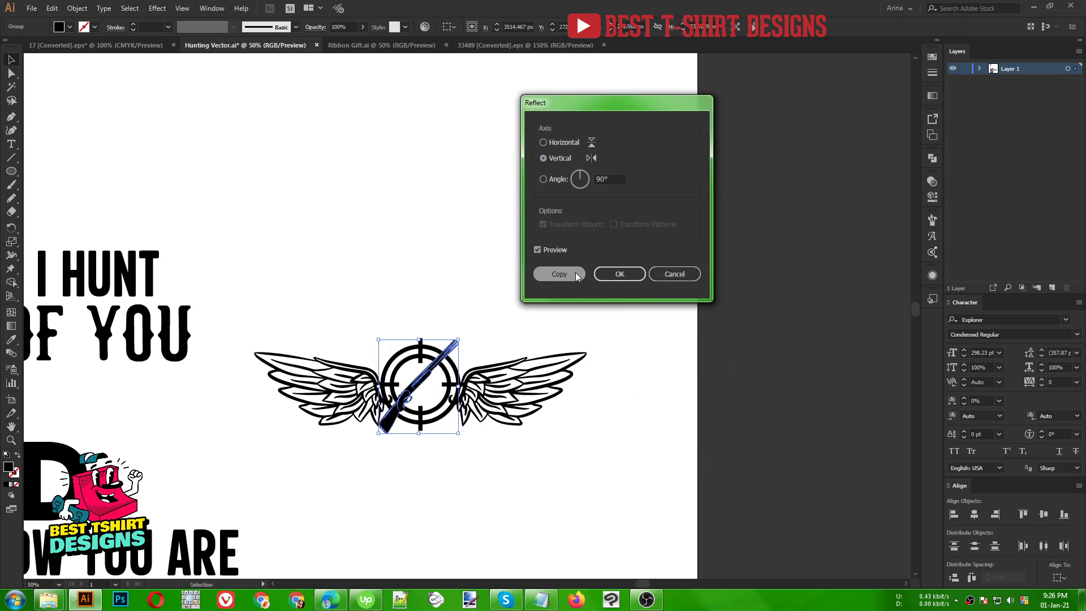
pyautogui.click(576, 274)
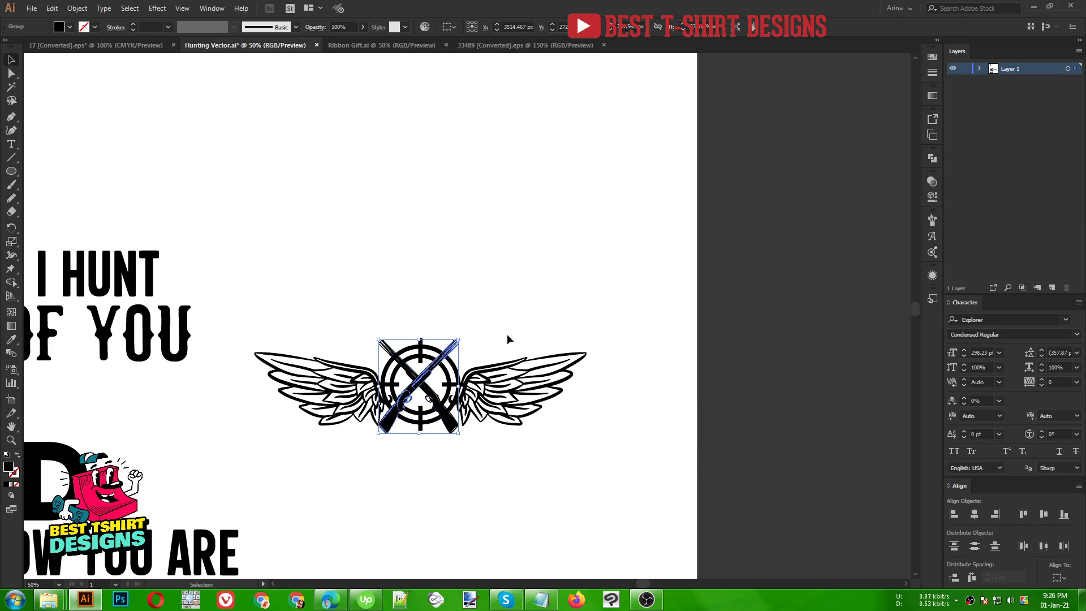
# - Give the rifle running from upper left to lower right an opacity mask with clipping turned off
pyautogui.scroll(3, 427, 389)
pyautogui.scroll(1, 382, 373)
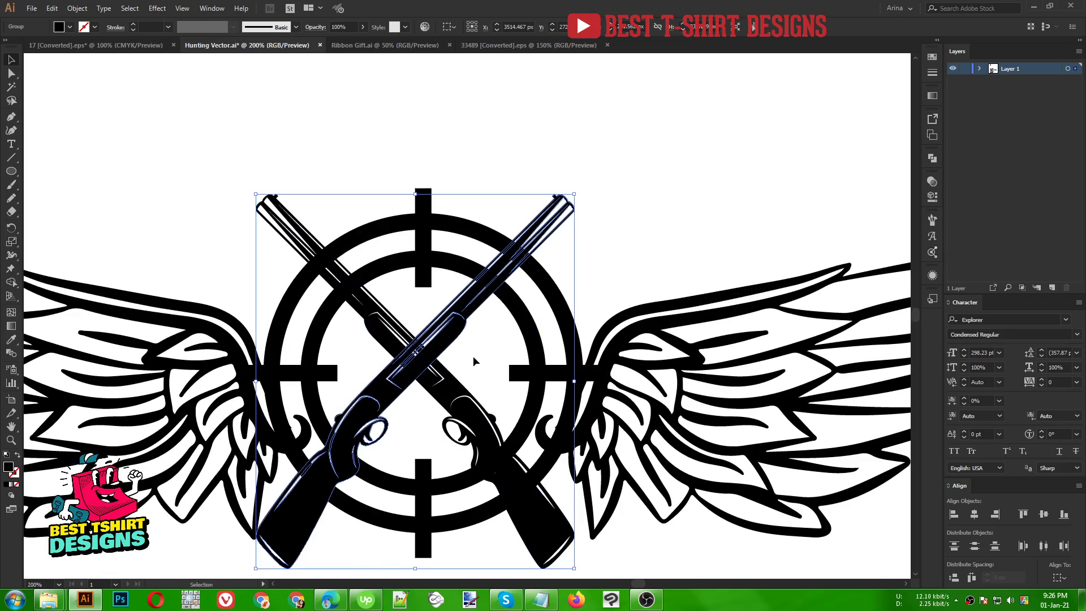
pyautogui.scroll(4, 425, 367)
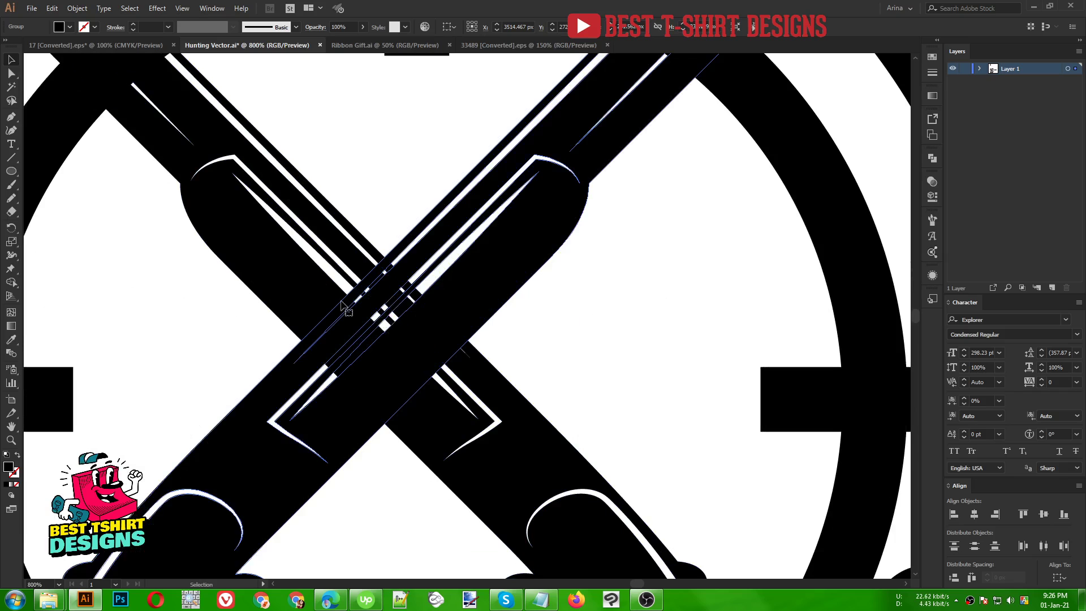
pyautogui.moveTo(475, 368); pyautogui.dragTo(490, 390)
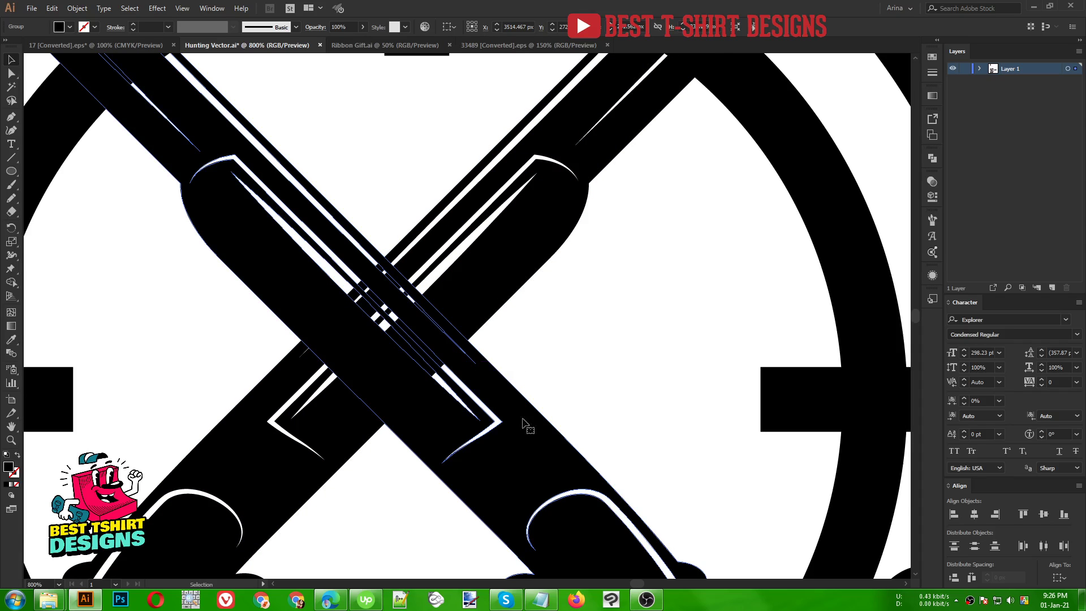
pyautogui.click(932, 186)
pyautogui.click(859, 222)
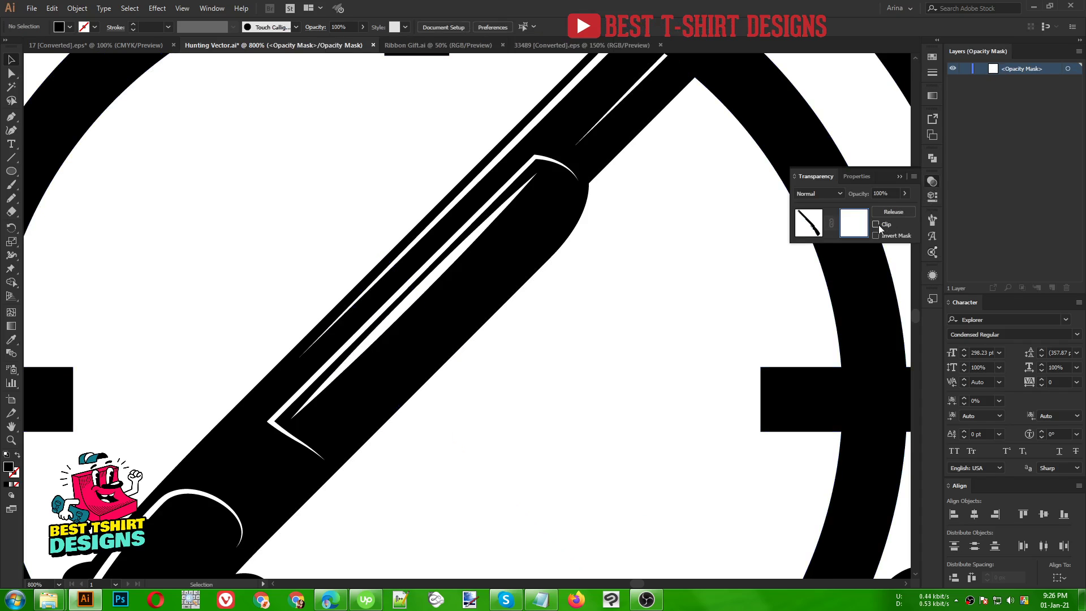
# - Draw black Pencil shapes in the mask over the crossing so the masked rifle appears to pass behind the other one
pyautogui.press('n')
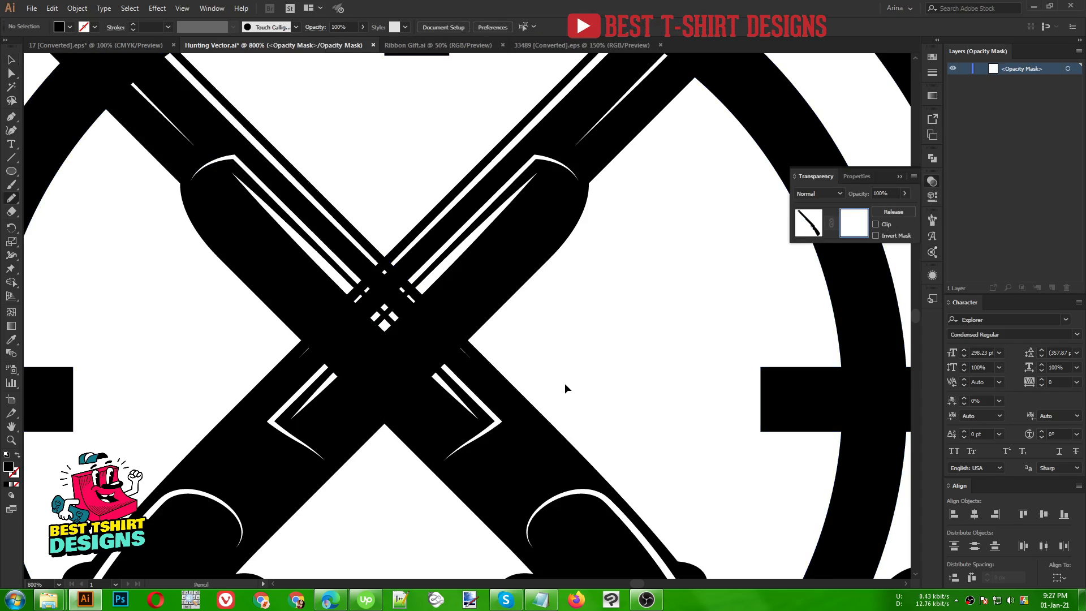
pyautogui.scroll(1, 410, 345)
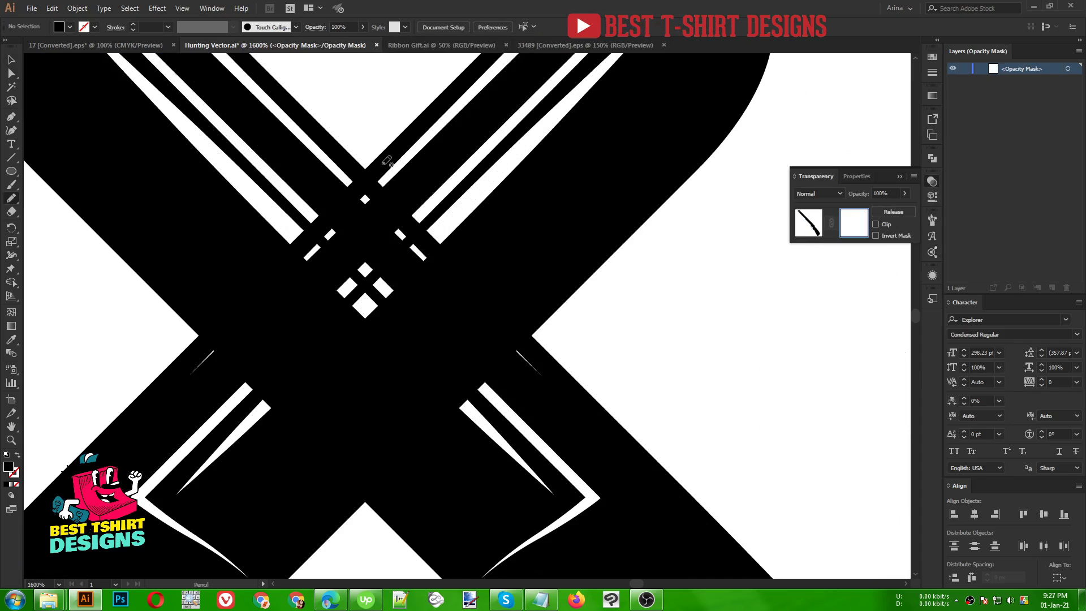
pyautogui.moveTo(380, 161)
pyautogui.mouseDown()
pyautogui.moveTo(363, 195)
pyautogui.moveTo(323, 215)
pyautogui.moveTo(275, 282)
pyautogui.moveTo(193, 349)
pyautogui.moveTo(258, 334)
pyautogui.moveTo(314, 362)
pyautogui.moveTo(385, 421)
pyautogui.moveTo(457, 366)
pyautogui.moveTo(567, 217)
pyautogui.moveTo(484, 301)
pyautogui.moveTo(365, 176)
pyautogui.mouseUp()
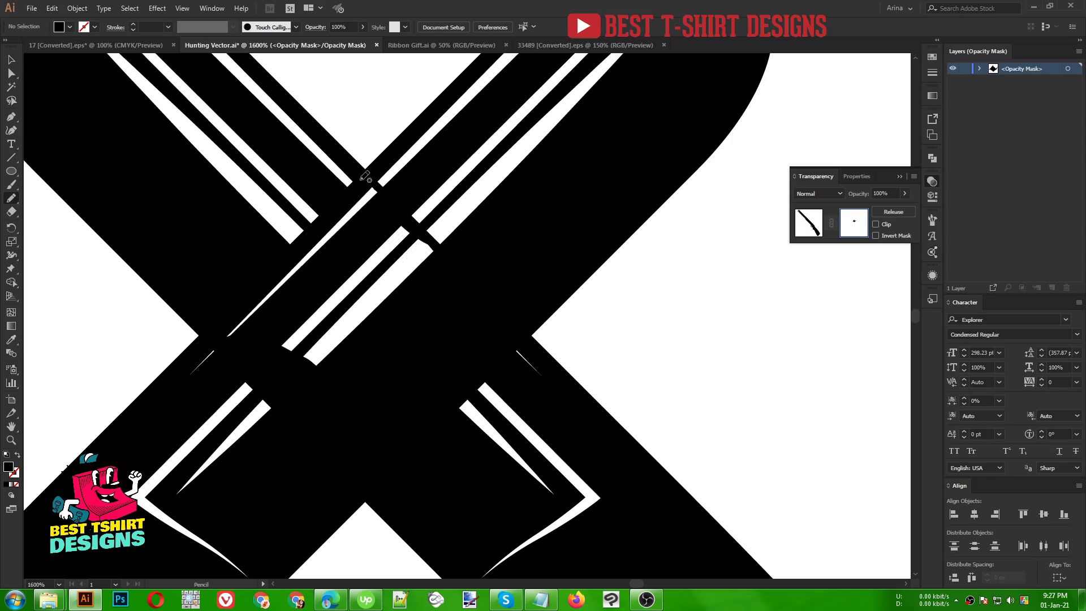
pyautogui.press('v')
pyautogui.press('n')
pyautogui.moveTo(250, 304)
pyautogui.mouseDown()
pyautogui.moveTo(189, 357)
pyautogui.moveTo(185, 382)
pyautogui.moveTo(214, 405)
pyautogui.moveTo(333, 396)
pyautogui.moveTo(362, 360)
pyautogui.moveTo(329, 343)
pyautogui.mouseUp()
pyautogui.scroll(-3, 322, 341)
pyautogui.press('v')
pyautogui.scroll(-2, 431, 311)
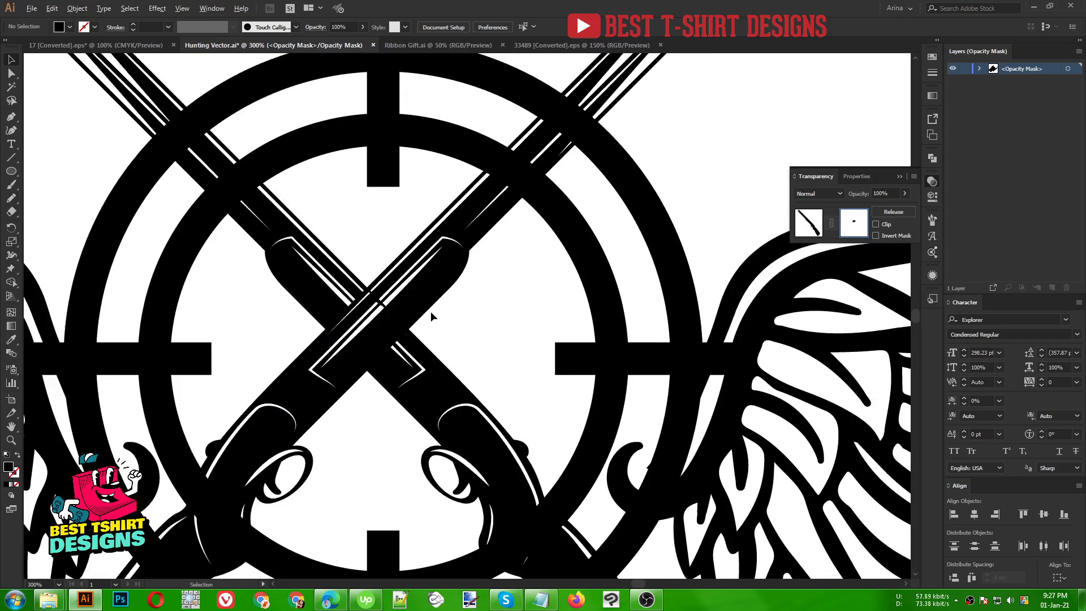
# - Mask out the remaining dark bits crossing the front rifle's highlight lines with another Pencil shape, and return to the artwork
pyautogui.scroll(-1, 430, 312)
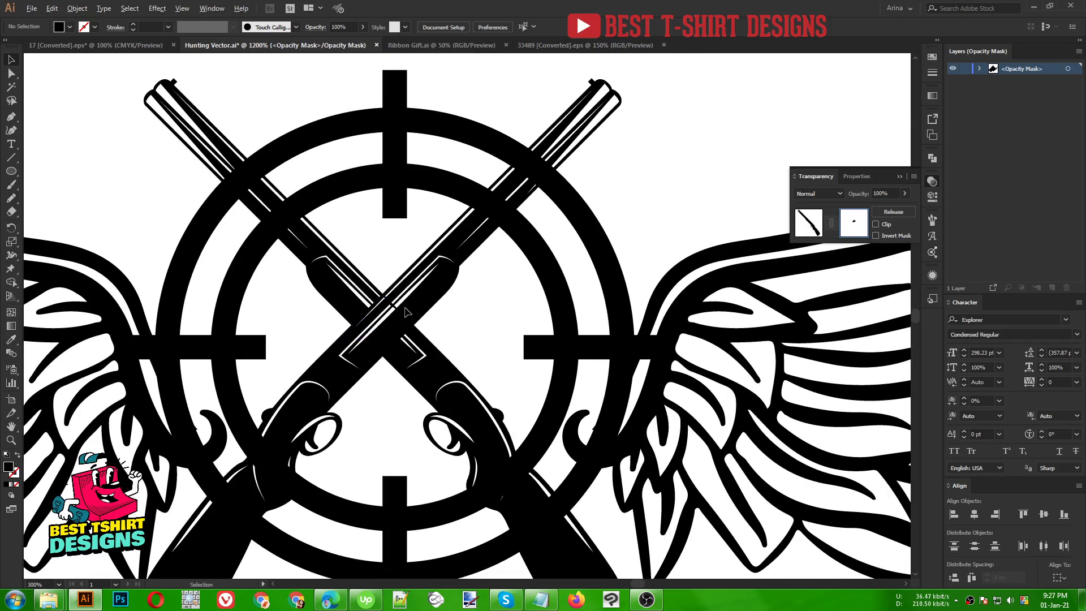
pyautogui.scroll(4, 405, 310)
pyautogui.press('n')
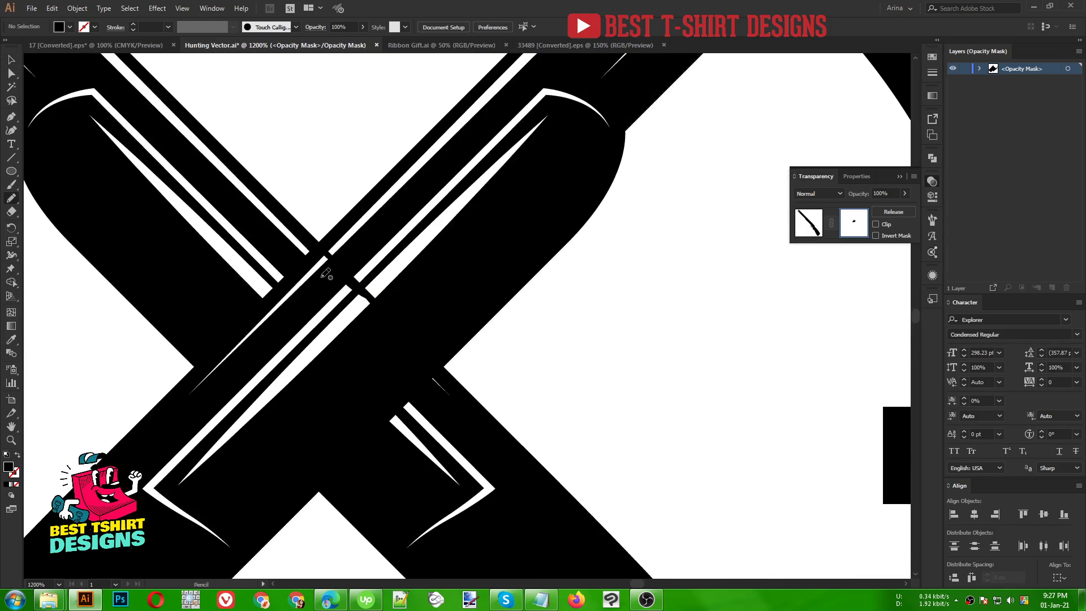
pyautogui.moveTo(321, 251)
pyautogui.mouseDown()
pyautogui.moveTo(353, 228)
pyautogui.moveTo(408, 283)
pyautogui.moveTo(392, 323)
pyautogui.moveTo(340, 322)
pyautogui.moveTo(315, 272)
pyautogui.mouseUp()
pyautogui.scroll(-3, 312, 275)
pyautogui.press('v')
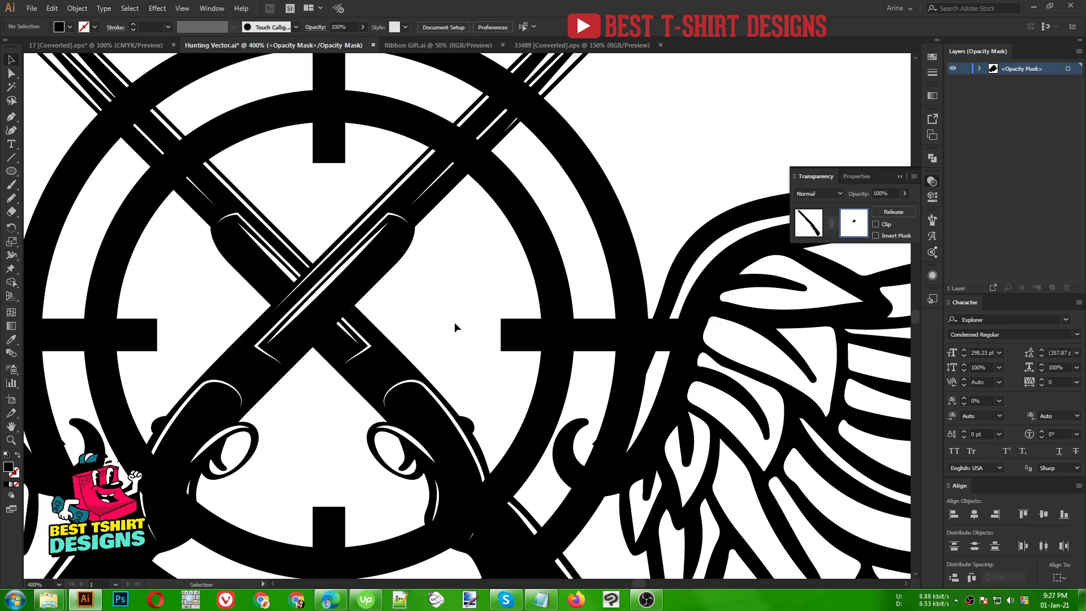
pyautogui.scroll(-2, 371, 309)
pyautogui.scroll(-1, 371, 307)
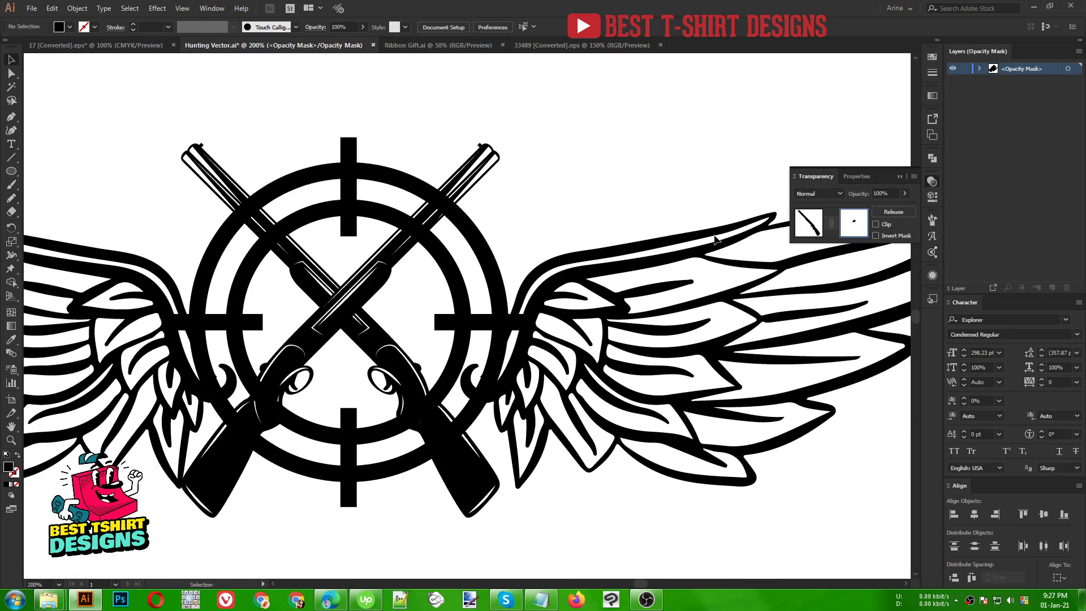
pyautogui.click(810, 224)
# - Offset the paths of both crossed rifles by 4 px with round joins and cut the resulting outline to the clipboard
pyautogui.click(377, 291)
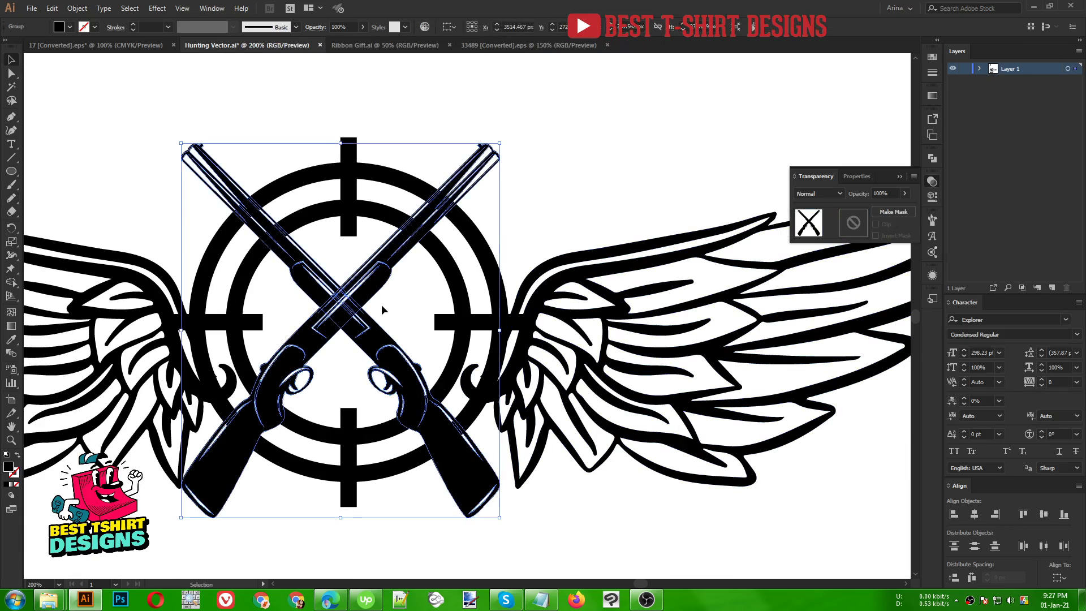
pyautogui.click(78, 8)
pyautogui.moveTo(105, 268)
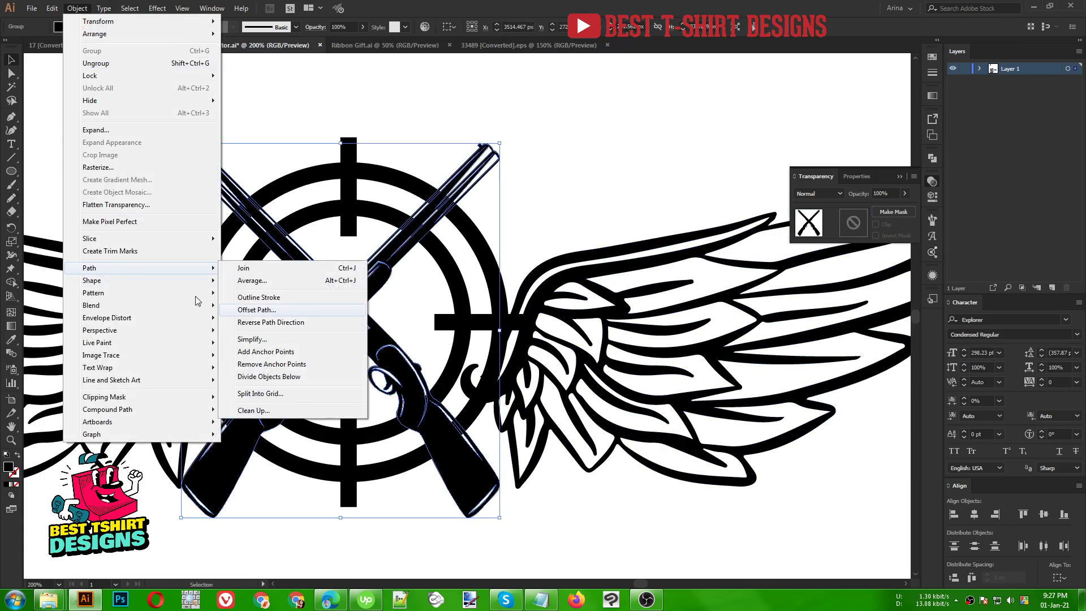
pyautogui.click(256, 309)
pyautogui.click(690, 161)
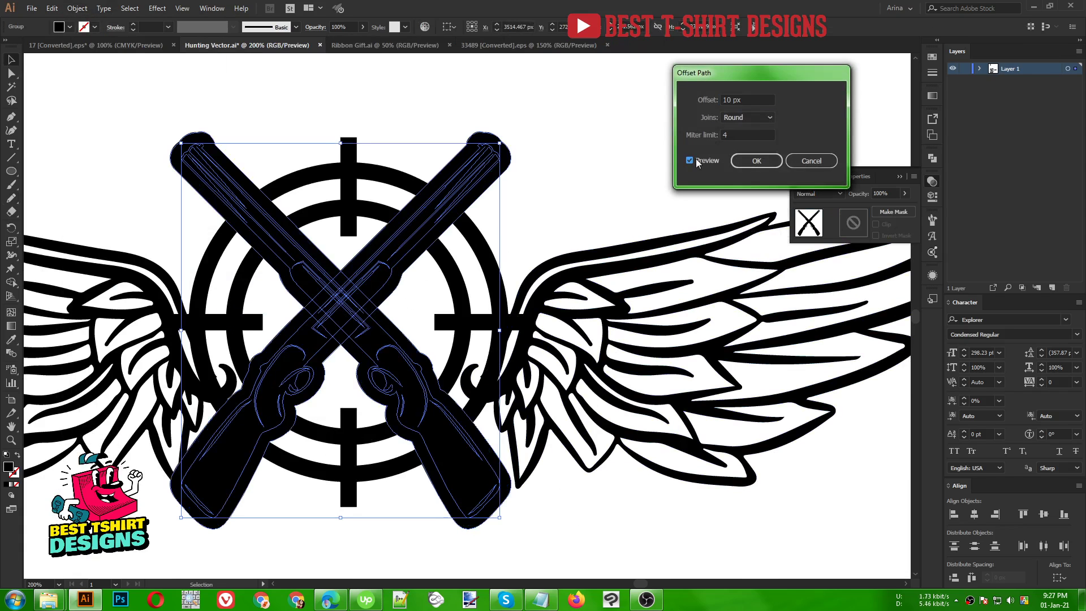
pyautogui.scroll(-6, 750, 101)
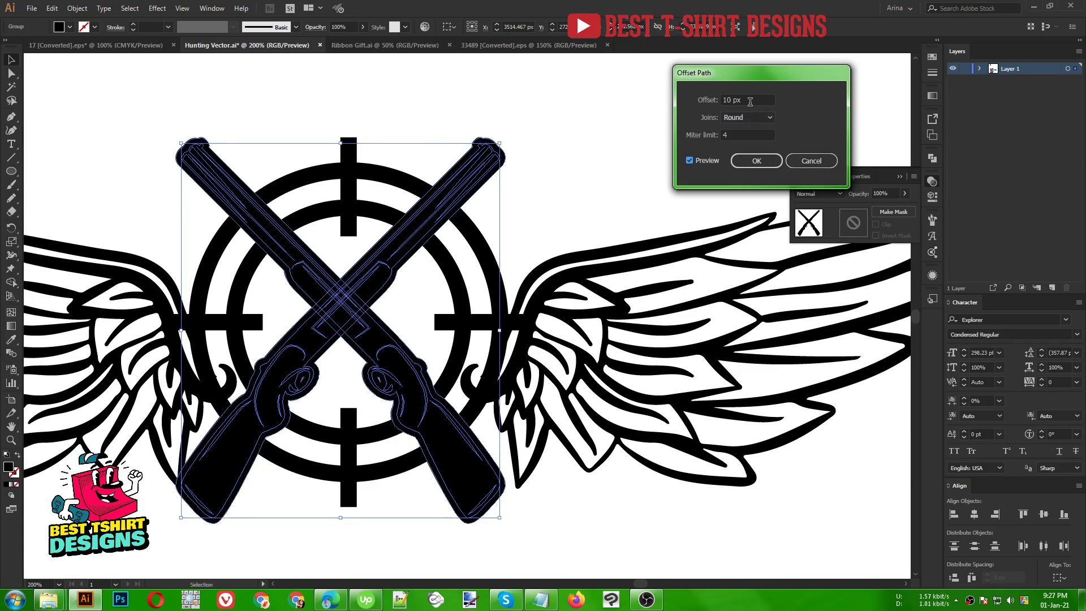
pyautogui.click(754, 161)
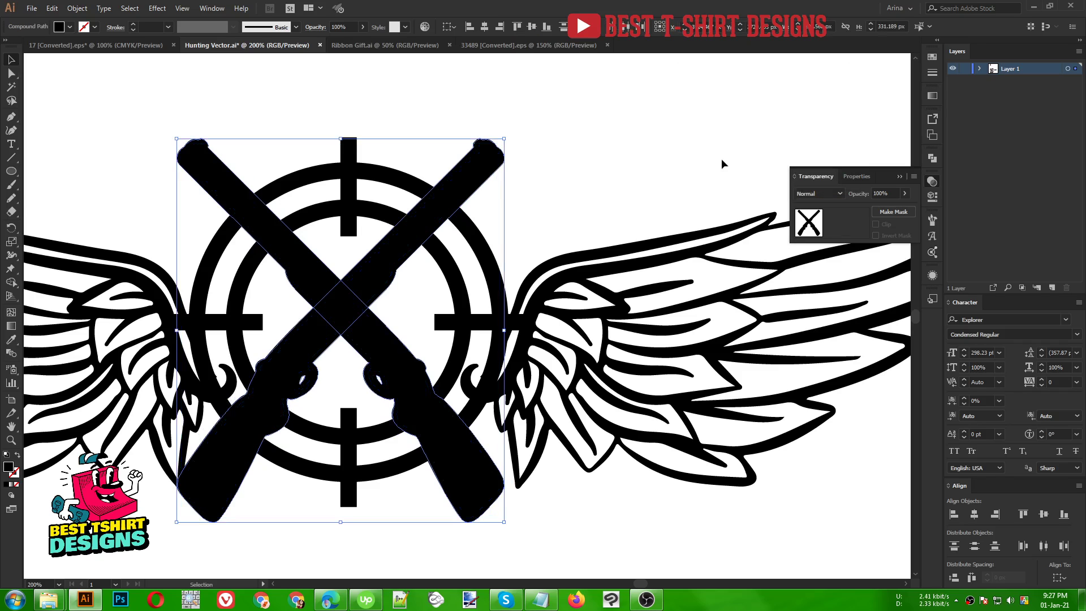
pyautogui.press('a')
pyautogui.hotkey('ctrl', 'x')
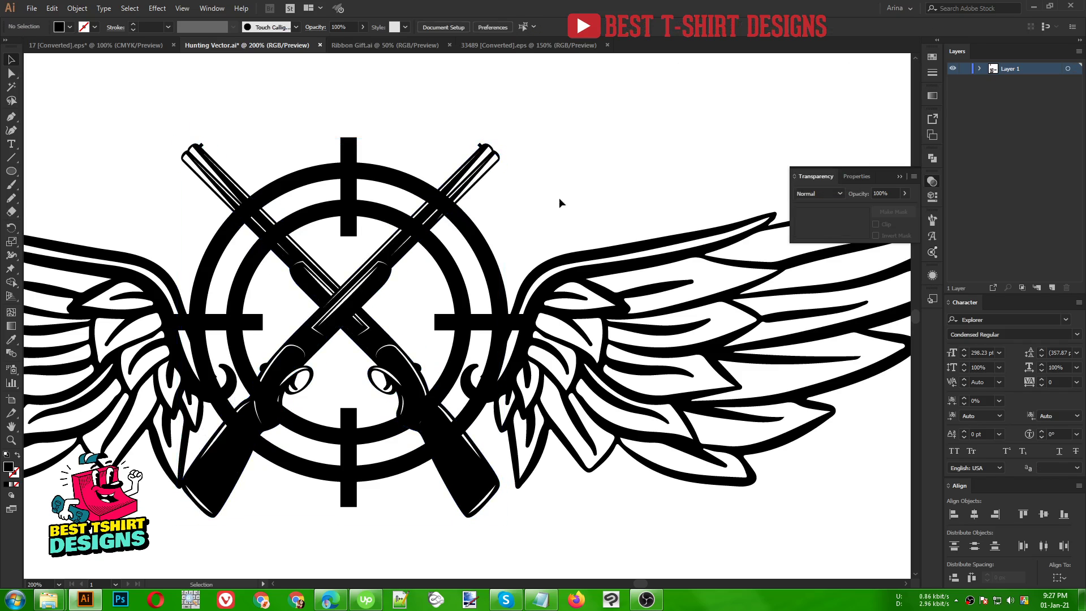
# - Add a non-clipping opacity mask to the crosshair and paste the black rifle outline in place inside it, leaving a gap around the rifles
pyautogui.click(475, 234)
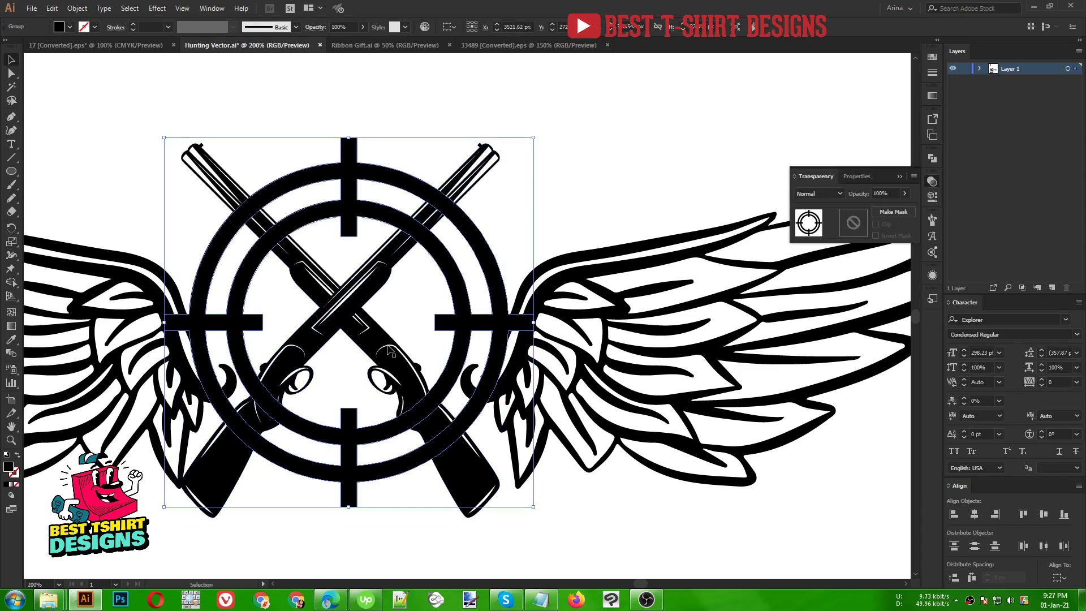
pyautogui.click(853, 225)
pyautogui.click(879, 225)
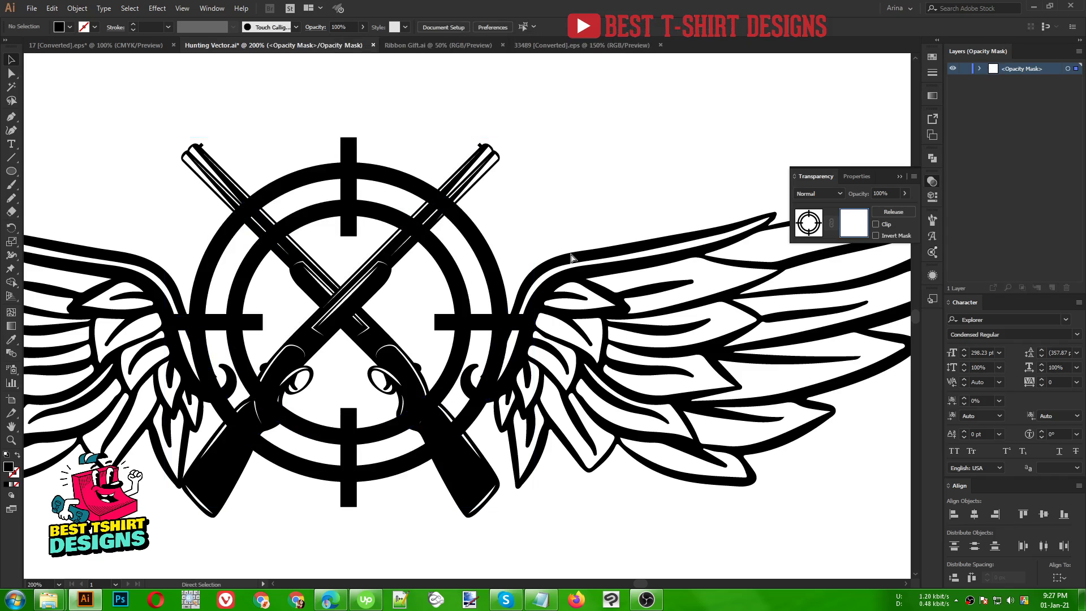
pyautogui.hotkey('ctrl', 'f')
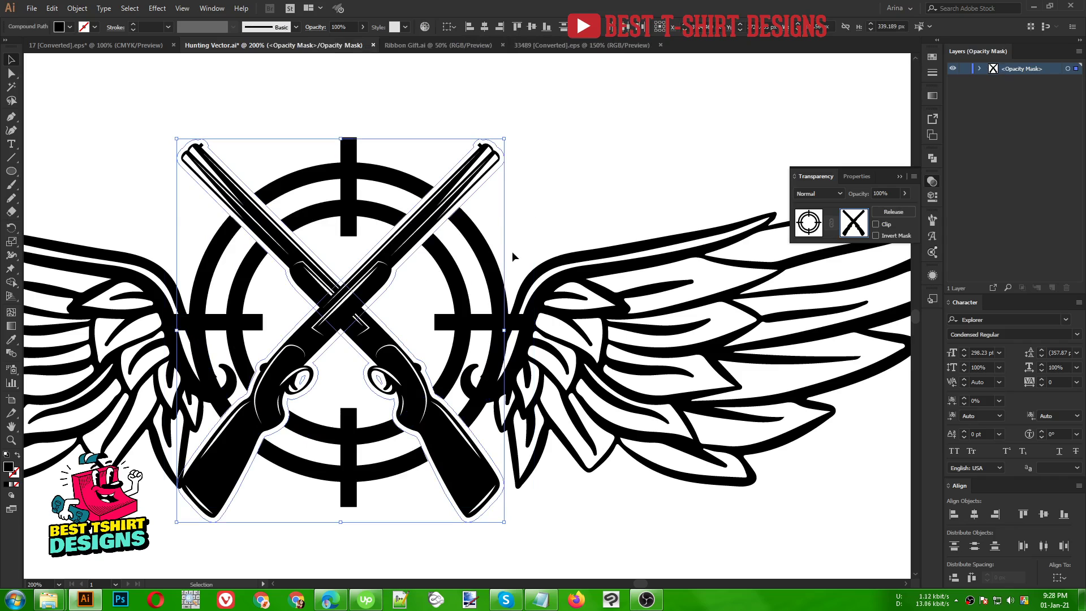
pyautogui.click(63, 30)
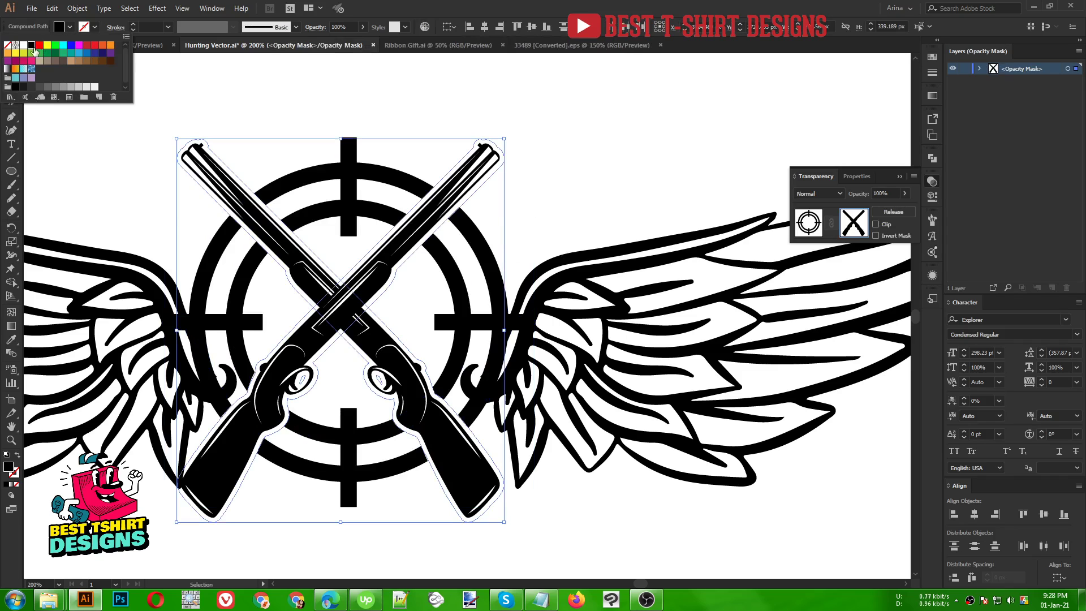
pyautogui.click(574, 184)
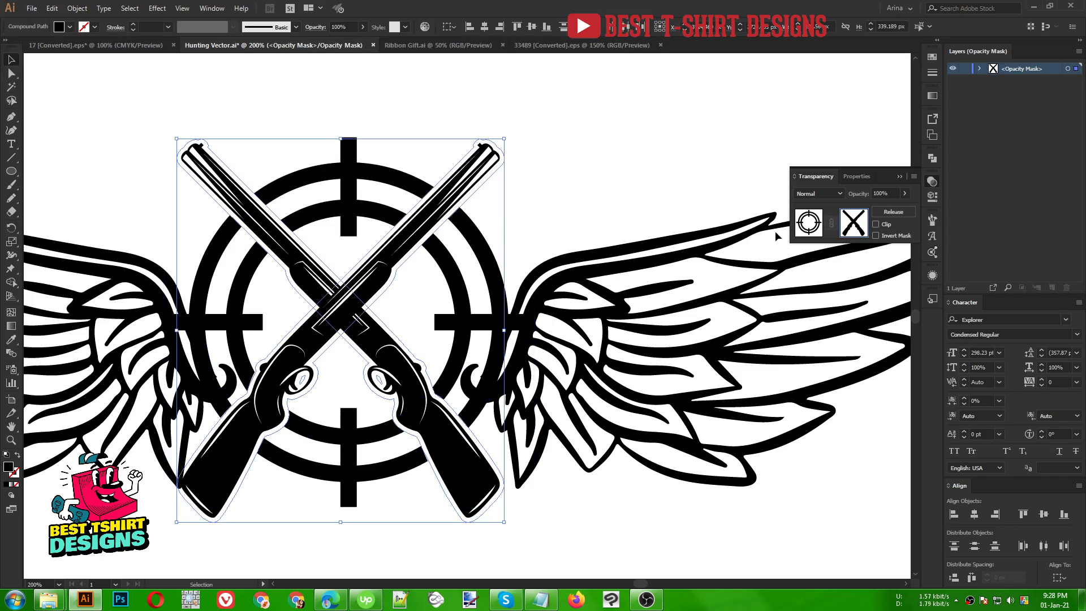
pyautogui.click(805, 223)
pyautogui.click(576, 155)
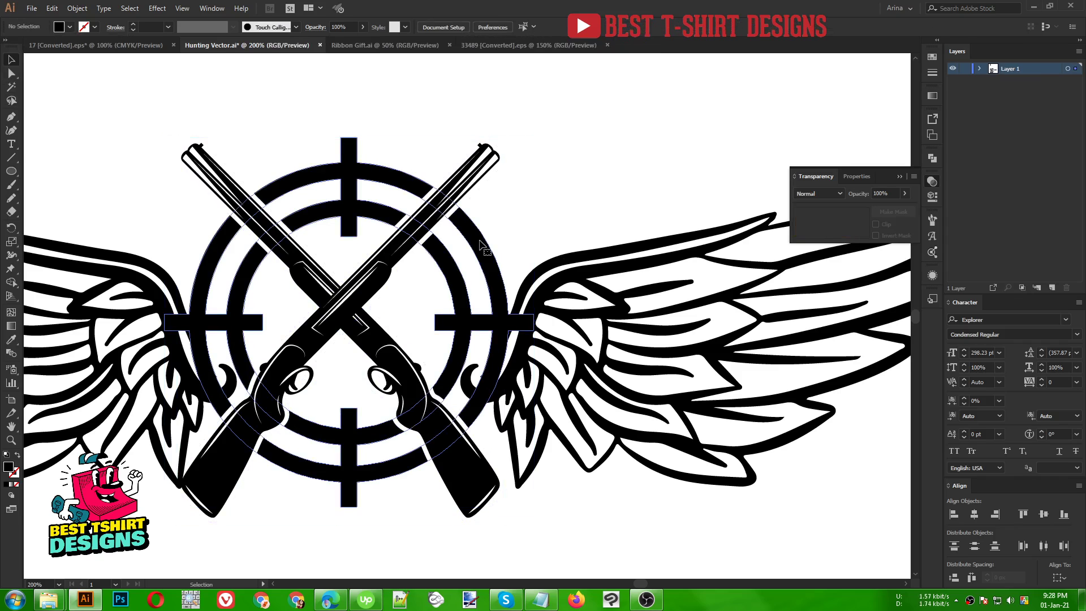
# - Offset the crosshair's path by 4 px with round joins and take the resulting outline off the artwork for use as a mask
pyautogui.click(480, 246)
pyautogui.click(77, 8)
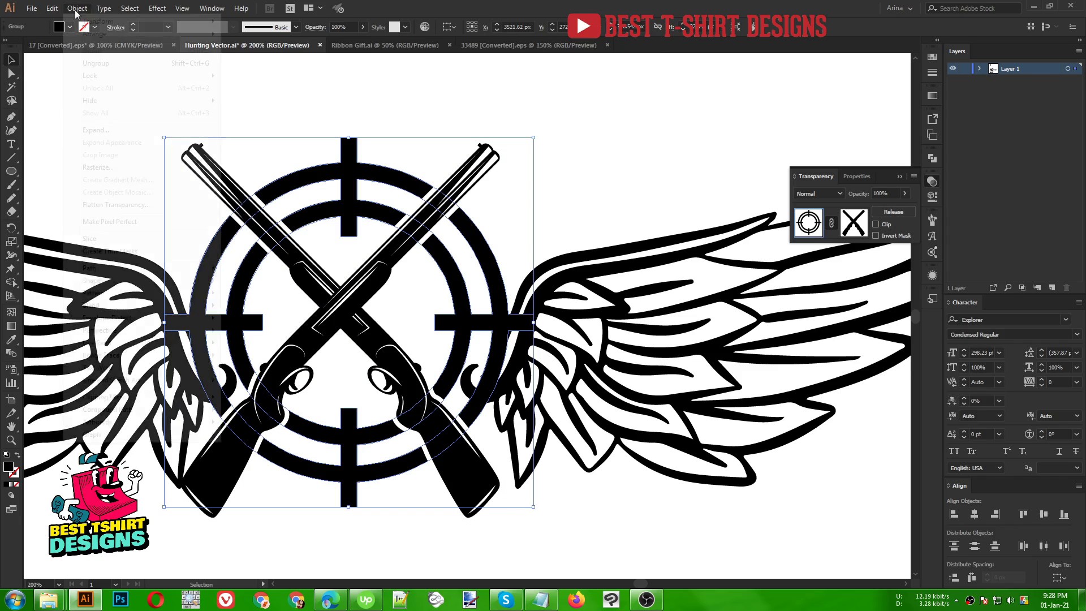
pyautogui.moveTo(116, 270)
pyautogui.click(260, 311)
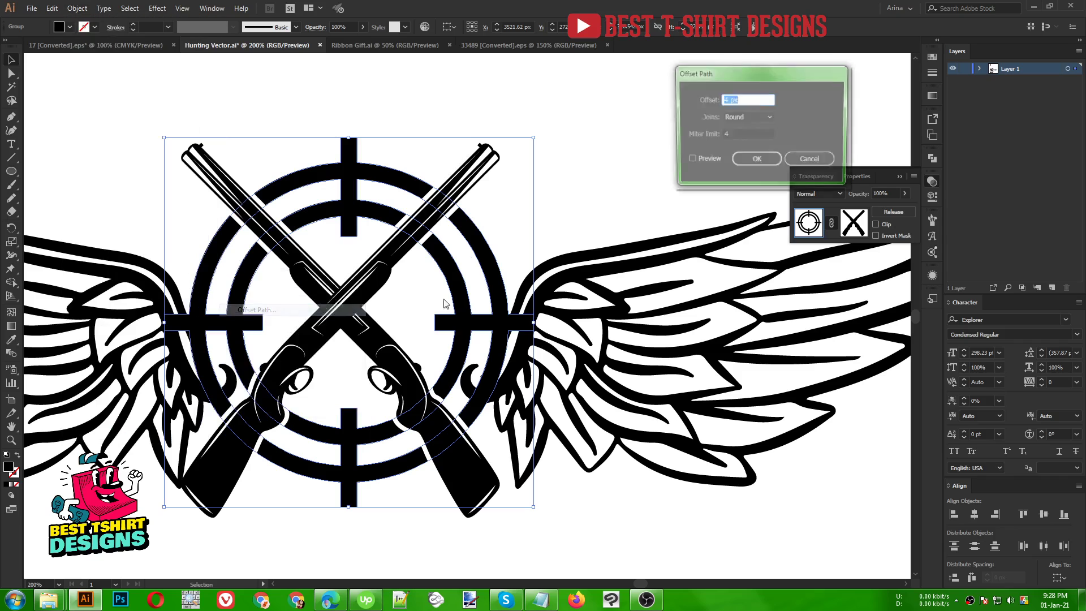
pyautogui.click(714, 160)
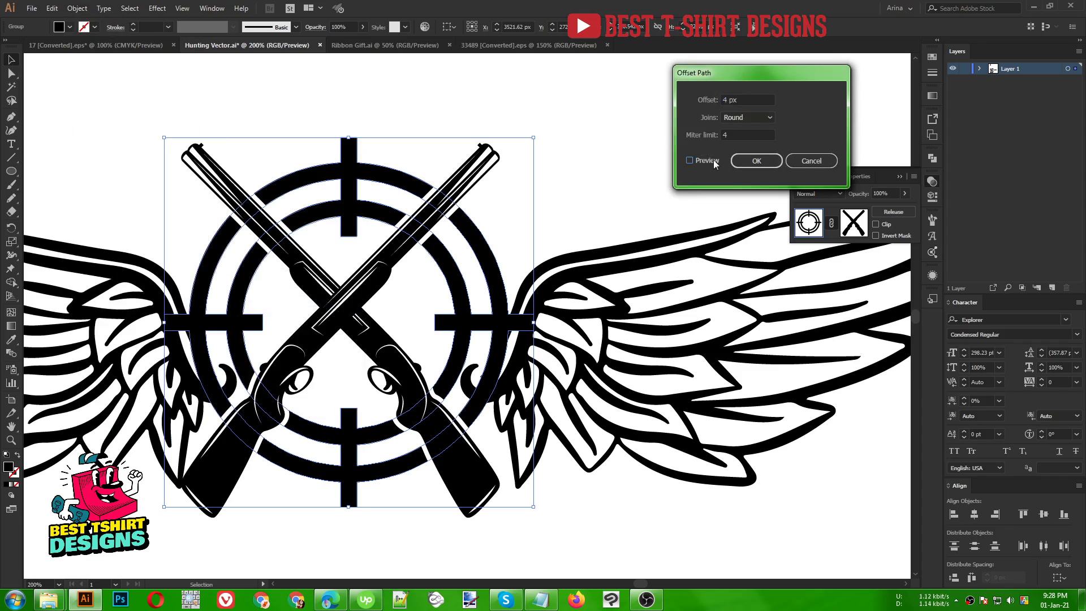
pyautogui.click(756, 161)
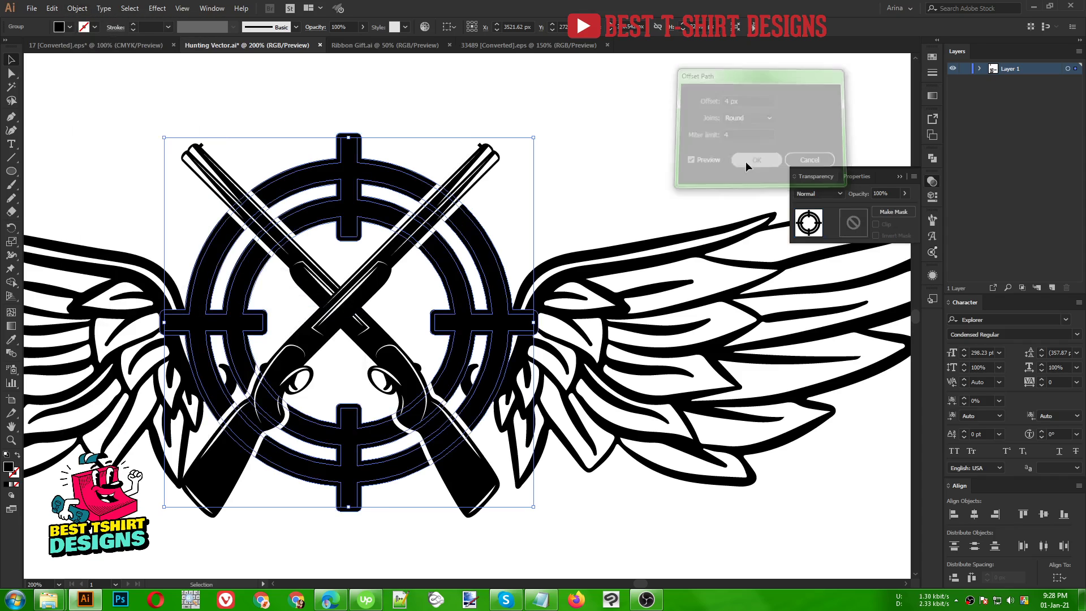
pyautogui.click(648, 140)
# - Nudge the pair of wings upward relative to the crosshair and rifles
pyautogui.click(638, 270)
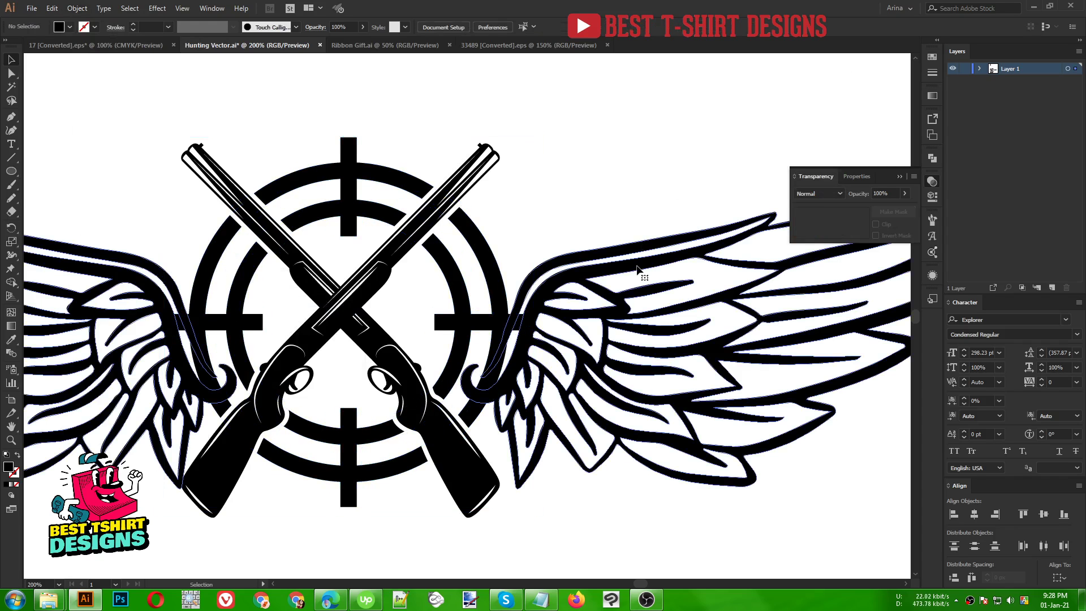
pyautogui.scroll(-1, 637, 270)
pyautogui.press('Up')
pyautogui.press('Up')
pyautogui.press('Up')
pyautogui.press('Up')
pyautogui.press('Up')
pyautogui.press('Up')
pyautogui.press('Up')
pyautogui.press('Up')
pyautogui.press('Up')
pyautogui.press('Up')
pyautogui.press('Up')
pyautogui.press('Up')
pyautogui.press('Up')
pyautogui.press('Up')
pyautogui.press('Up')
pyautogui.press('Up')
pyautogui.press('Up')
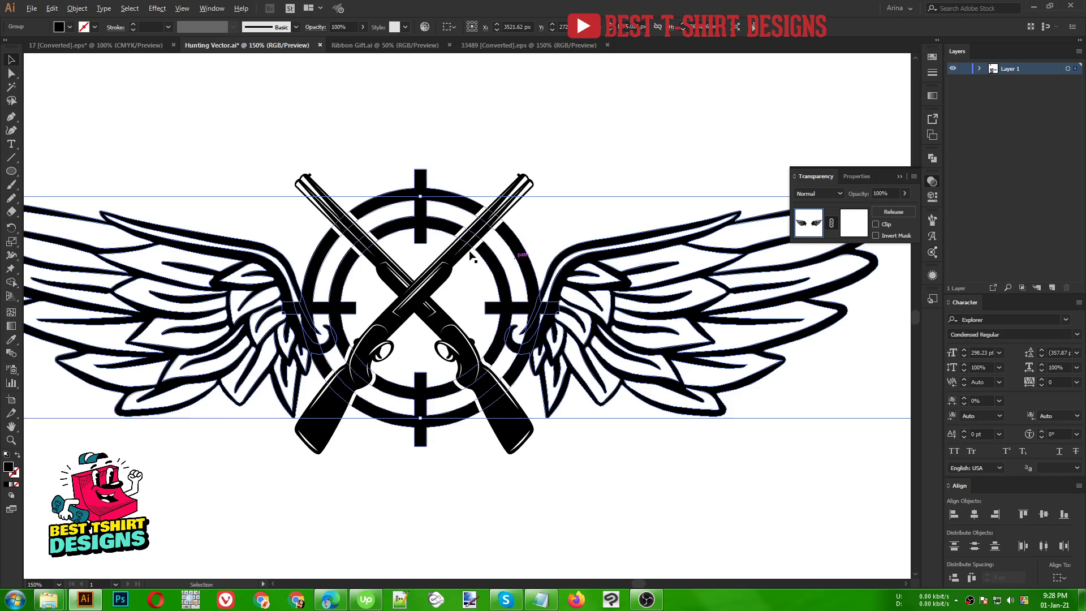
# - Paste the crosshair outline in place inside the wings' non-clipping opacity mask, leaving a gap around the crosshair
pyautogui.scroll(-1, 474, 253)
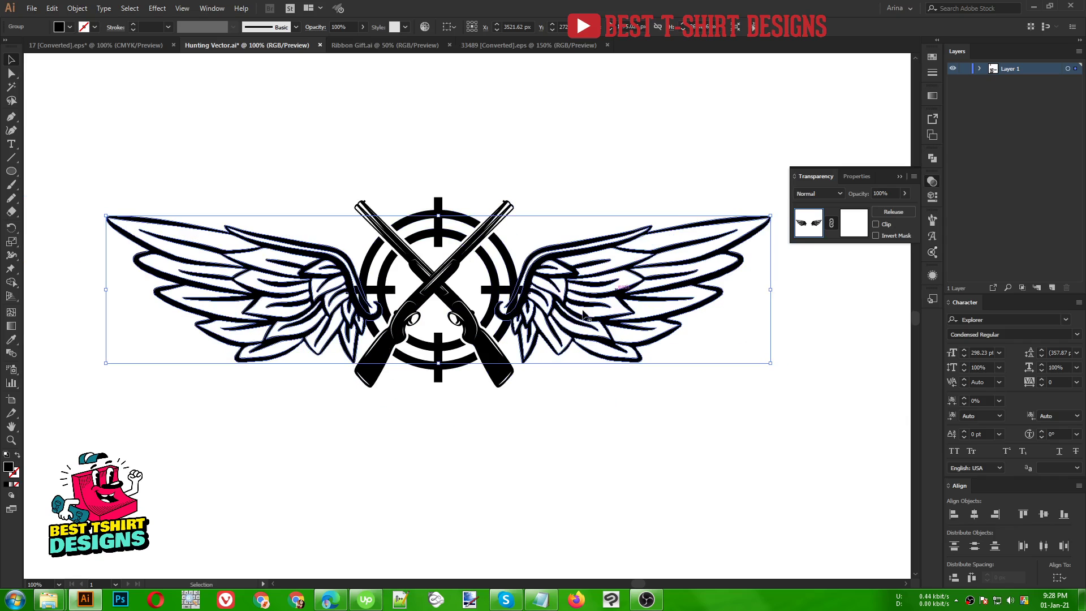
pyautogui.click(859, 229)
pyautogui.press('a')
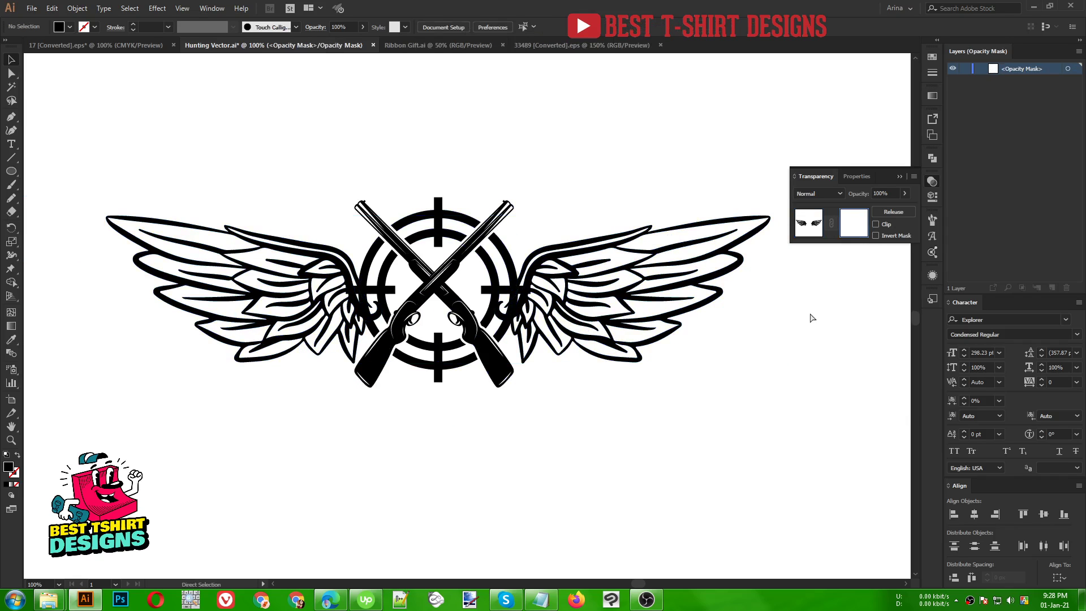
pyautogui.hotkey('ctrl', 'f')
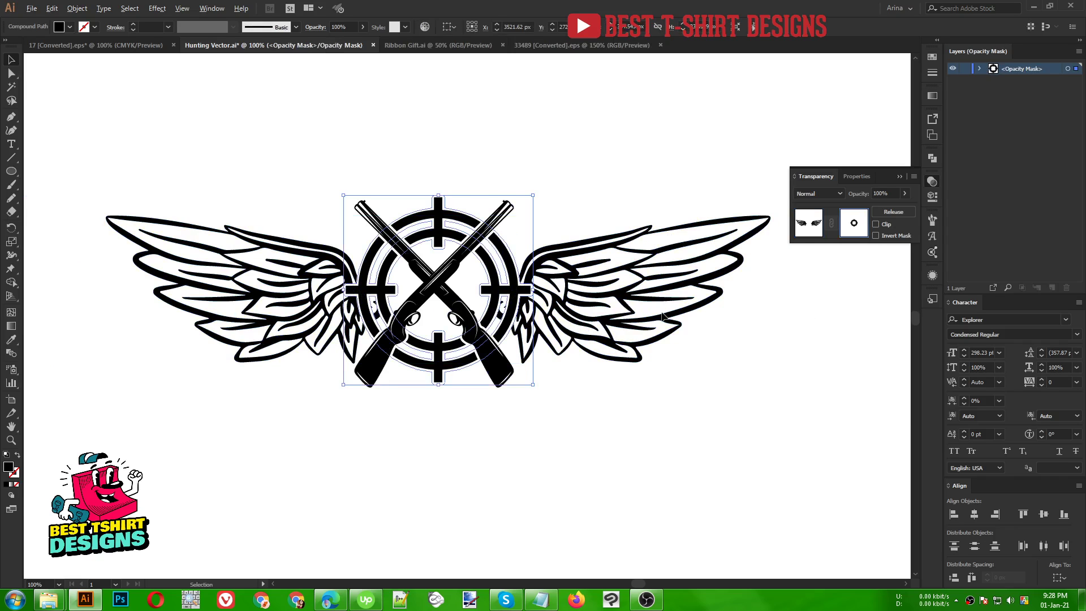
# - Merge the gaps between the crosshair rings in the wings' opacity mask with the Shape Builder, and return to editing the artwork
pyautogui.scroll(2, 468, 290)
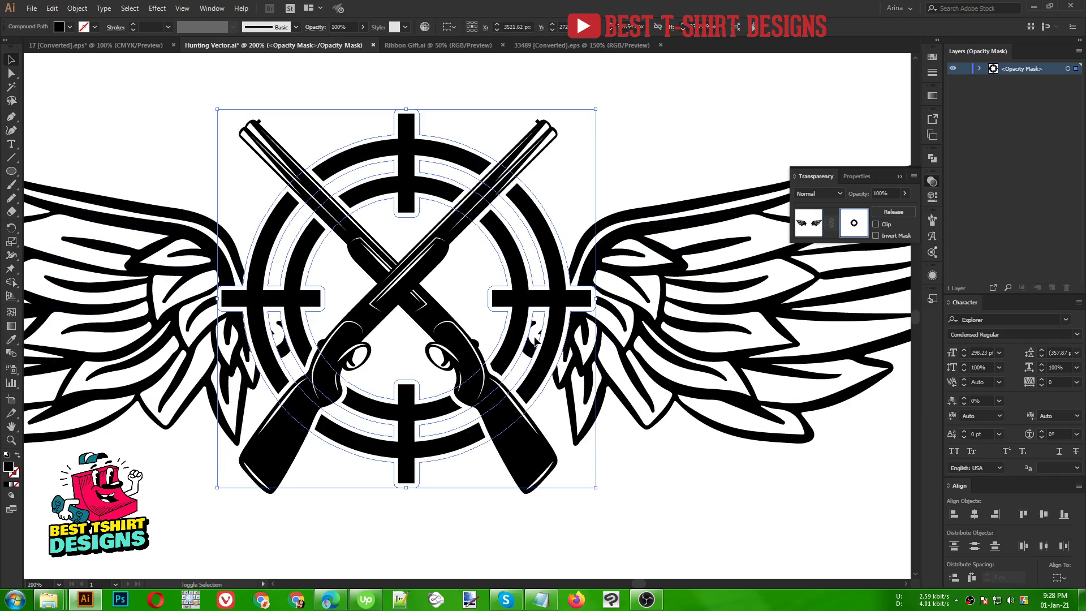
pyautogui.hotkey('shift', 'm')
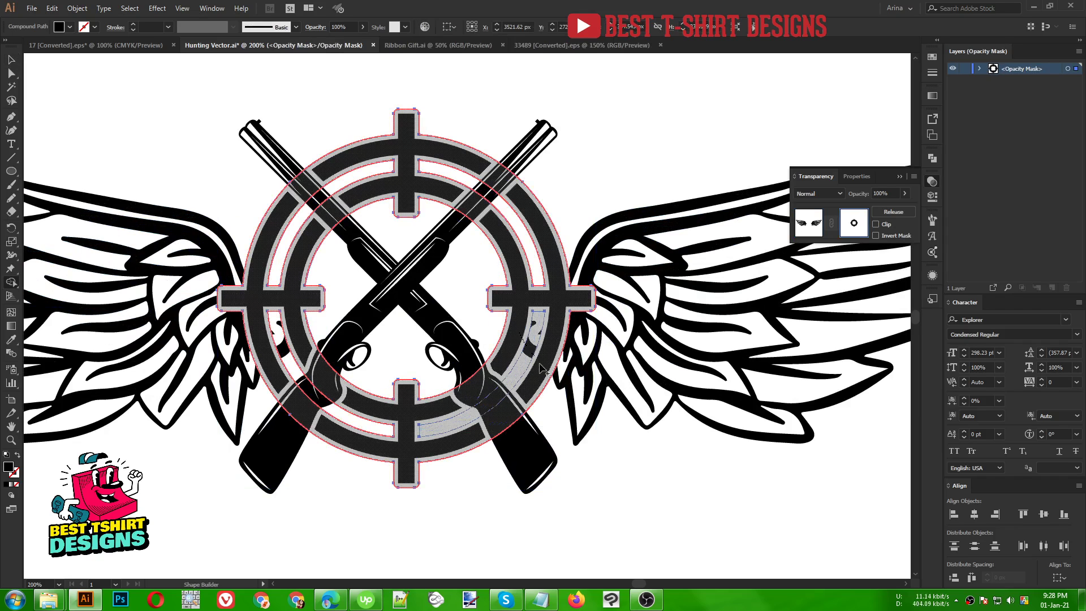
pyautogui.moveTo(541, 365); pyautogui.dragTo(543, 363)
pyautogui.moveTo(536, 294)
pyautogui.mouseDown()
pyautogui.moveTo(484, 202)
pyautogui.moveTo(425, 173)
pyautogui.moveTo(354, 180)
pyautogui.moveTo(312, 220)
pyautogui.moveTo(288, 275)
pyautogui.moveTo(282, 350)
pyautogui.moveTo(294, 378)
pyautogui.mouseUp()
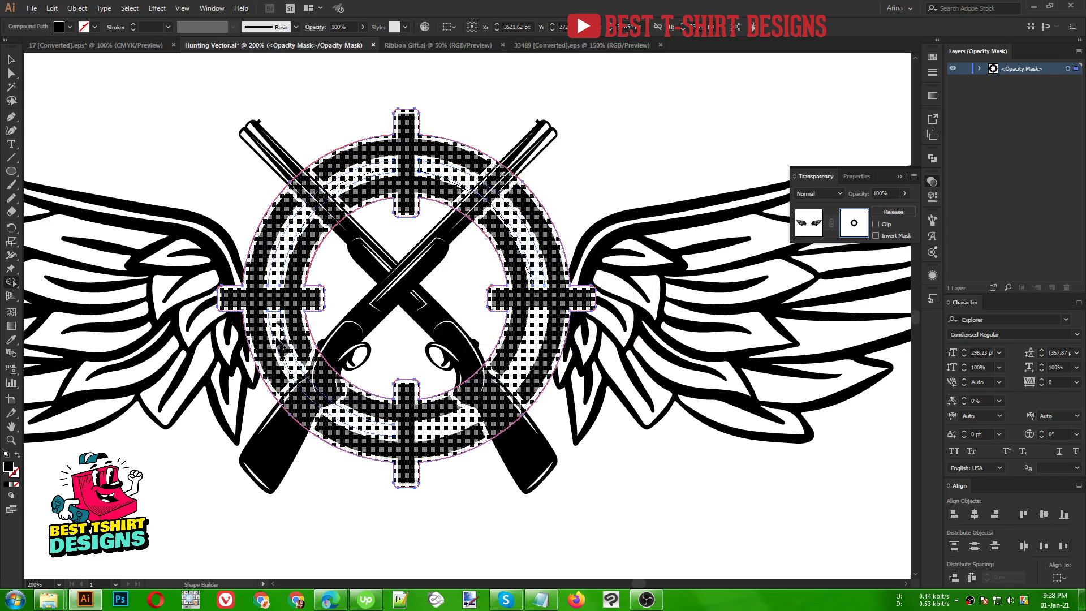
pyautogui.scroll(-1, 407, 342)
pyautogui.press('v')
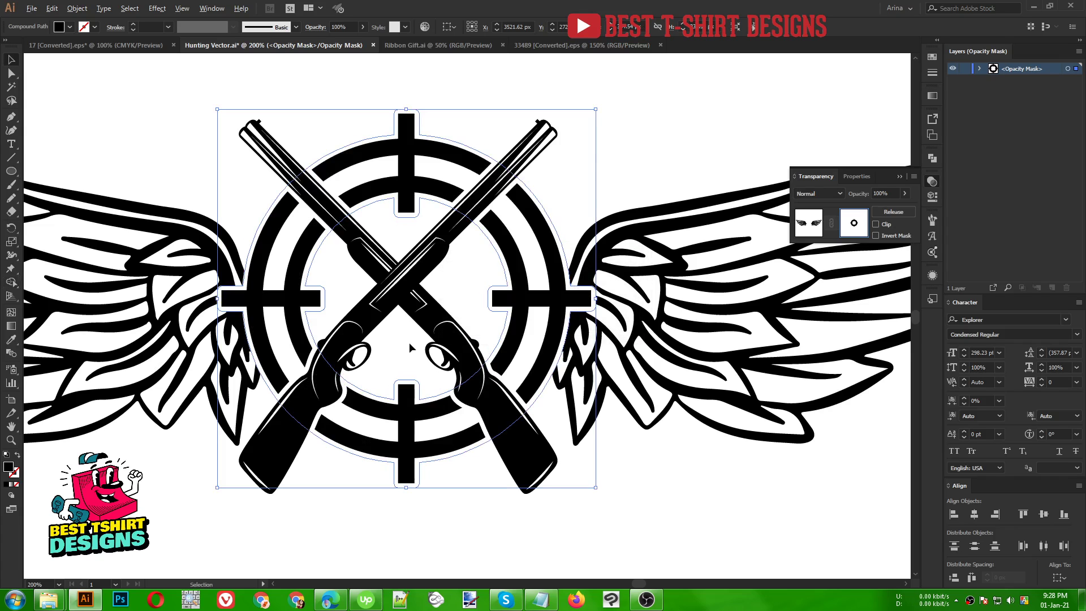
pyautogui.click(815, 222)
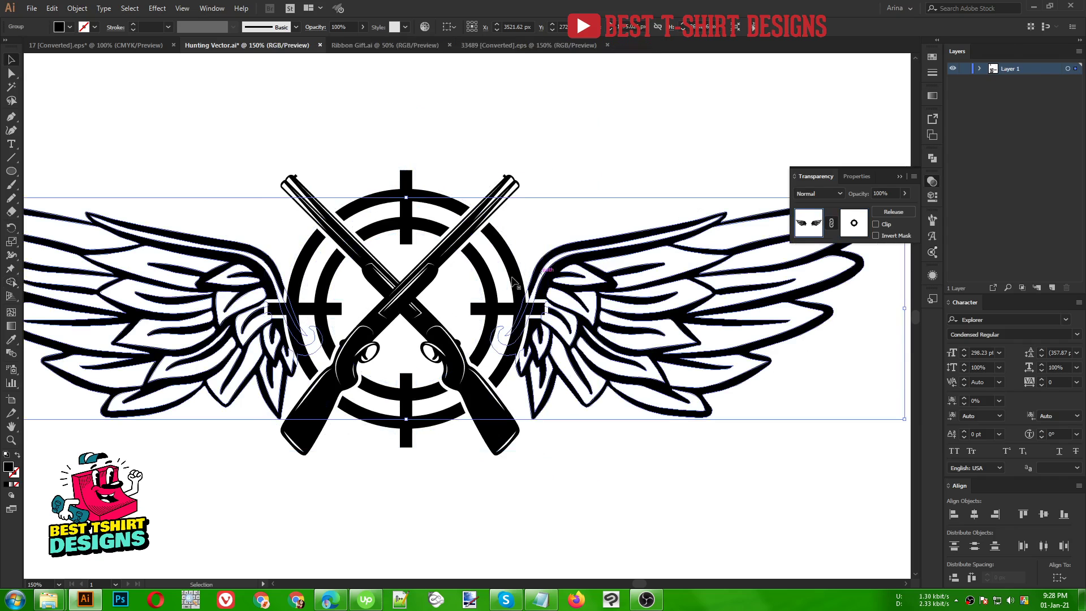
pyautogui.hotkey('ctrl', '-')
pyautogui.hotkey('ctrl', '-')
pyautogui.click(542, 406)
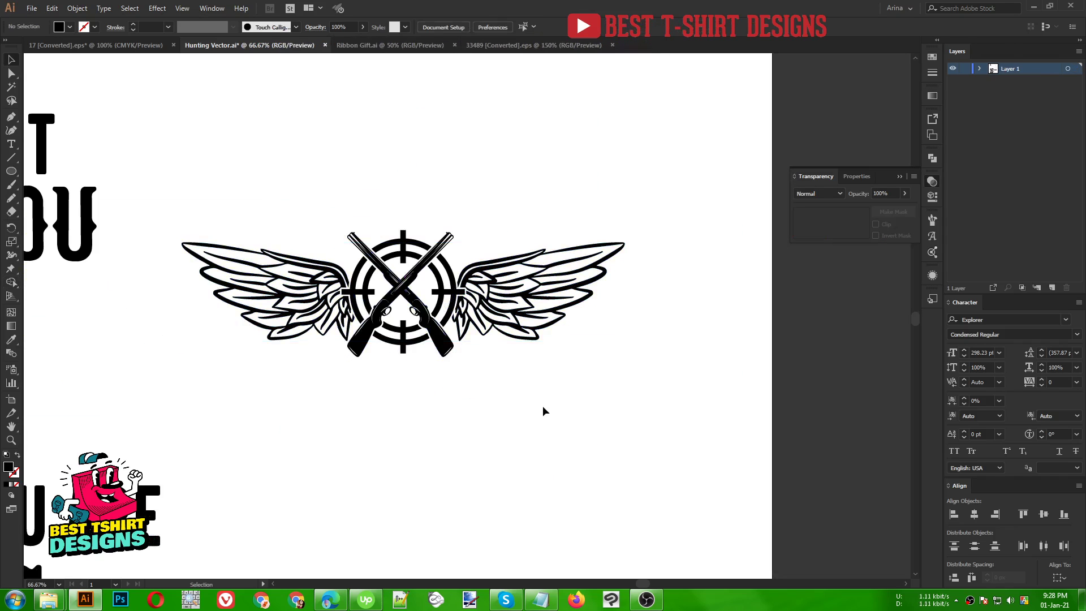
# - Group the wings, crosshair and crossed rifles into one emblem
pyautogui.moveTo(264, 195); pyautogui.dragTo(648, 448)
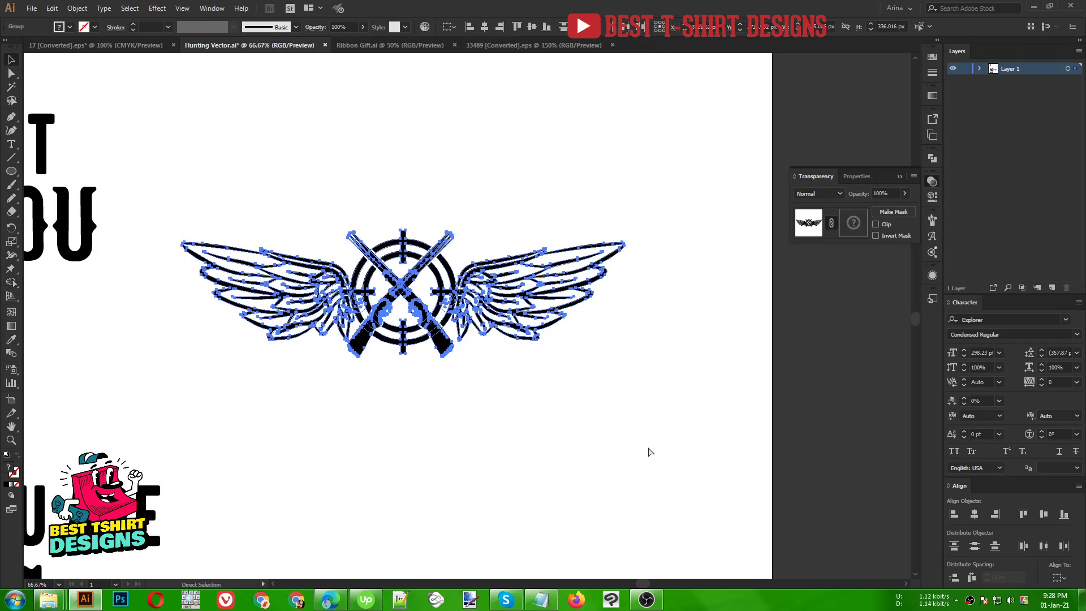
pyautogui.scroll(-2, 654, 446)
pyautogui.scroll(-2, 655, 453)
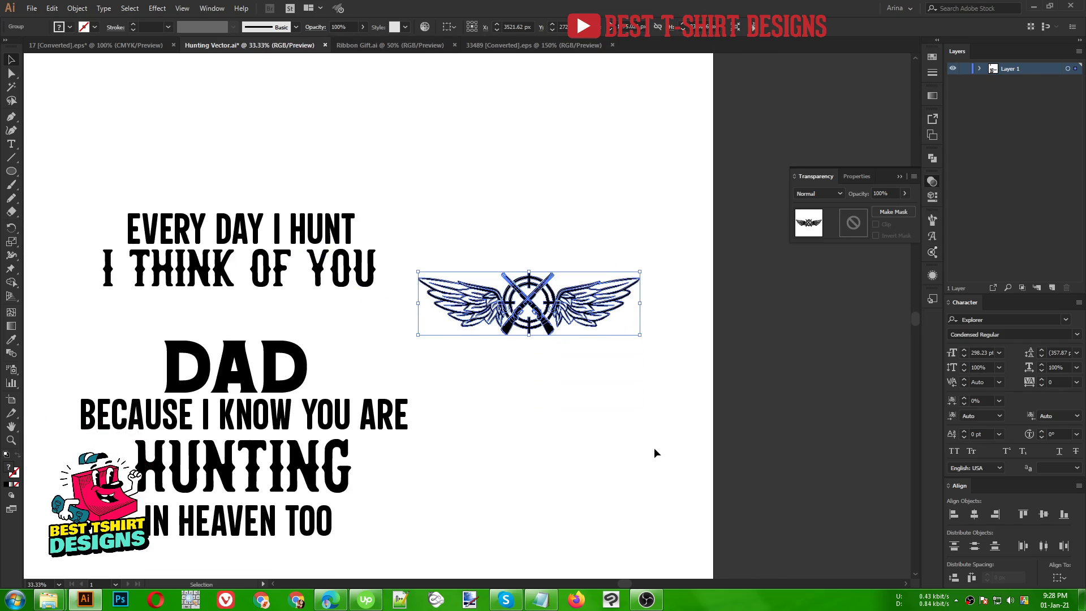
# - Move the word DAD out of the quote to just below the emblem and convert it to outlines
pyautogui.moveTo(280, 384); pyautogui.dragTo(578, 386)
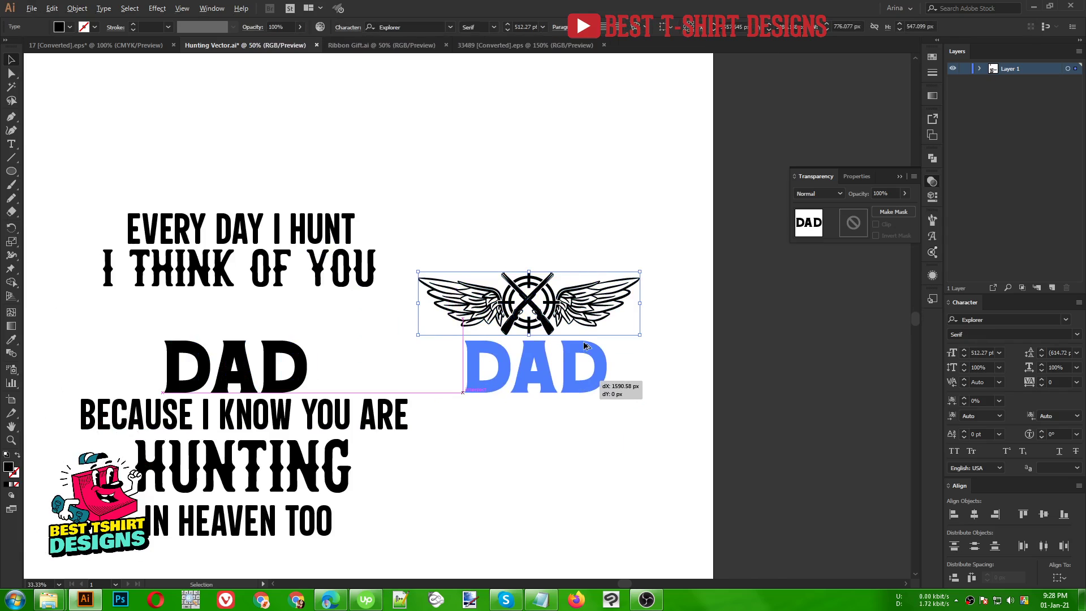
pyautogui.scroll(1, 578, 348)
pyautogui.rightClick(570, 360)
pyautogui.click(616, 438)
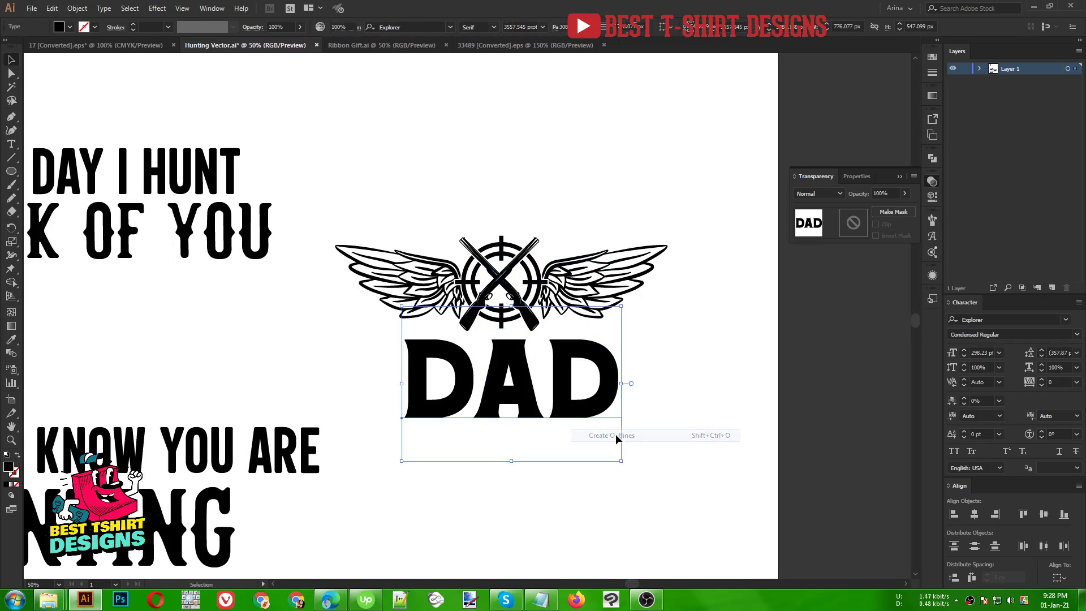
# - Enlarge the outlined DAD proportionally, keeping it centred below the emblem and somewhat narrower than the wingspan
pyautogui.moveTo(618, 378); pyautogui.dragTo(667, 378)
pyautogui.moveTo(404, 380); pyautogui.dragTo(336, 378)
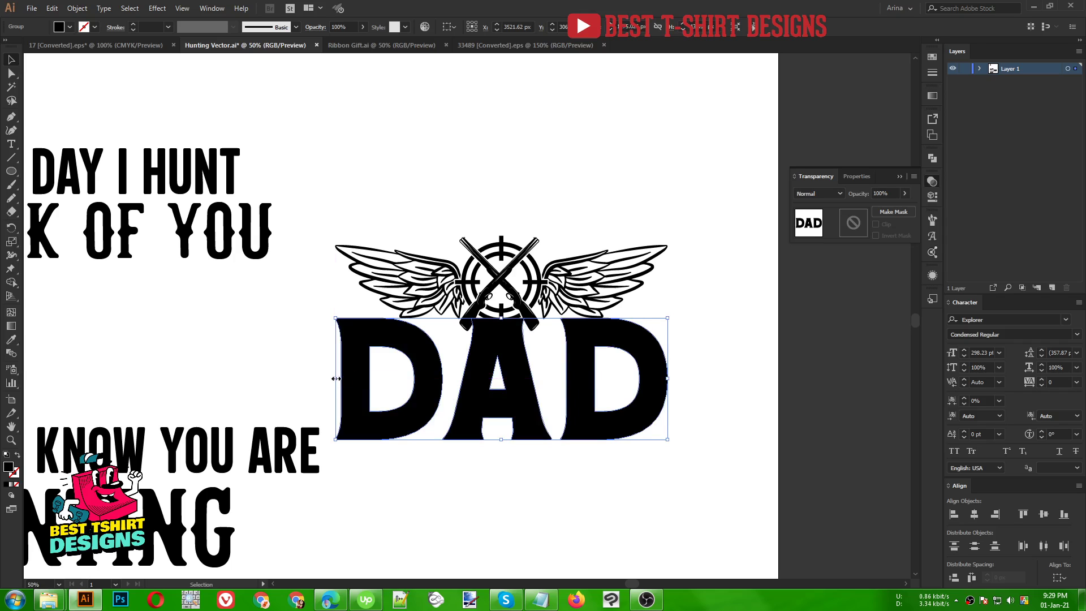
pyautogui.moveTo(667, 378); pyautogui.dragTo(622, 378)
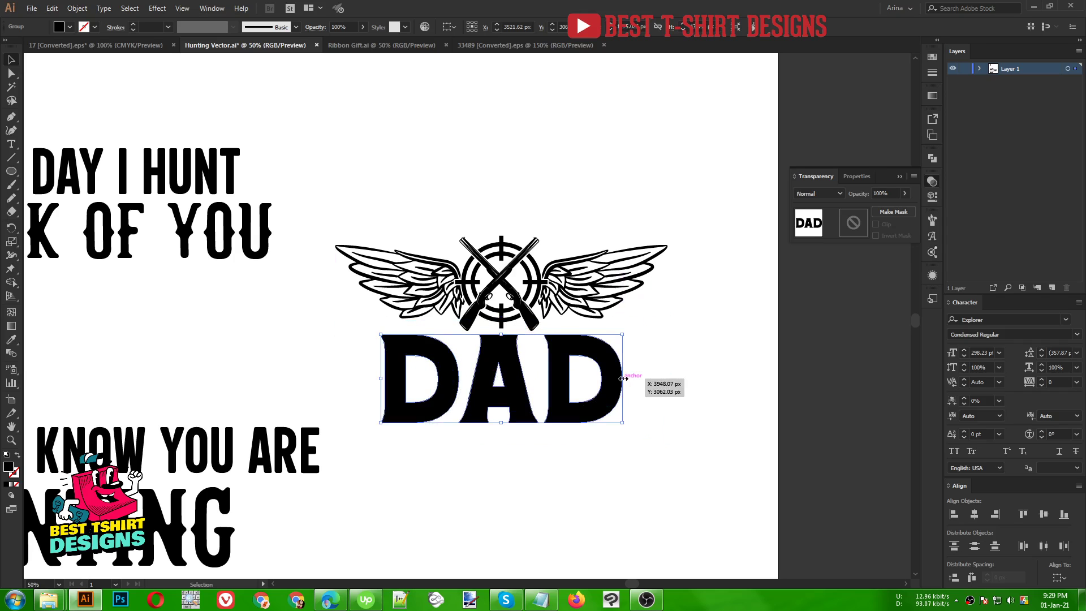
# - Nudge DAD upward until its top edge slightly overlaps the rifle stocks
pyautogui.press('Up')
pyautogui.press('Up')
pyautogui.press('Up')
pyautogui.press('Up')
pyautogui.press('Up')
pyautogui.press('Up')
pyautogui.press('Up')
pyautogui.press('Up')
pyautogui.press('Up')
pyautogui.press('Up')
pyautogui.press('Up')
pyautogui.press('Up')
pyautogui.press('Up')
pyautogui.press('Up')
pyautogui.press('Up')
pyautogui.press('Up')
pyautogui.press('Up')
pyautogui.press('Up')
pyautogui.press('Up')
pyautogui.press('Up')
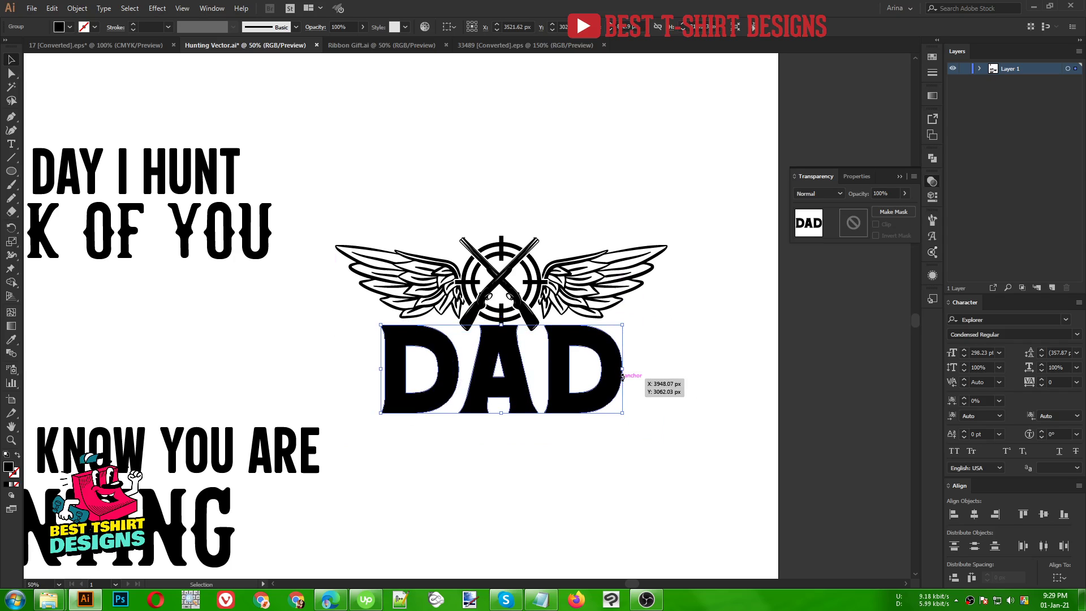
# - Nudge the emblem down and slightly to the left so the rifles and crosshair overlap the top of DAD
pyautogui.click(453, 252)
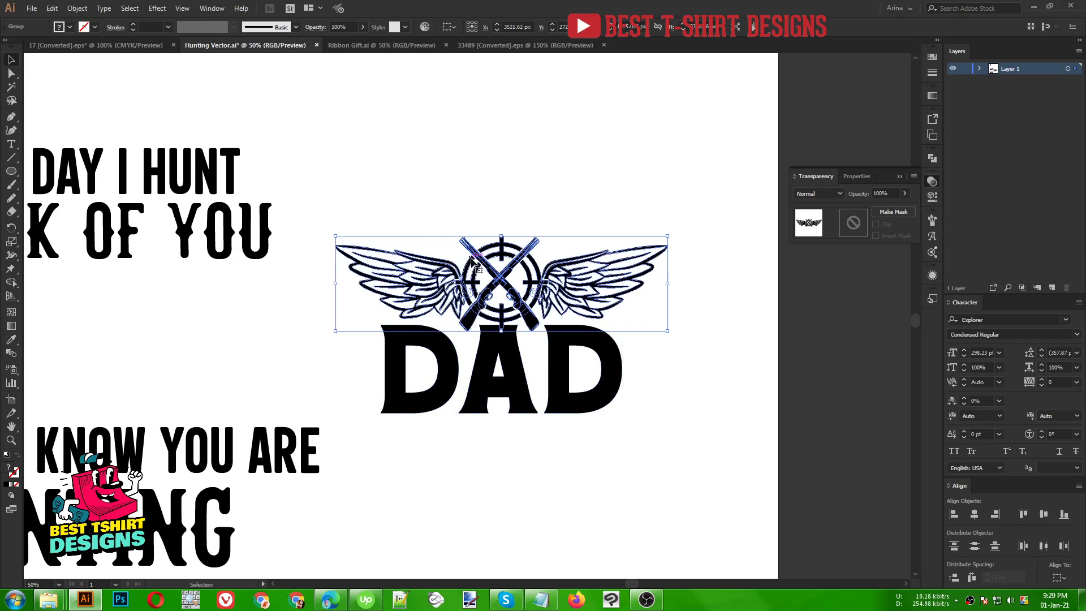
pyautogui.moveTo(425, 181); pyautogui.dragTo(583, 433)
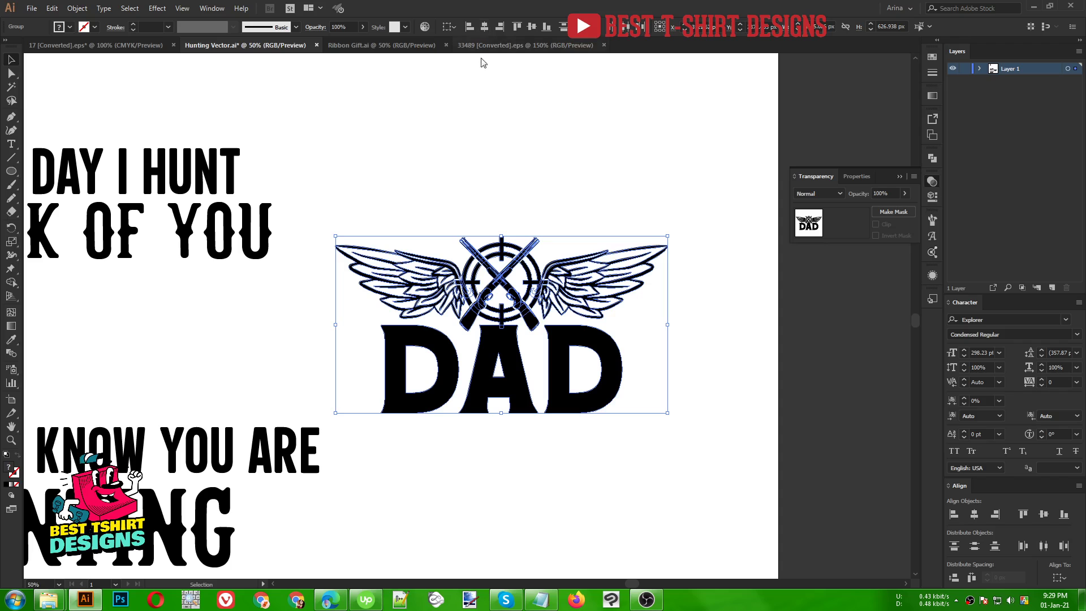
pyautogui.click(460, 179)
pyautogui.scroll(1, 558, 280)
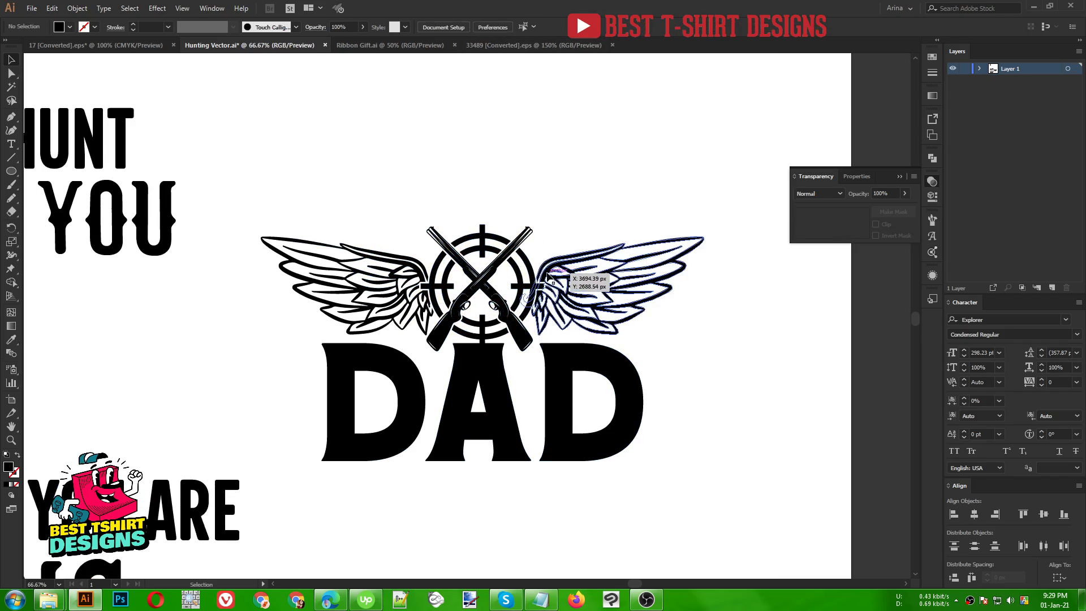
pyautogui.click(553, 275)
pyautogui.press('Down')
pyautogui.press('Down')
pyautogui.press('Down')
pyautogui.press('Down')
pyautogui.press('Down')
pyautogui.press('Down')
pyautogui.press('Down')
pyautogui.press('Down')
pyautogui.press('Down')
pyautogui.press('Down')
pyautogui.press('Down')
pyautogui.press('Down')
pyautogui.press('Down')
pyautogui.press('Down')
pyautogui.press('Down')
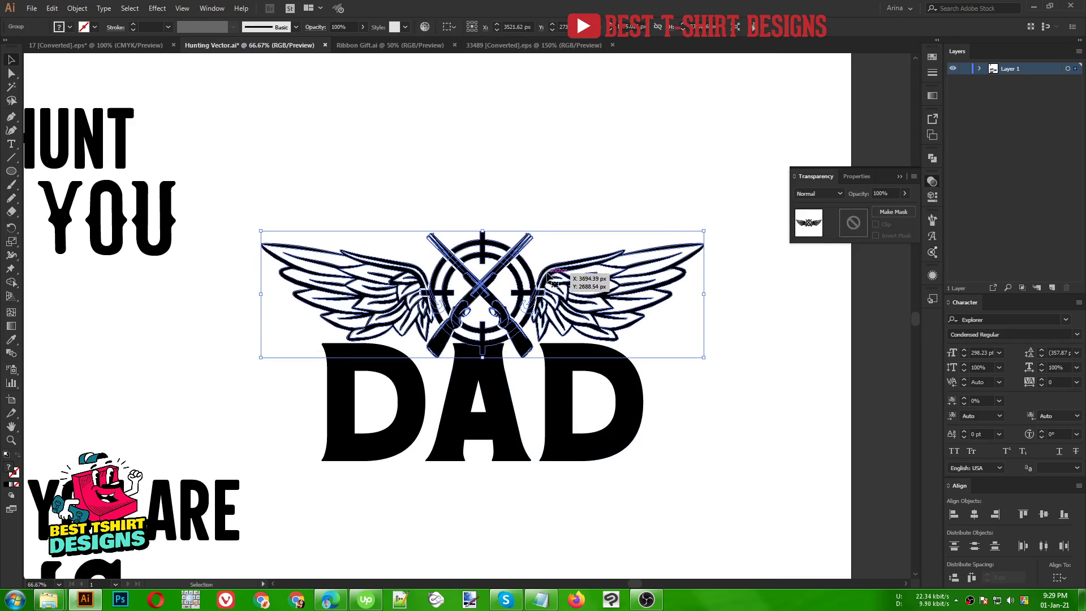
pyautogui.press('Left')
pyautogui.press('Left')
pyautogui.press('Left')
pyautogui.press('Left')
pyautogui.press('Left')
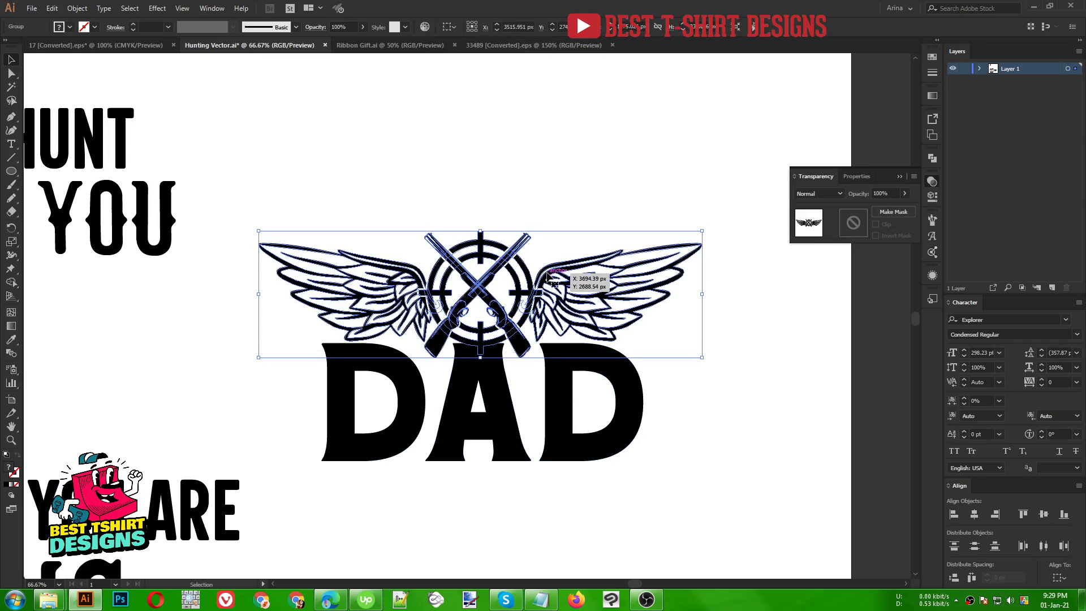
# - Offset the emblem's paths by 4 px with round joins and take the resulting outline off the artwork for use as a mask
pyautogui.click(80, 10)
pyautogui.moveTo(113, 266)
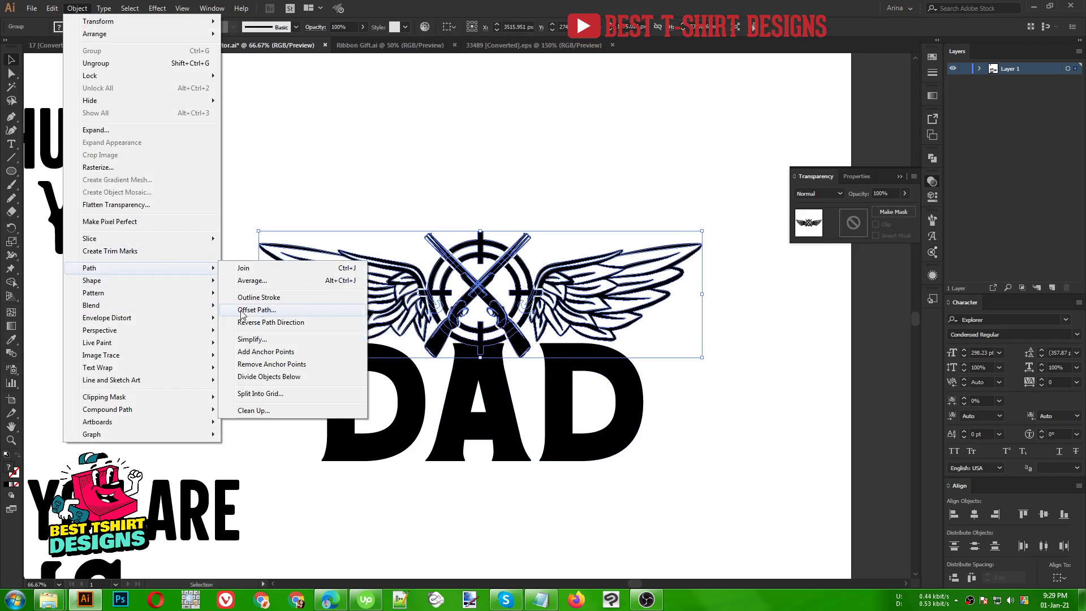
pyautogui.click(256, 310)
pyautogui.click(700, 161)
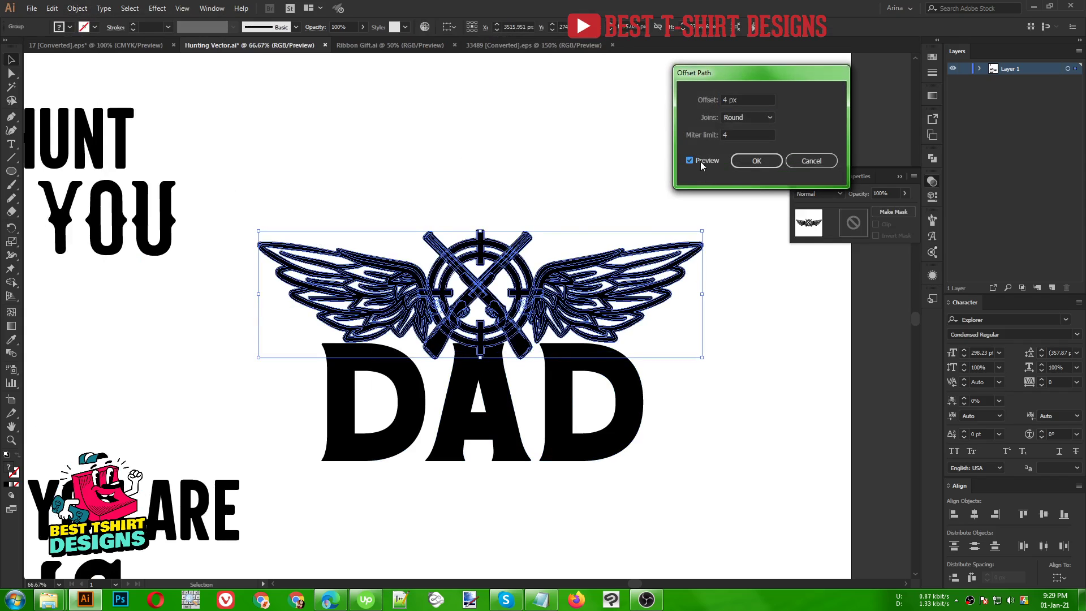
pyautogui.click(755, 160)
pyautogui.click(751, 159)
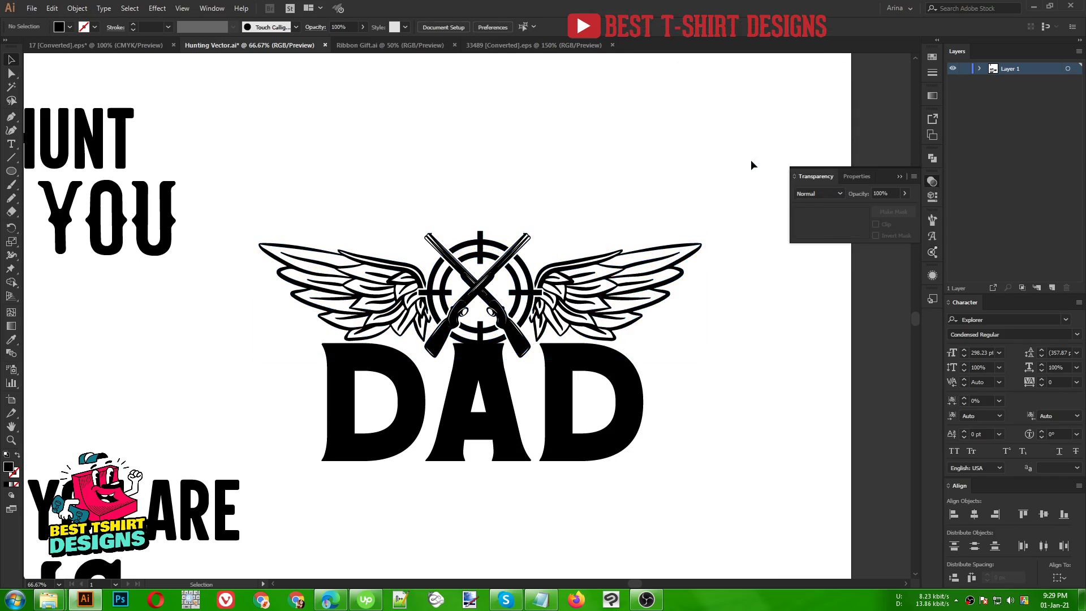
# - Add a non-clipping opacity mask to DAD and paste the emblem outline in place inside it, returning to the artwork
pyautogui.click(587, 358)
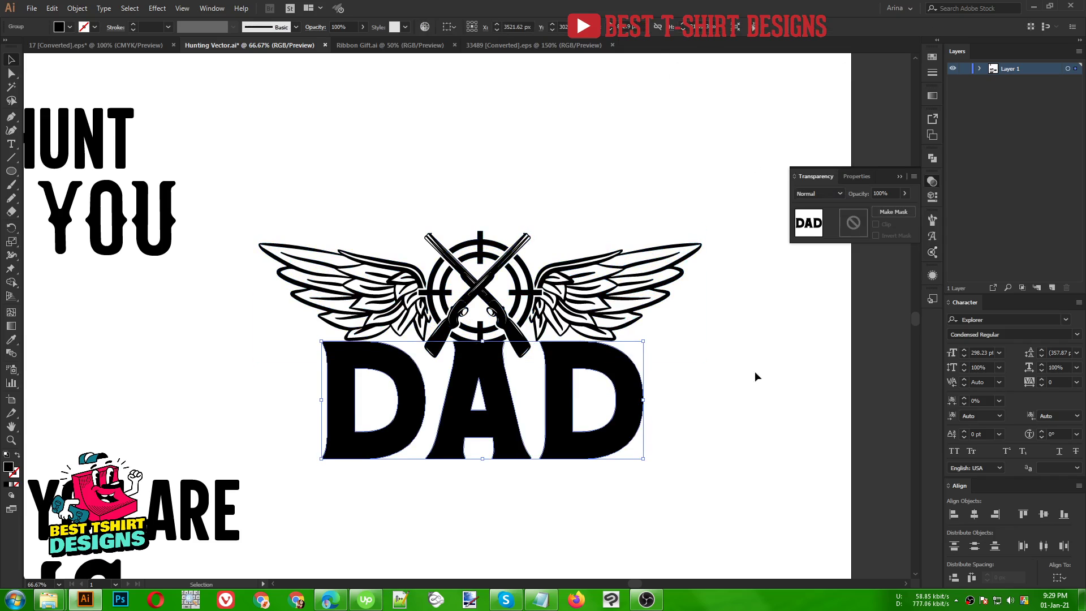
pyautogui.click(856, 224)
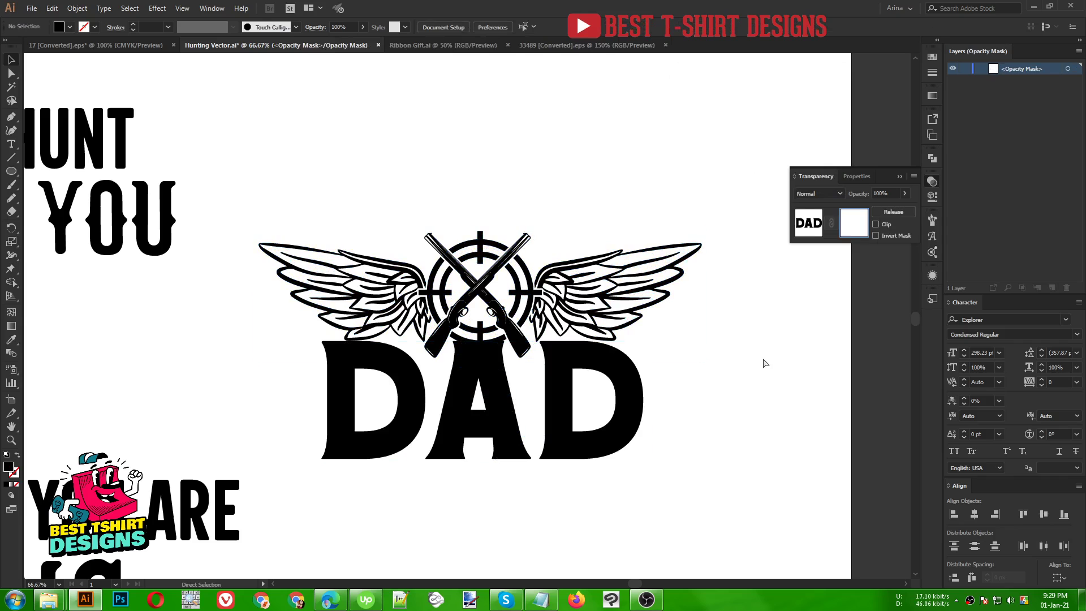
pyautogui.hotkey('ctrl', 'f')
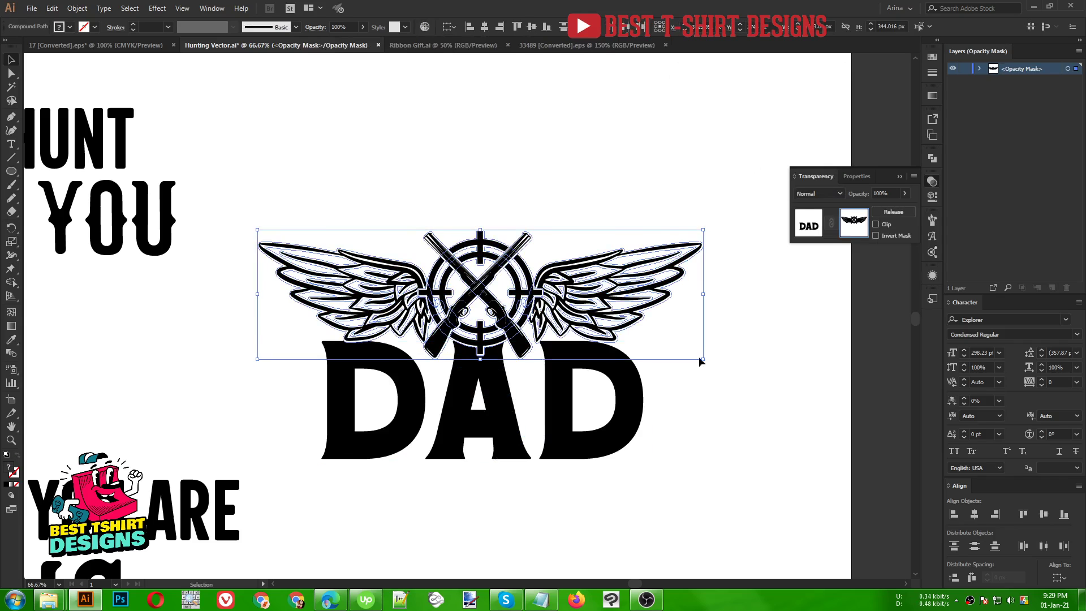
pyautogui.keyDown('alt'); pyautogui.scroll(1, 475, 349); pyautogui.keyUp('alt')
pyautogui.keyDown('alt'); pyautogui.scroll(1, 470, 348); pyautogui.keyUp('alt')
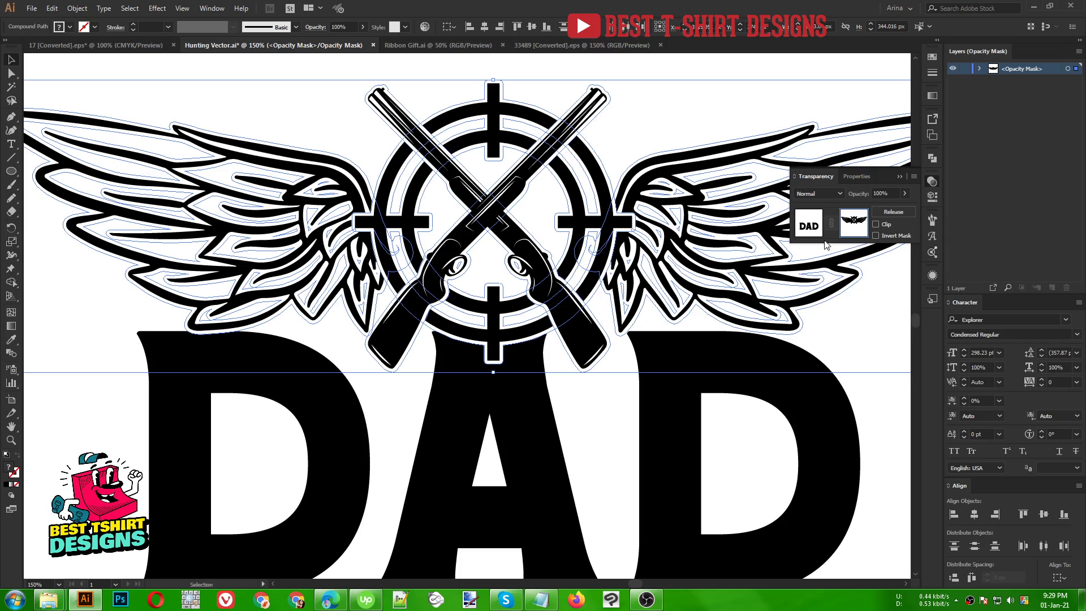
pyautogui.click(809, 226)
# - Isolate the DAD group, shift the letter A slightly right to centre it under the crosshair, and leave isolation
pyautogui.doubleClick(531, 441)
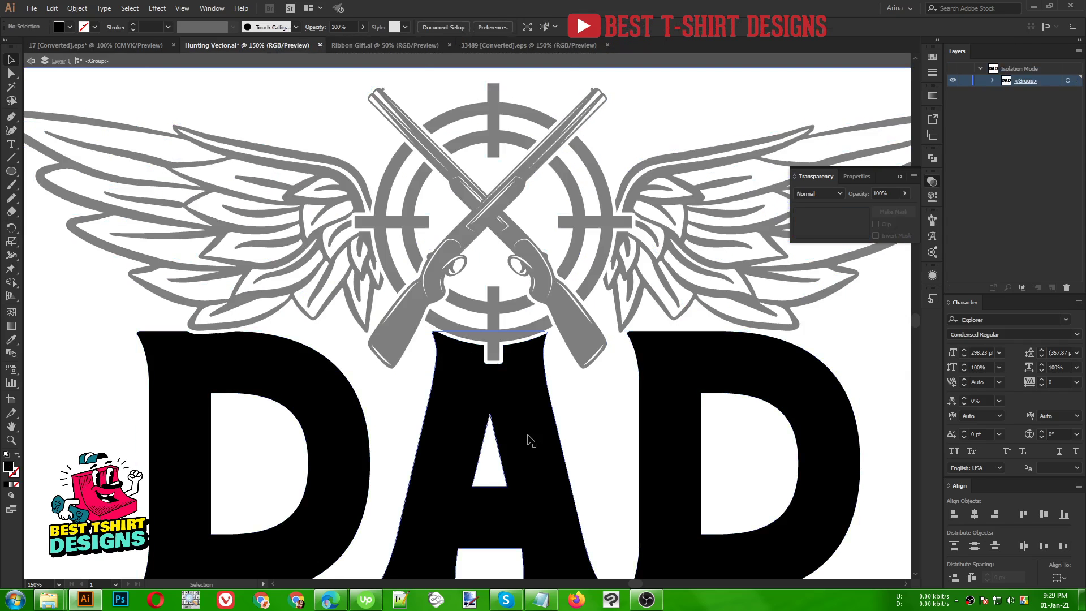
pyautogui.keyDown('alt'); pyautogui.scroll(1, 531, 442); pyautogui.keyUp('alt')
pyautogui.click(531, 441)
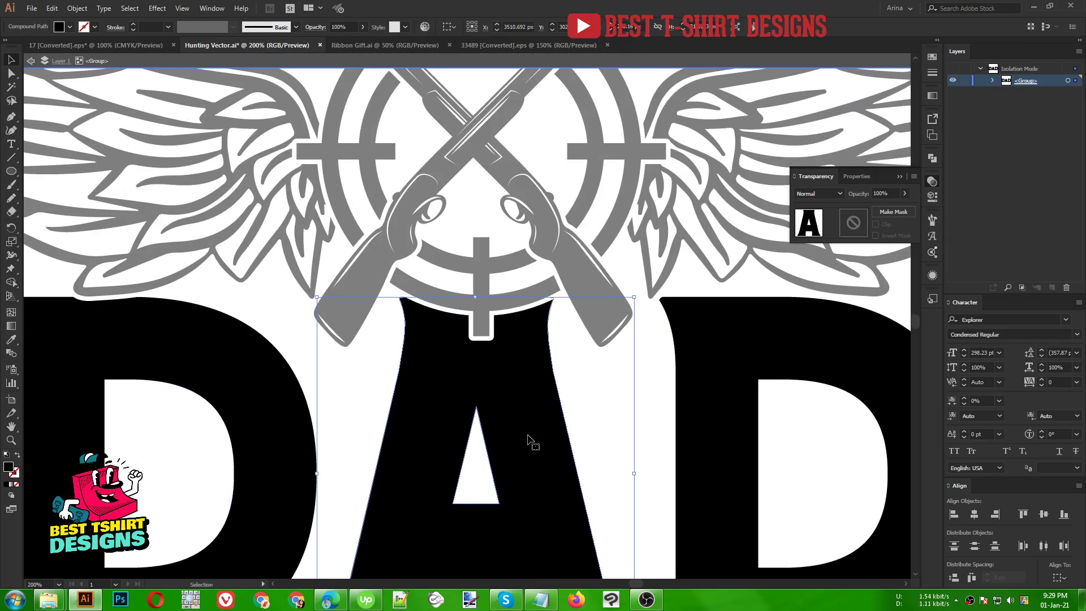
pyautogui.press('Right')
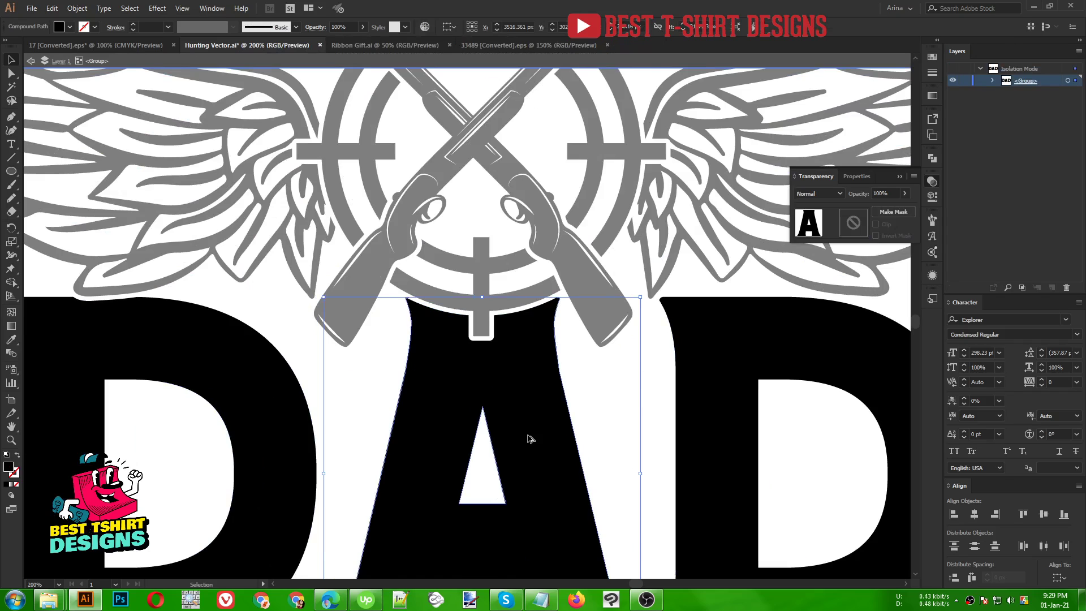
pyautogui.scroll(1, 531, 441)
pyautogui.moveTo(516, 393); pyautogui.dragTo(483, 383)
pyautogui.hotkey('ctrl', '0')
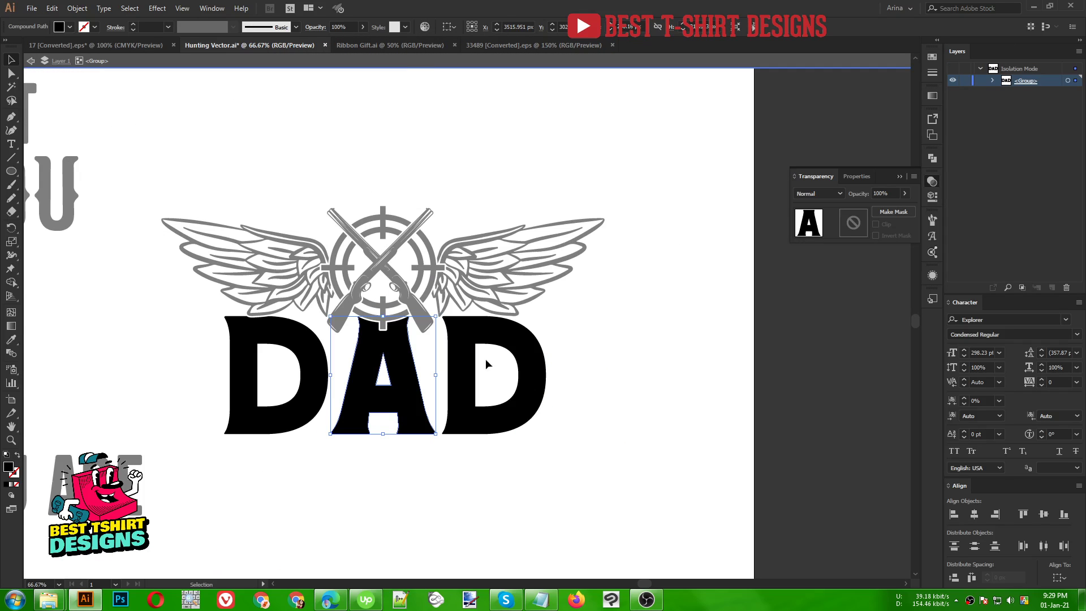
pyautogui.doubleClick(625, 351)
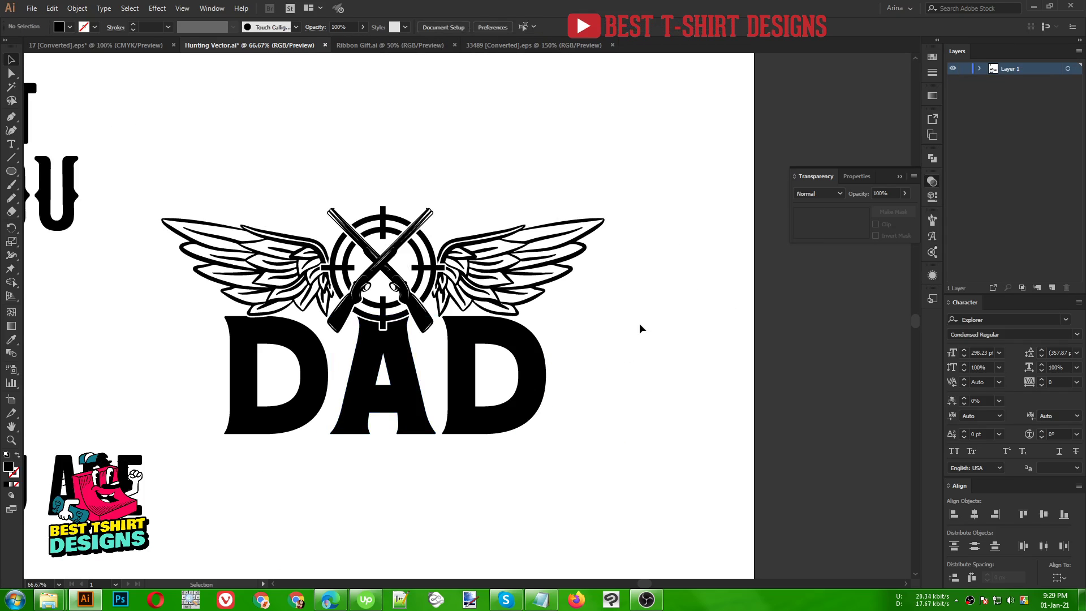
# - Group the winged emblem together with the word DAD
pyautogui.scroll(-2, 630, 324)
pyautogui.moveTo(431, 248); pyautogui.dragTo(598, 398)
pyautogui.press('a')
pyautogui.scroll(-1, 598, 397)
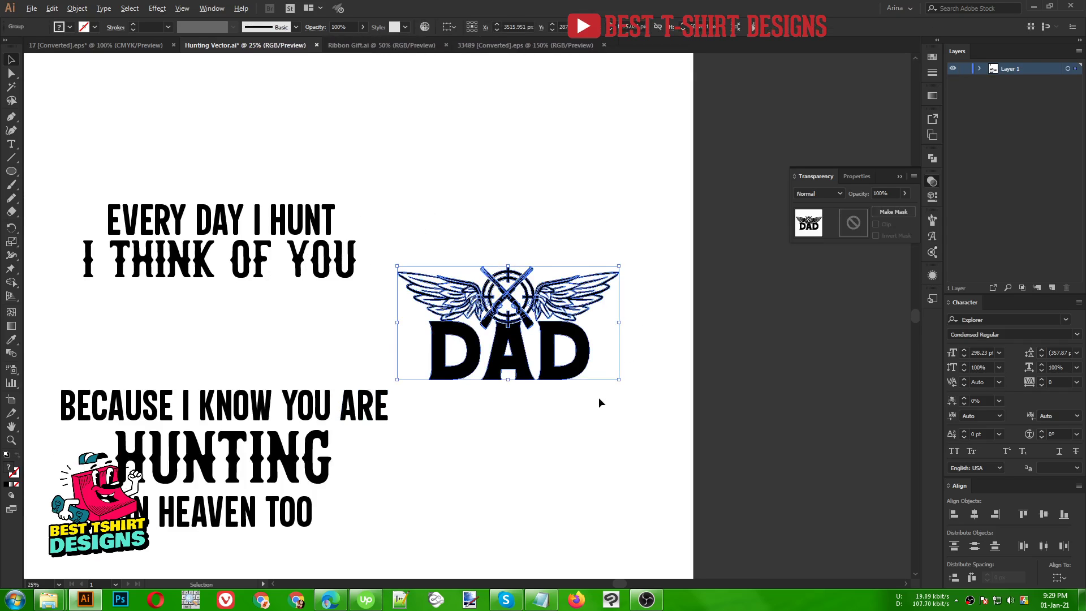
# - Place the grouped emblem and DAD in the gap between the quote lines, and move "EVERY DAY I HUNT" upward
pyautogui.moveTo(553, 365); pyautogui.dragTo(341, 369)
pyautogui.moveTo(308, 263); pyautogui.dragTo(309, 231)
pyautogui.scroll(1, 268, 334)
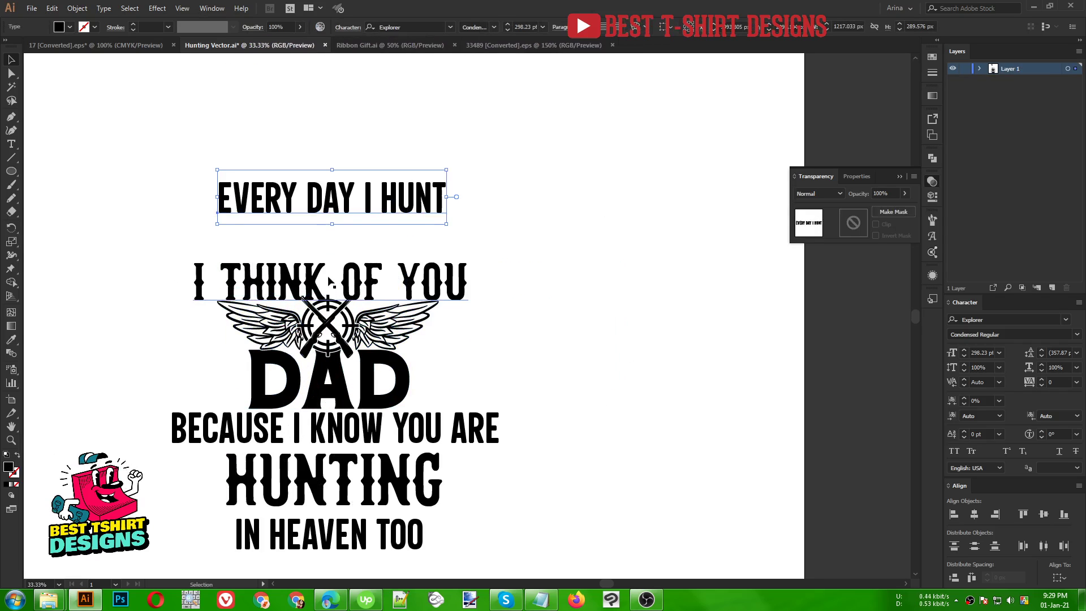
# - Apply an Arc Lower warp with a -20% horizontal bend to the "I THINK OF YOU" line
pyautogui.click(314, 294)
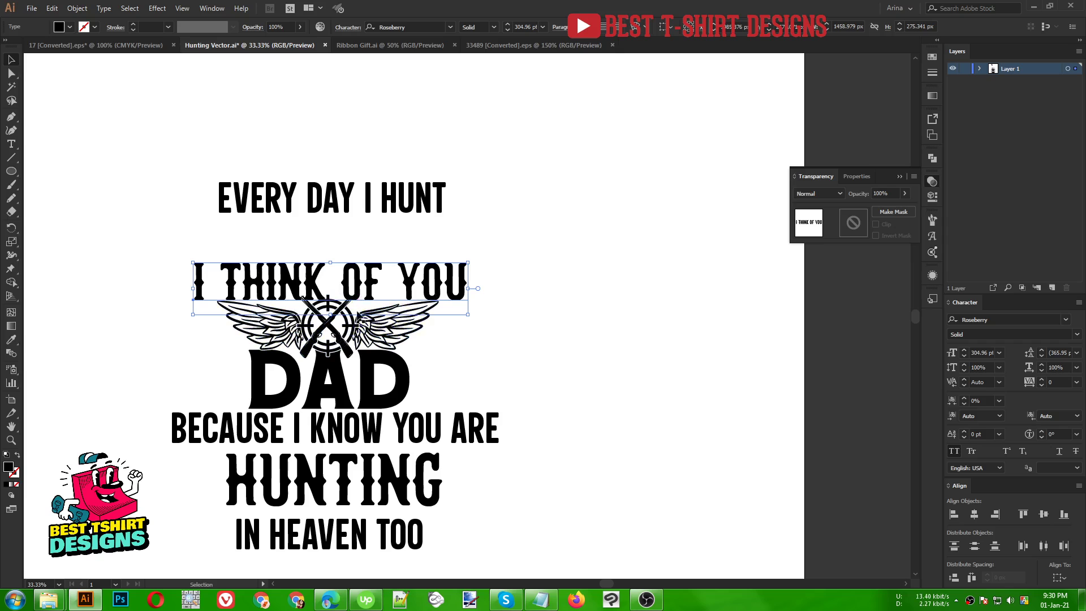
pyautogui.click(157, 8)
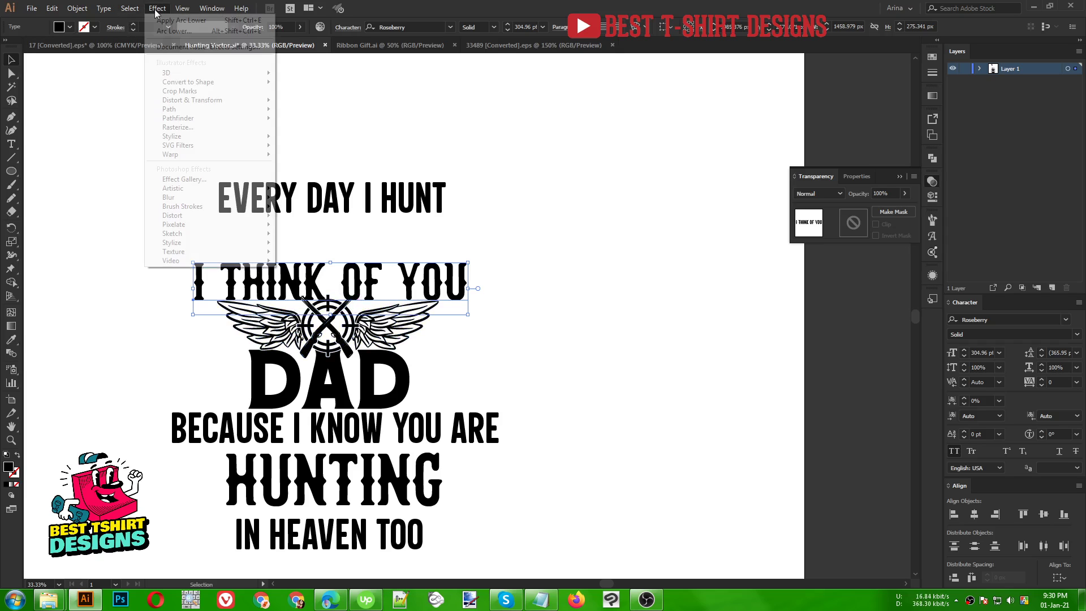
pyautogui.moveTo(187, 155)
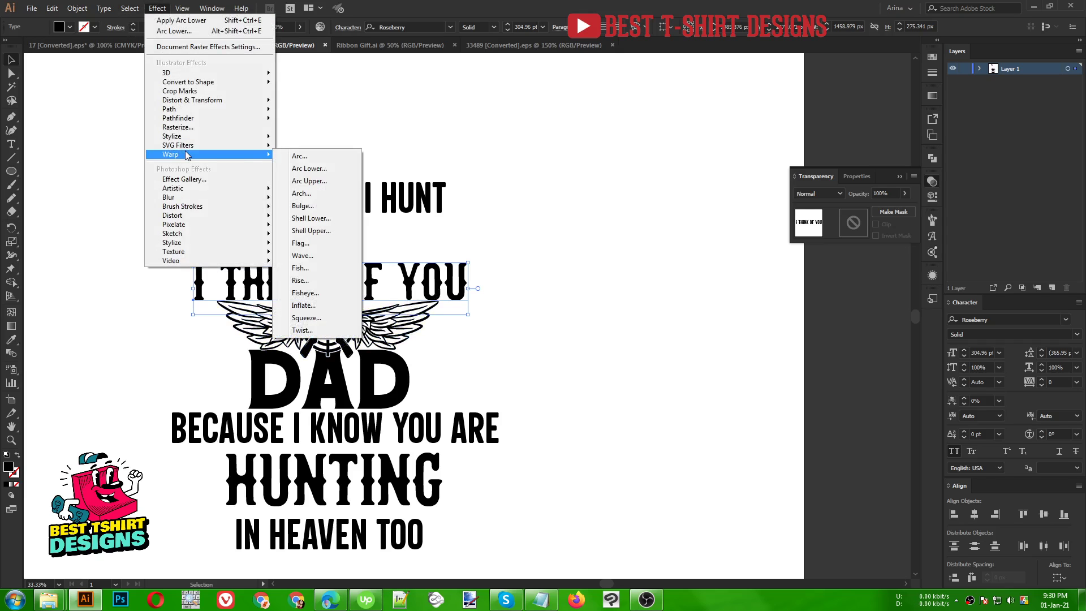
pyautogui.click(309, 169)
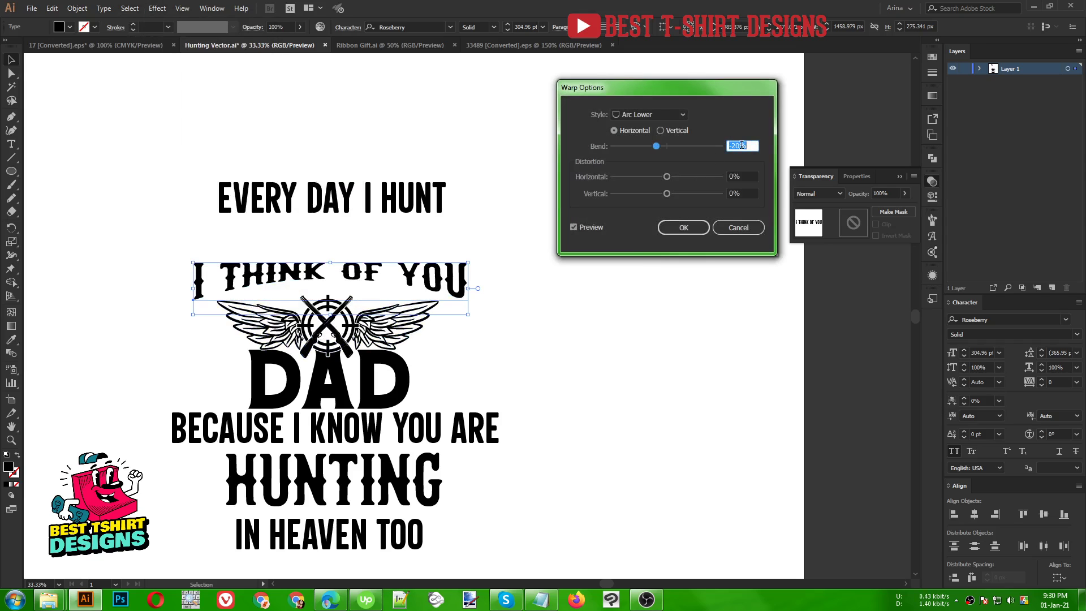
pyautogui.hotkey('shift', 'Down')
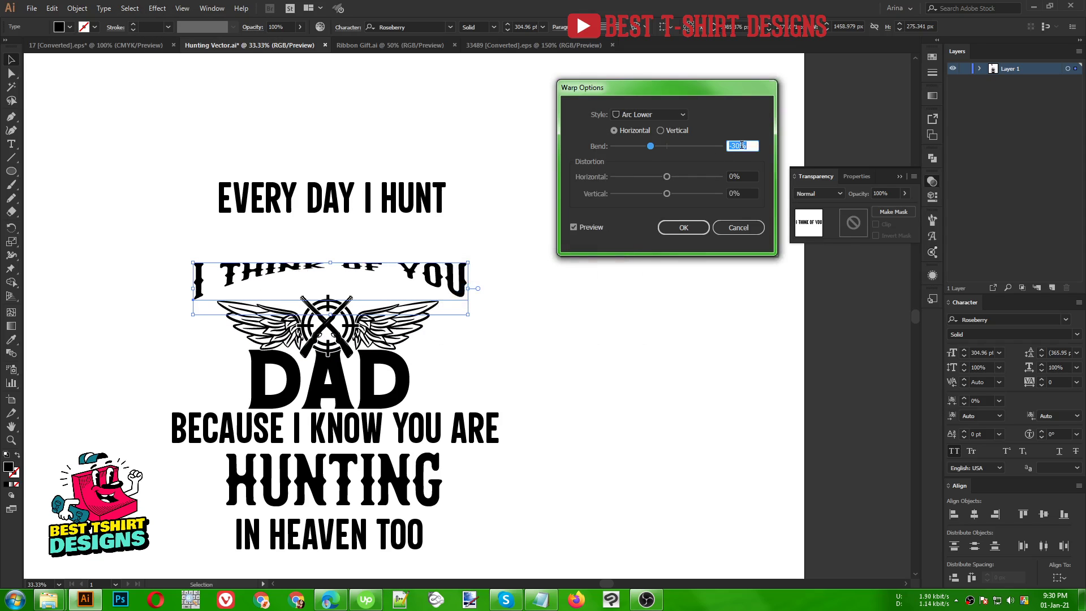
pyautogui.hotkey('shift', 'Up')
pyautogui.hotkey('shift', 'Up')
pyautogui.hotkey('shift', 'Down')
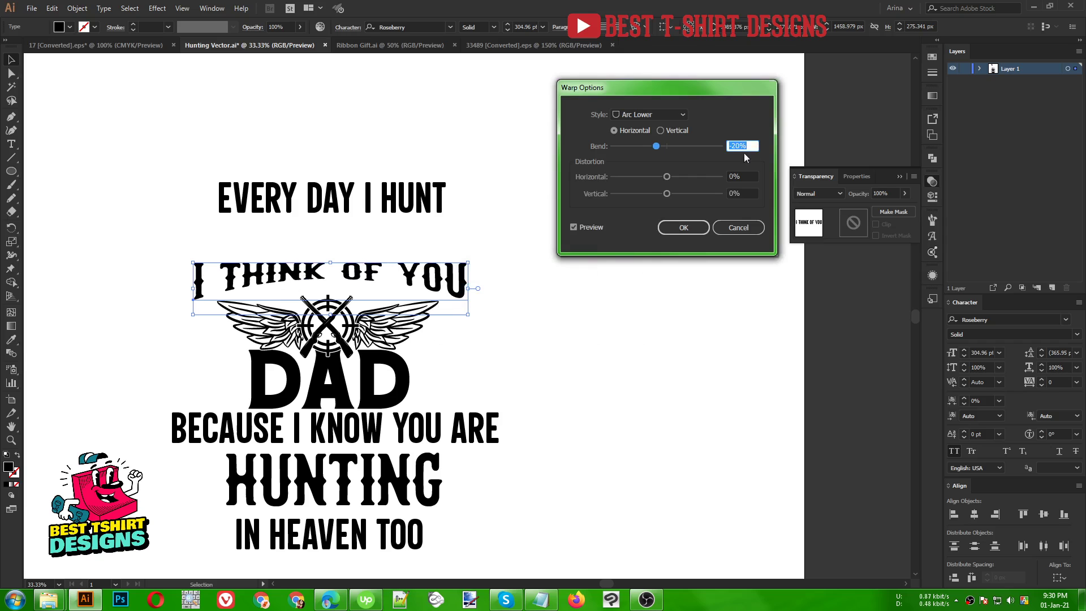
pyautogui.click(684, 227)
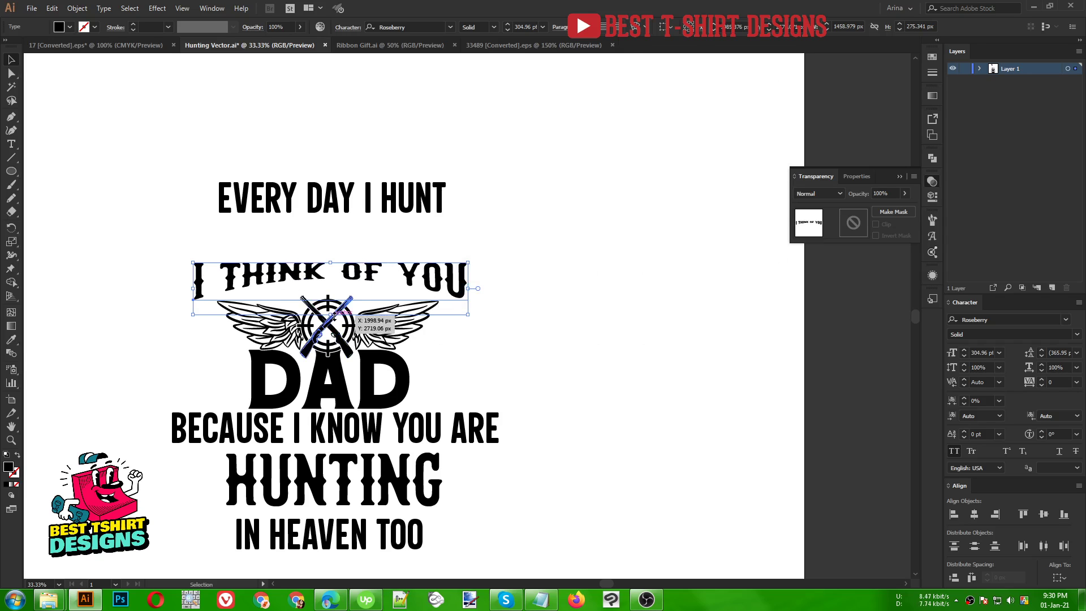
# - Stretch the warped "I THINK OF YOU" line taller so it reaches down around the wings, and nudge it slightly upward
pyautogui.hotkey('ctrl', 'z')
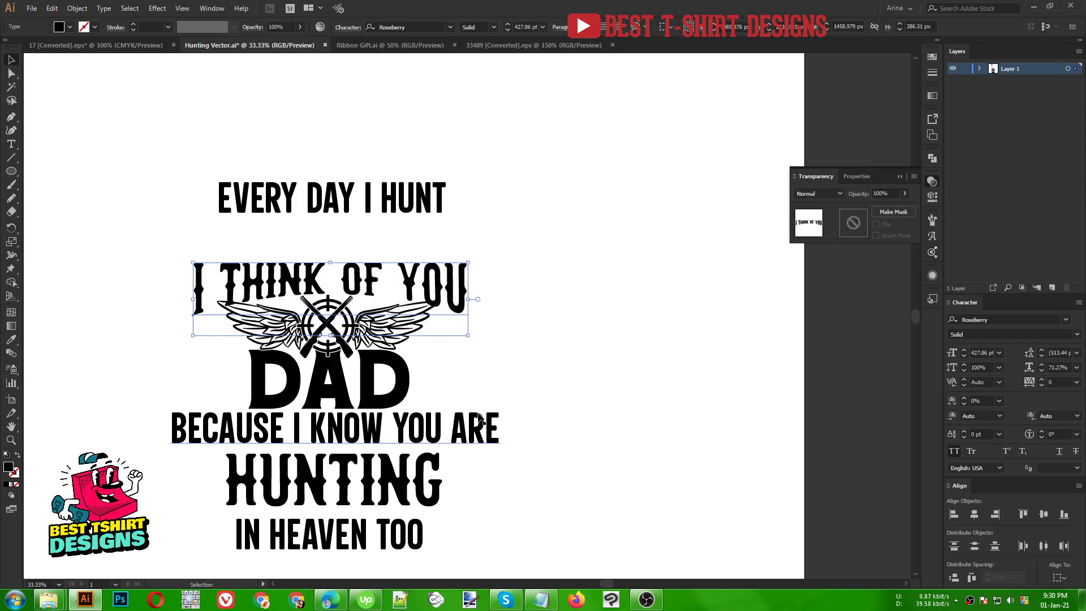
pyautogui.press('Up')
pyautogui.press('Up')
pyautogui.press('Up')
pyautogui.press('Up')
pyautogui.press('Up')
pyautogui.press('Up')
pyautogui.press('Up')
pyautogui.press('Up')
pyautogui.press('Up')
pyautogui.press('Up')
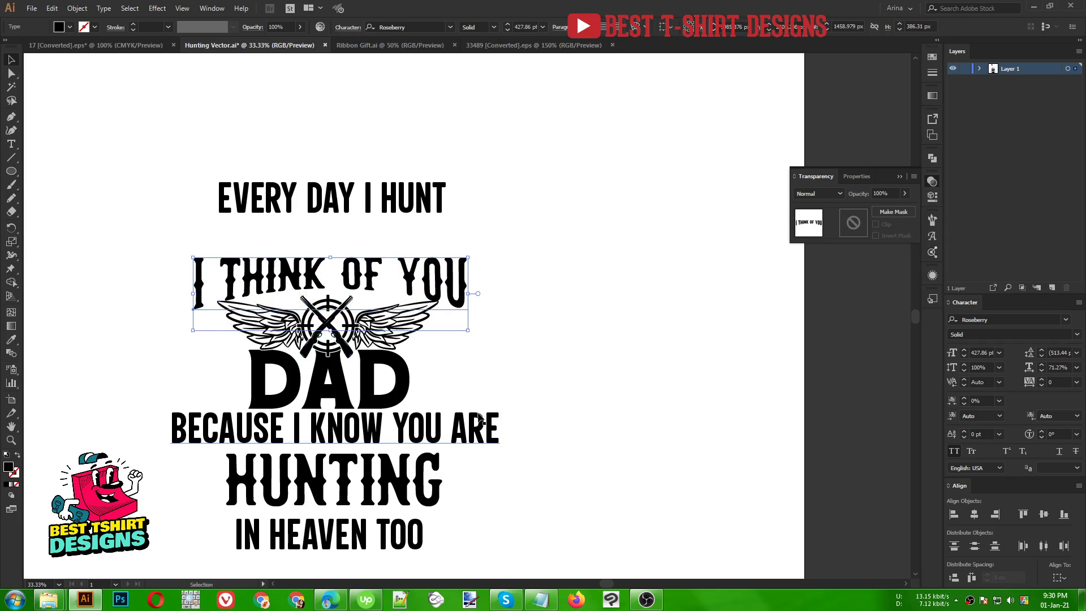
pyautogui.press('Down')
pyautogui.press('Down')
pyautogui.press('Down')
pyautogui.press('Down')
pyautogui.press('Down')
pyautogui.press('Down')
pyautogui.press('Down')
pyautogui.press('Down')
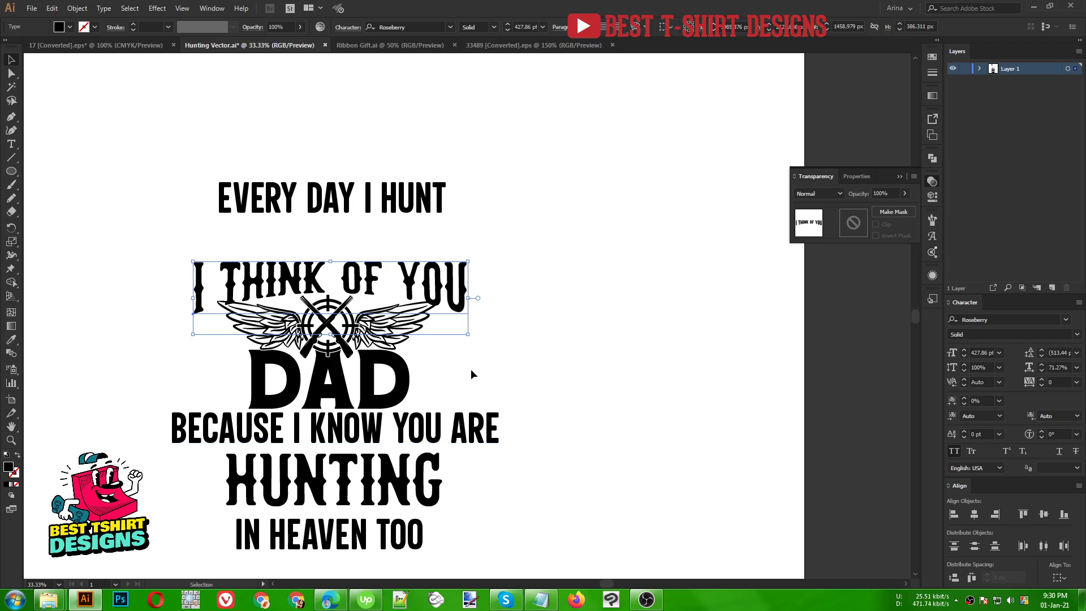
# - Convert "I THINK OF YOU" to outlines and expand its warp appearance into editable shapes
pyautogui.rightClick(408, 271)
pyautogui.click(442, 352)
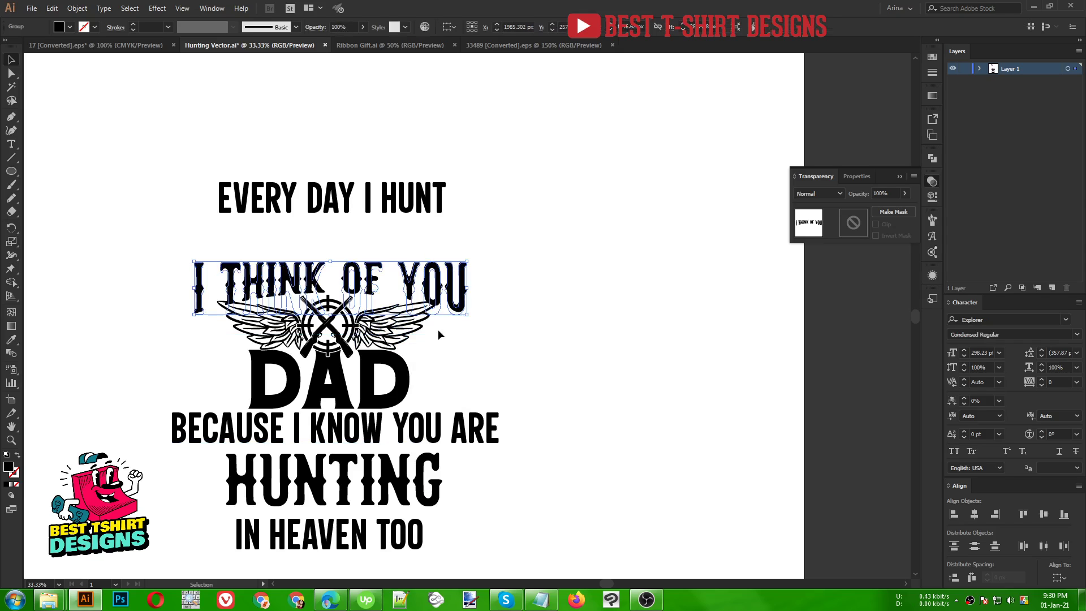
pyautogui.click(78, 9)
pyautogui.click(97, 138)
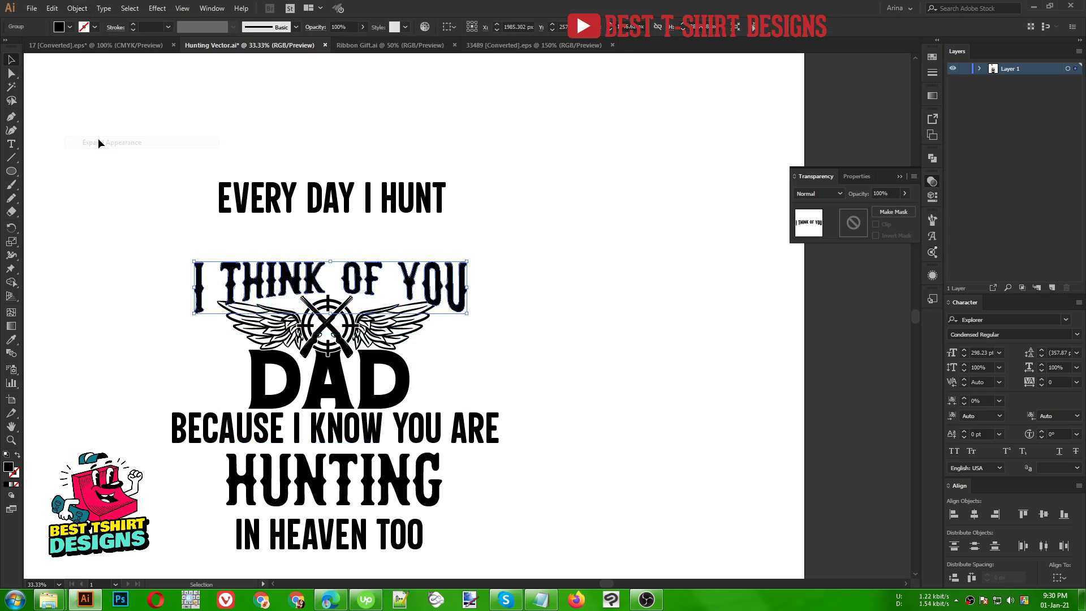
pyautogui.scroll(1, 328, 347)
pyautogui.click(494, 351)
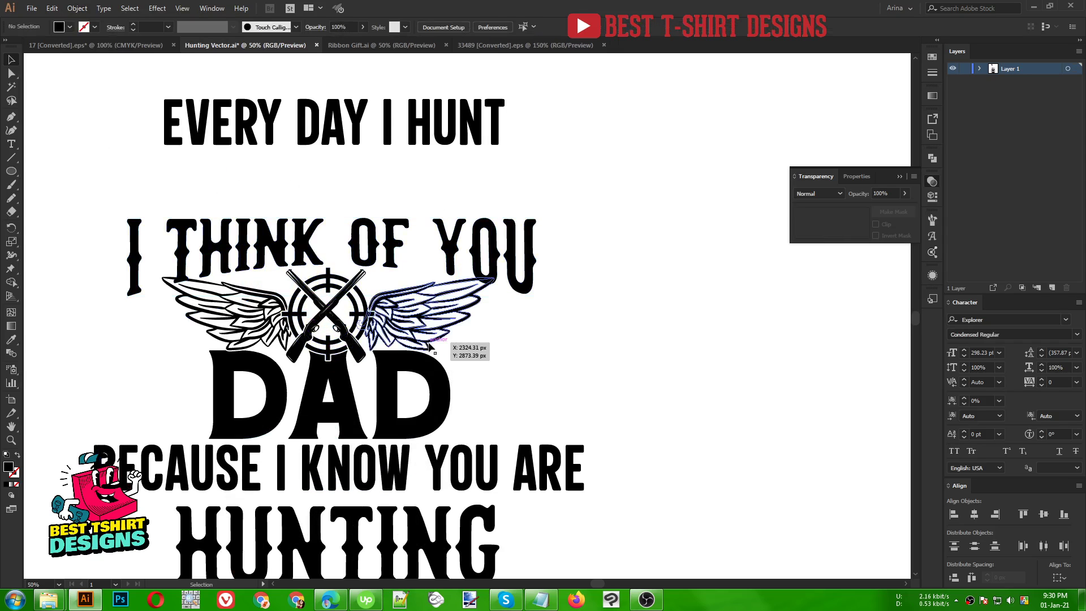
# - Align the winged DAD emblem and "I THINK OF YOU" to each other's horizontal centres
pyautogui.click(425, 342)
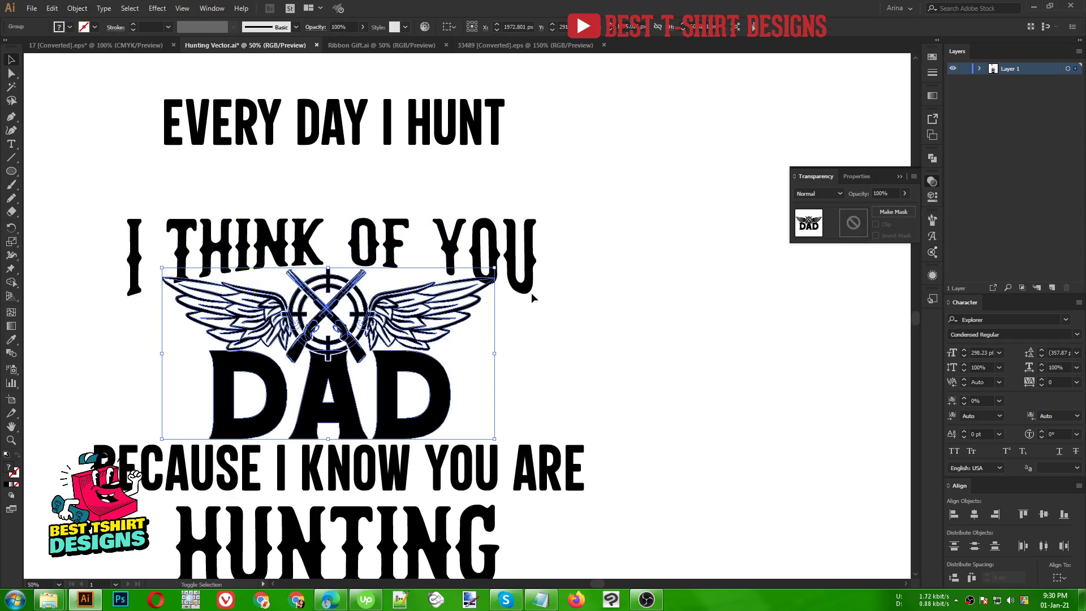
pyautogui.keyDown('shift'); pyautogui.click(526, 275); pyautogui.keyUp('shift')
pyautogui.click(489, 26)
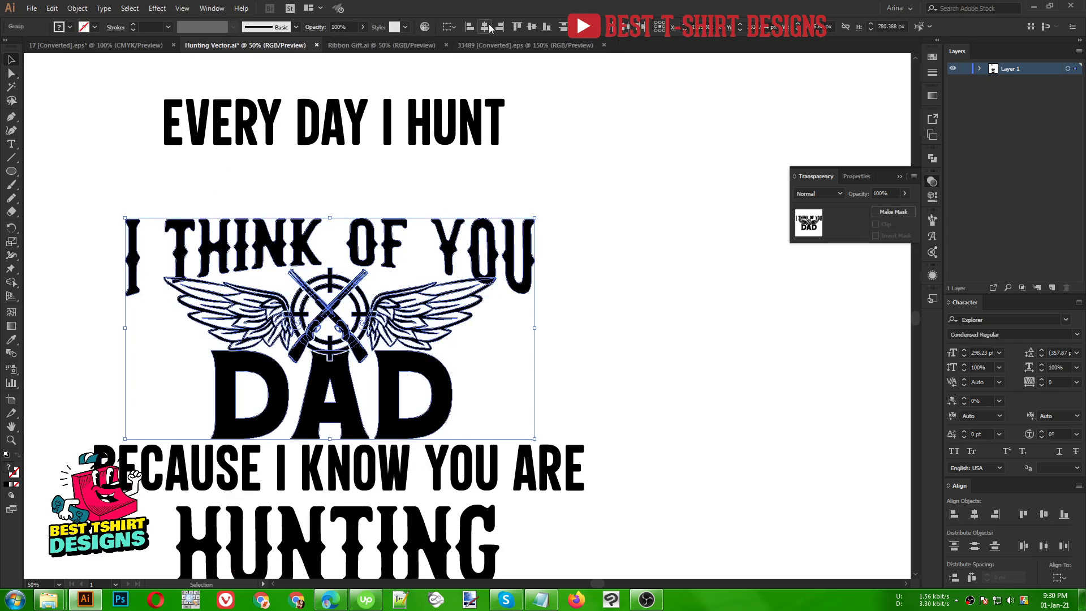
pyautogui.click(259, 186)
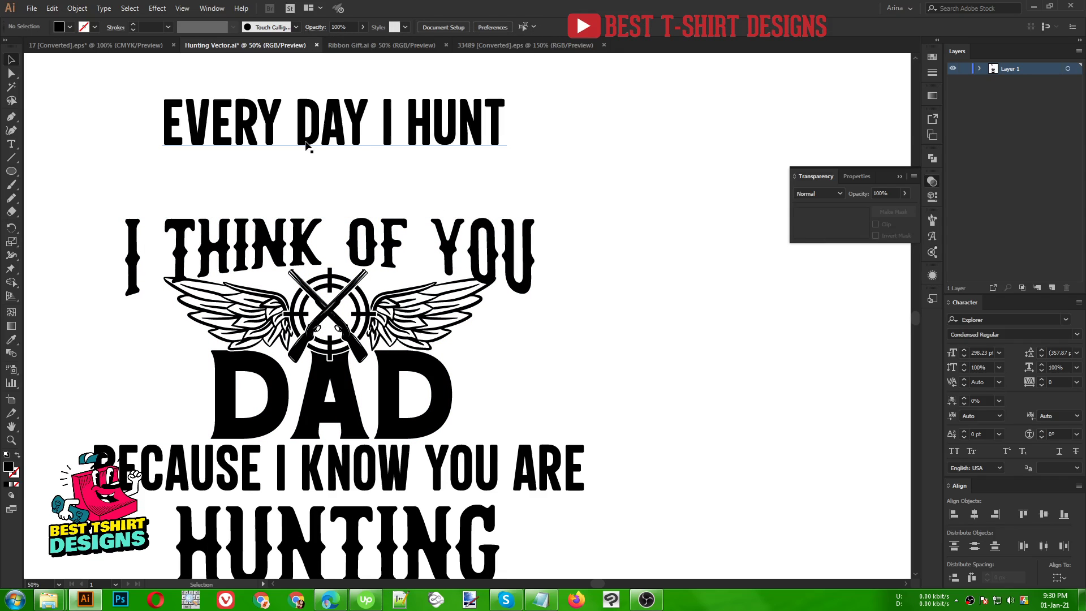
# - Move "EVERY DAY I HUNT" down to just above "I THINK OF YOU" and convert it to outlines
pyautogui.moveTo(304, 145); pyautogui.dragTo(305, 193)
pyautogui.rightClick(304, 193)
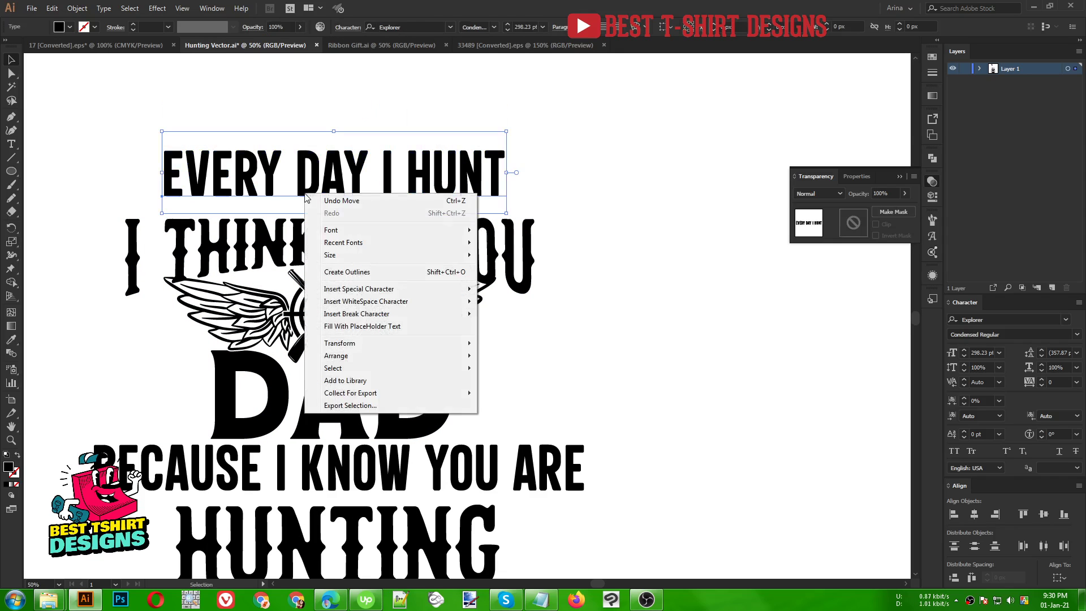
pyautogui.click(341, 272)
# - Convert the three lower lines, "BECAUSE I KNOW YOU ARE", "HUNTING" and "IN HEAVEN TOO", to outlines
pyautogui.scroll(-4, 542, 424)
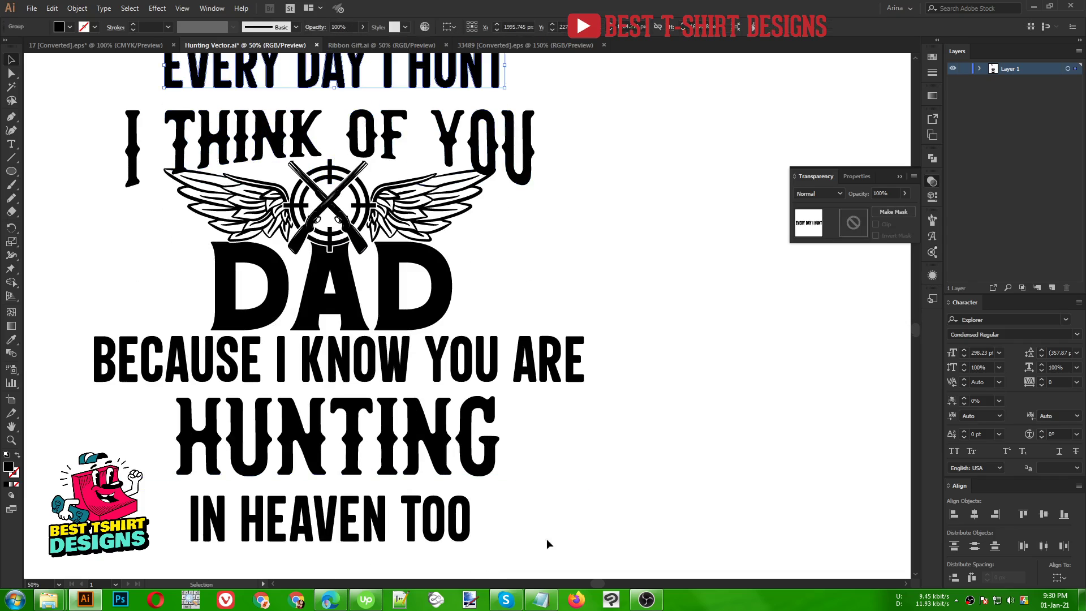
pyautogui.rightClick(323, 370)
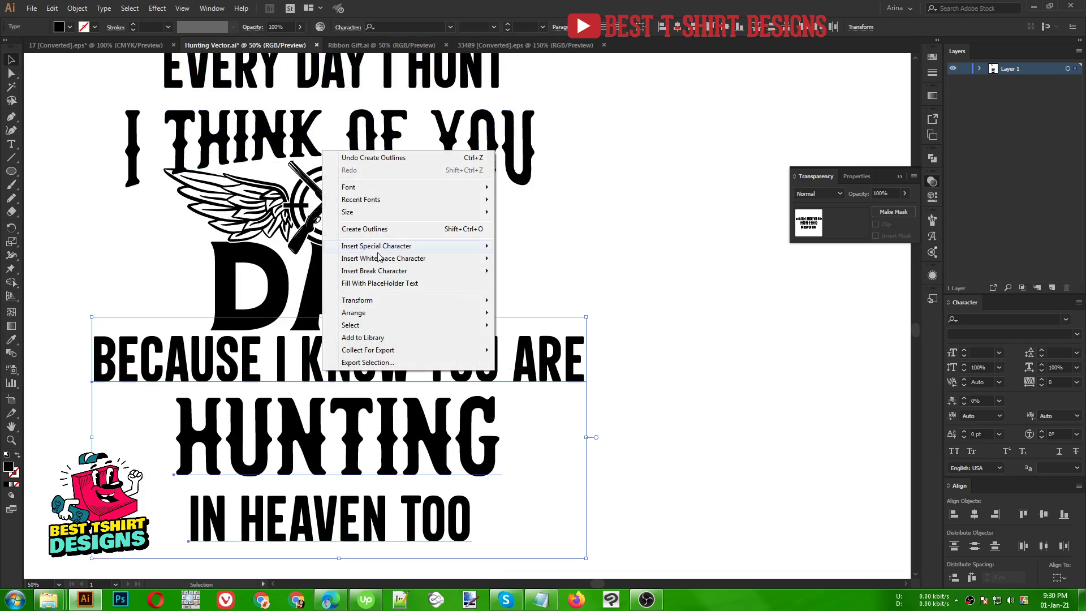
pyautogui.click(364, 229)
pyautogui.scroll(2, 511, 264)
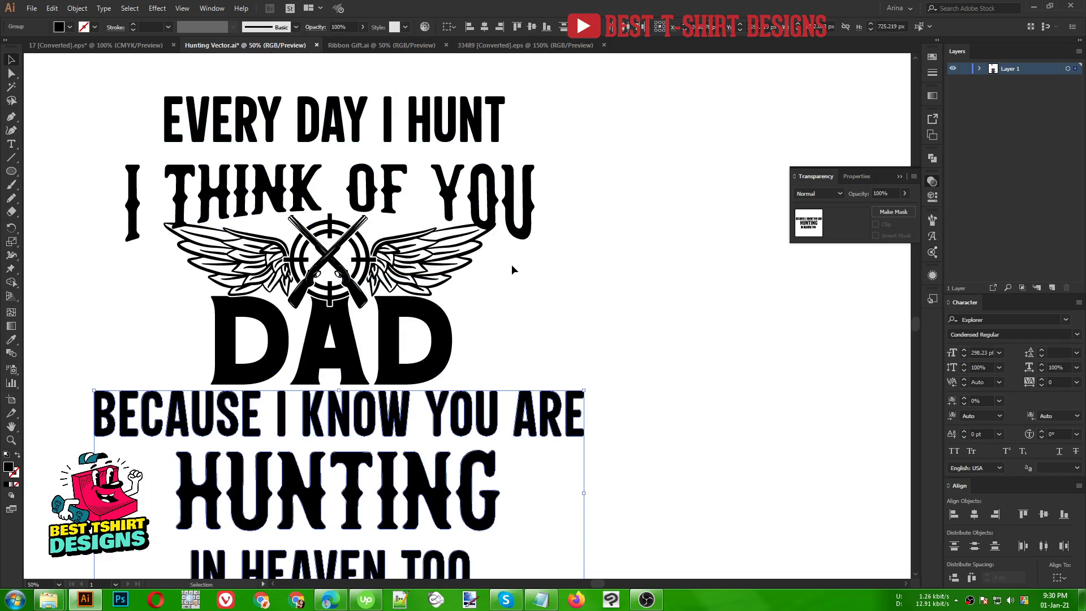
pyautogui.click(602, 330)
# - Show the rulers and place vertical guides at both outer edges of "I THINK OF YOU"
pyautogui.hotkey('ctrl', 'r')
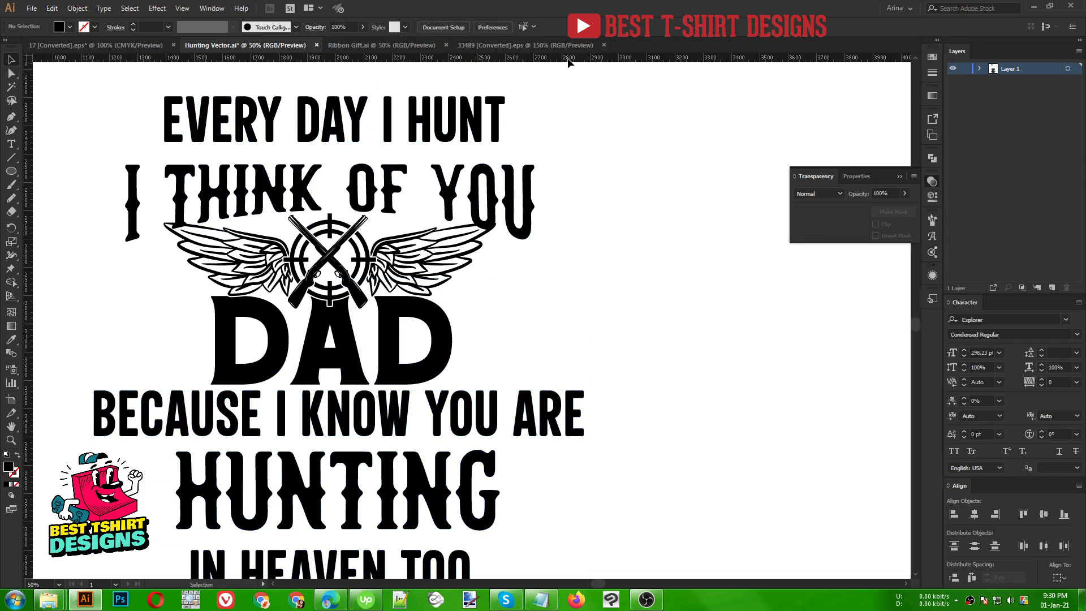
pyautogui.moveTo(569, 62); pyautogui.dragTo(535, 218)
pyautogui.press('alt')
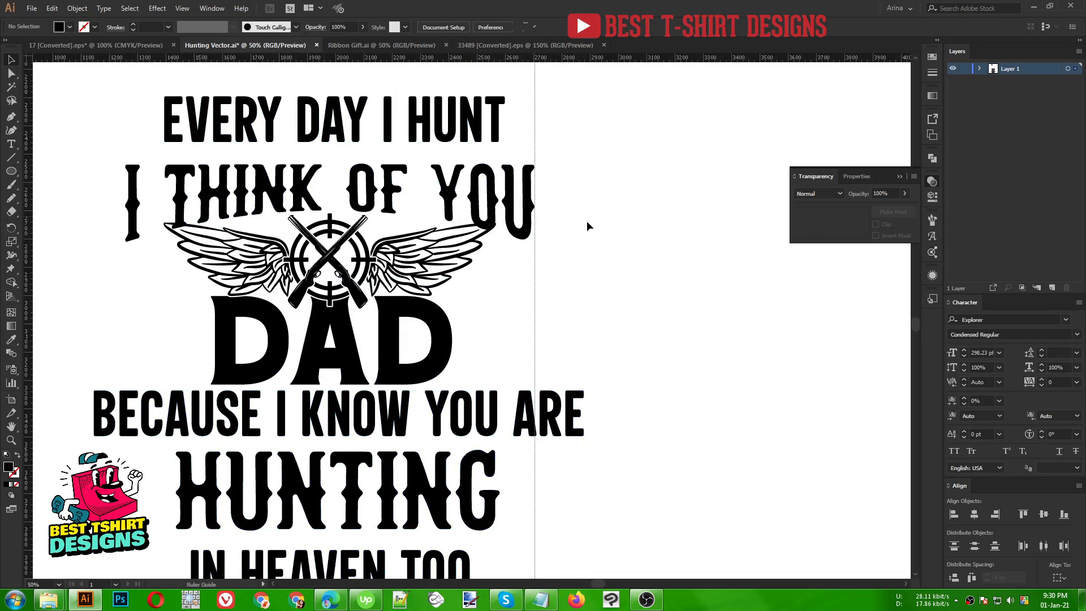
pyautogui.moveTo(535, 301); pyautogui.dragTo(128, 310)
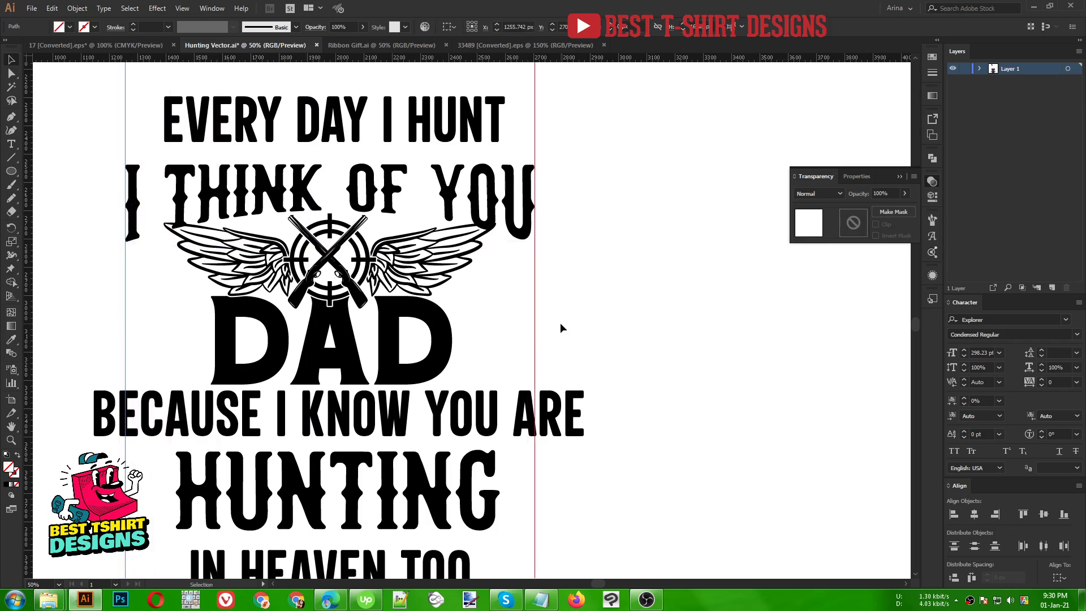
# - Scale "EVERY DAY I HUNT" down slightly about its centre and nudge it down closer to "I THINK OF YOU"
pyautogui.scroll(2, 501, 236)
pyautogui.click(489, 192)
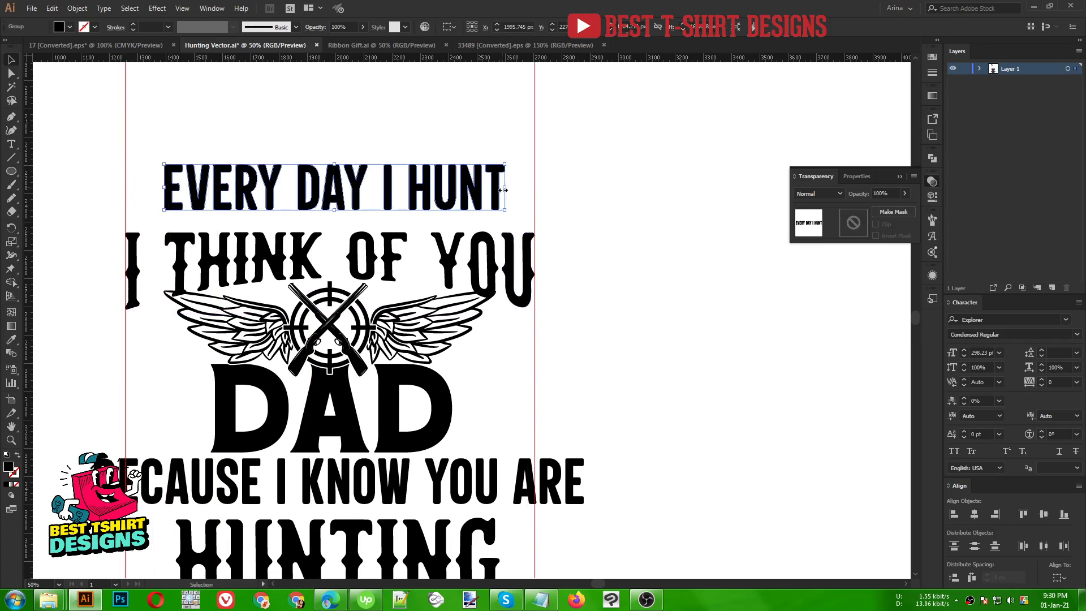
pyautogui.moveTo(504, 187); pyautogui.dragTo(492, 188)
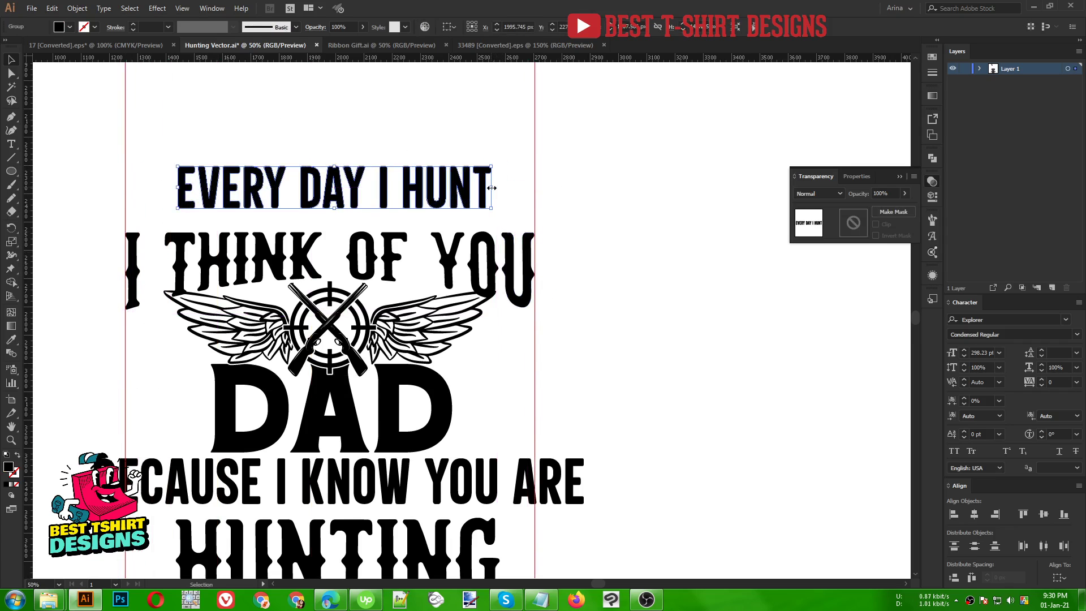
pyautogui.press('Down')
pyautogui.press('Down')
pyautogui.press('Down')
pyautogui.press('Down')
pyautogui.press('Down')
pyautogui.press('Down')
pyautogui.press('Down')
pyautogui.press('Down')
pyautogui.press('Down')
pyautogui.press('Down')
pyautogui.press('Down')
pyautogui.press('Down')
pyautogui.press('Down')
pyautogui.press('Down')
pyautogui.press('Down')
pyautogui.press('Down')
pyautogui.press('Down')
pyautogui.press('Down')
pyautogui.press('Down')
pyautogui.press('Down')
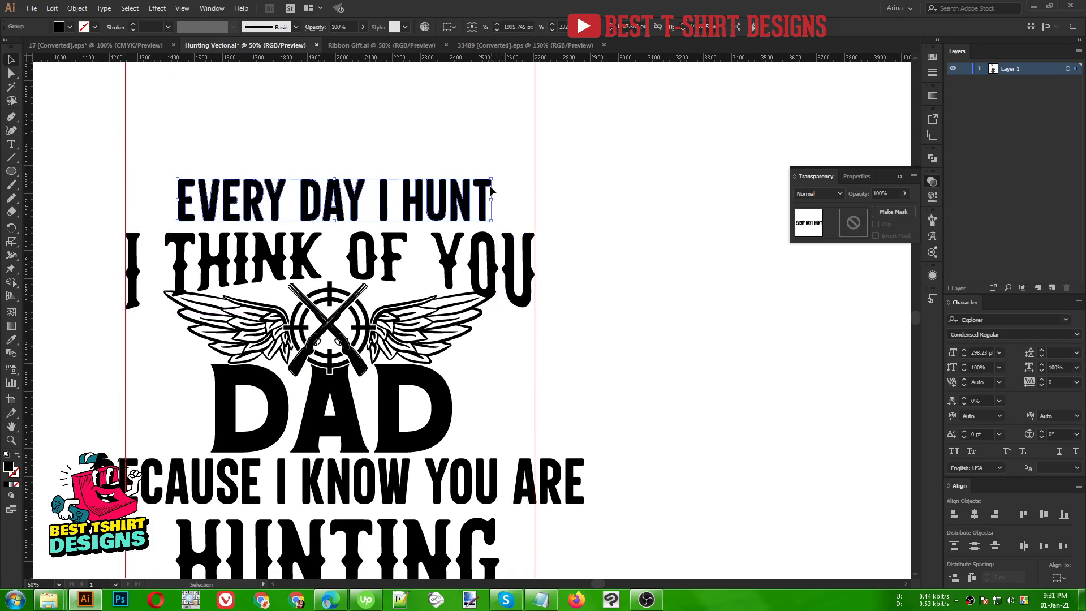
# - Scale "BECAUSE I KNOW YOU ARE" proportionally so both ends meet the two vertical guides
pyautogui.scroll(-2, 497, 190)
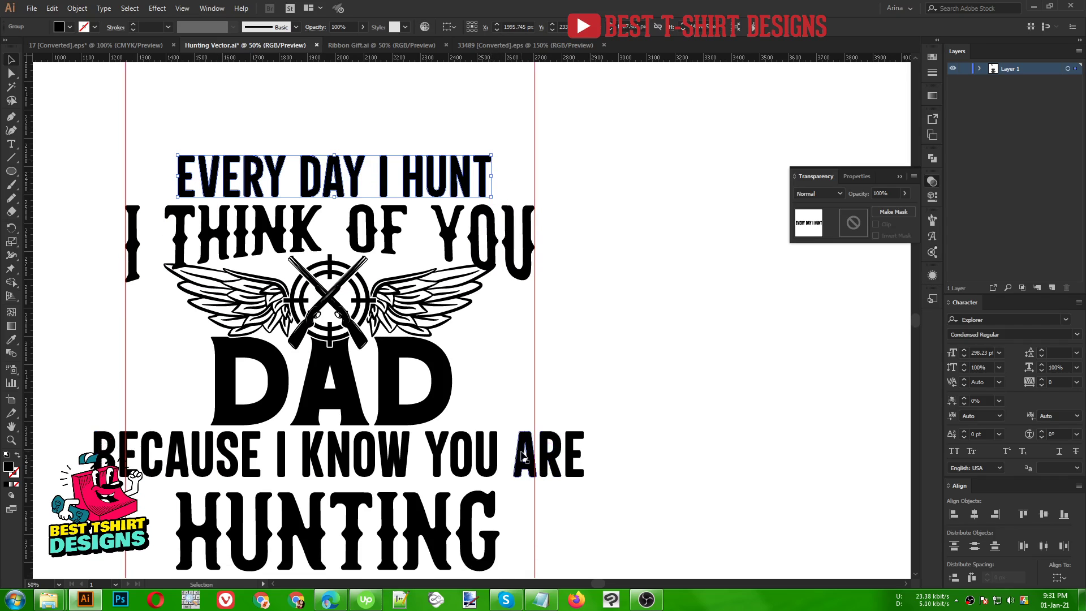
pyautogui.click(581, 457)
pyautogui.moveTo(581, 457); pyautogui.dragTo(535, 455)
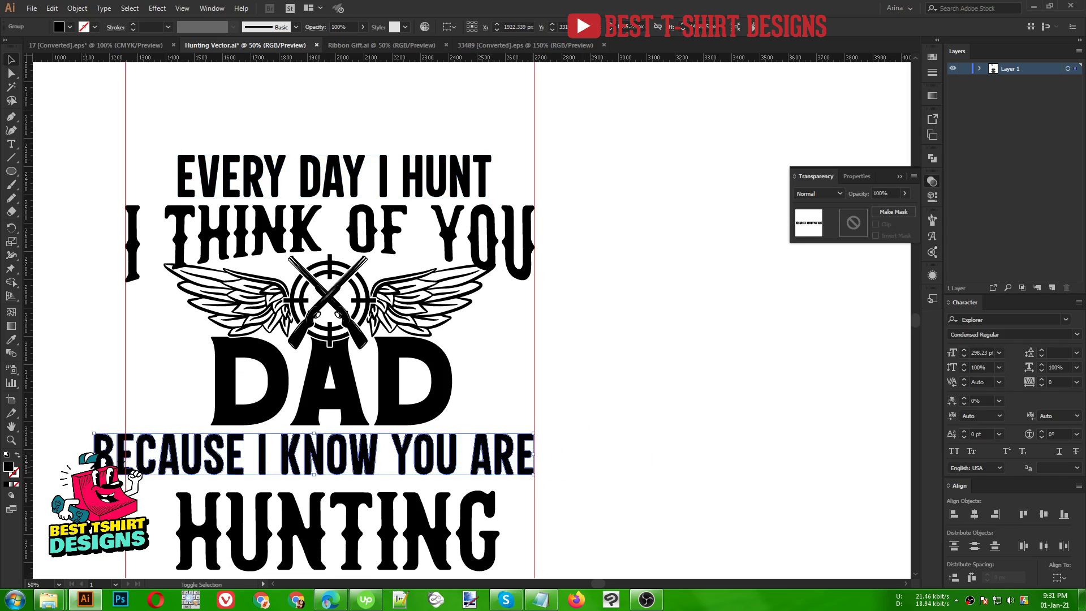
pyautogui.moveTo(94, 454); pyautogui.dragTo(125, 454)
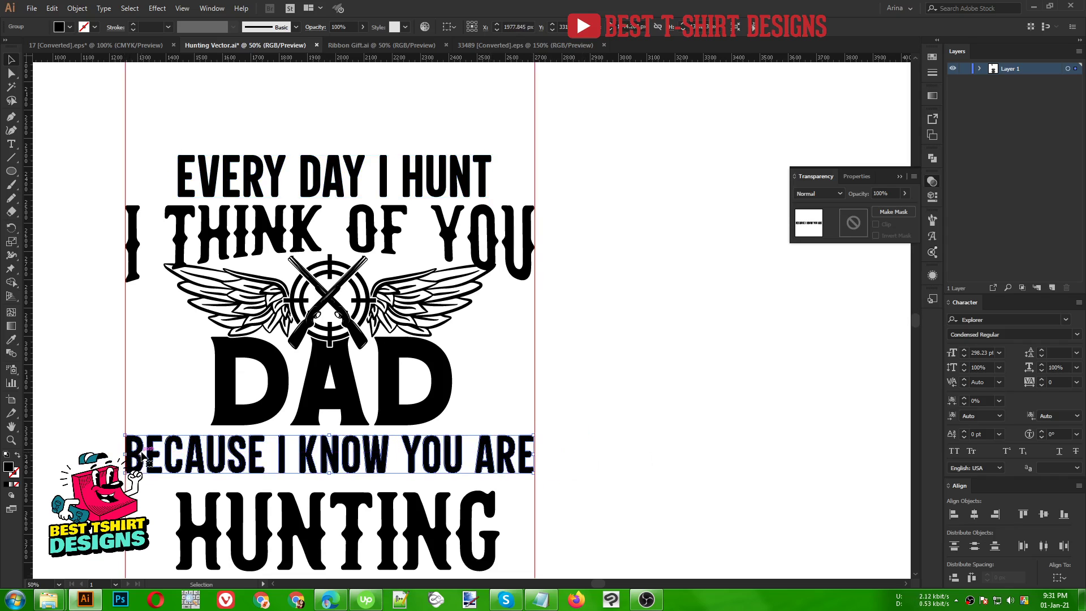
pyautogui.keyDown('alt'); pyautogui.scroll(4, 544, 456); pyautogui.keyUp('alt')
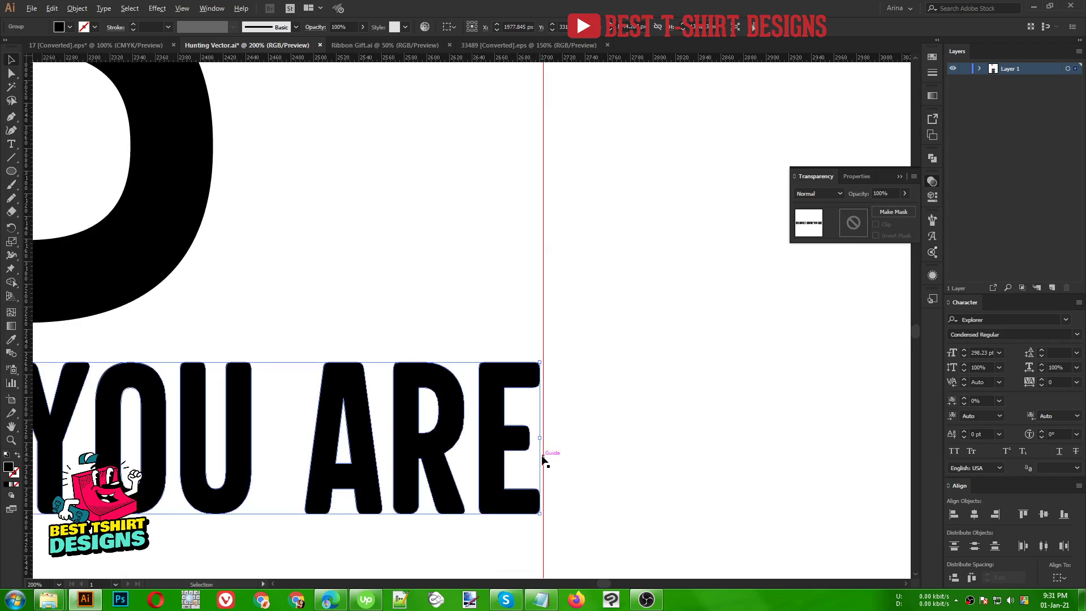
pyautogui.keyDown('alt'); pyautogui.scroll(2, 542, 452); pyautogui.keyUp('alt')
pyautogui.moveTo(537, 423)
pyautogui.mouseDown()
pyautogui.moveTo(512, 423)
pyautogui.moveTo(544, 423)
pyautogui.mouseUp()
pyautogui.keyDown('alt'); pyautogui.scroll(-4, 521, 351); pyautogui.keyUp('alt')
pyautogui.keyDown('alt'); pyautogui.scroll(-3, 519, 358); pyautogui.keyUp('alt')
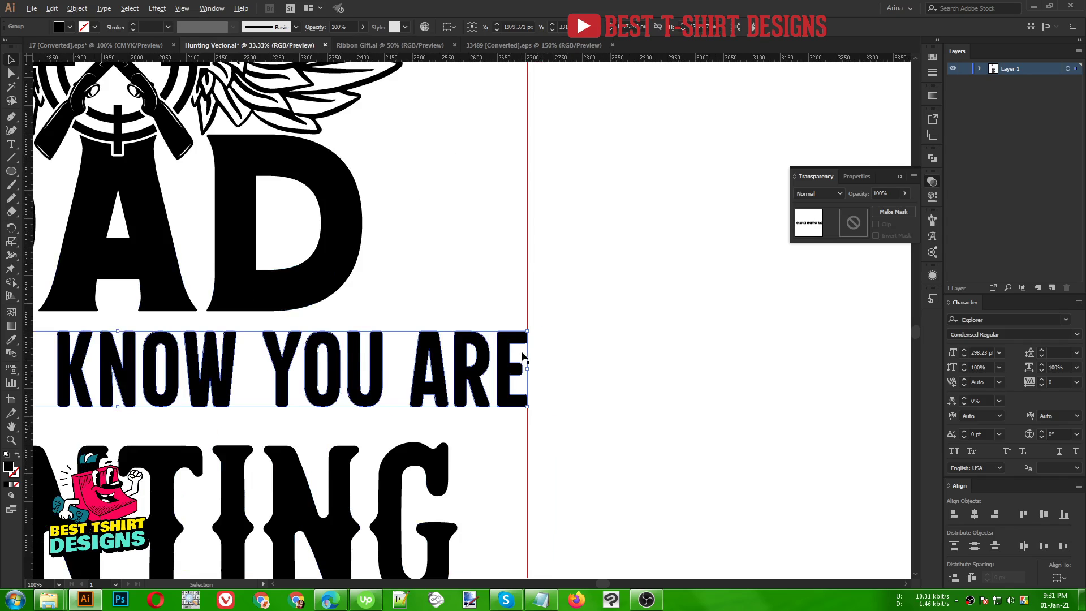
pyautogui.click(456, 385)
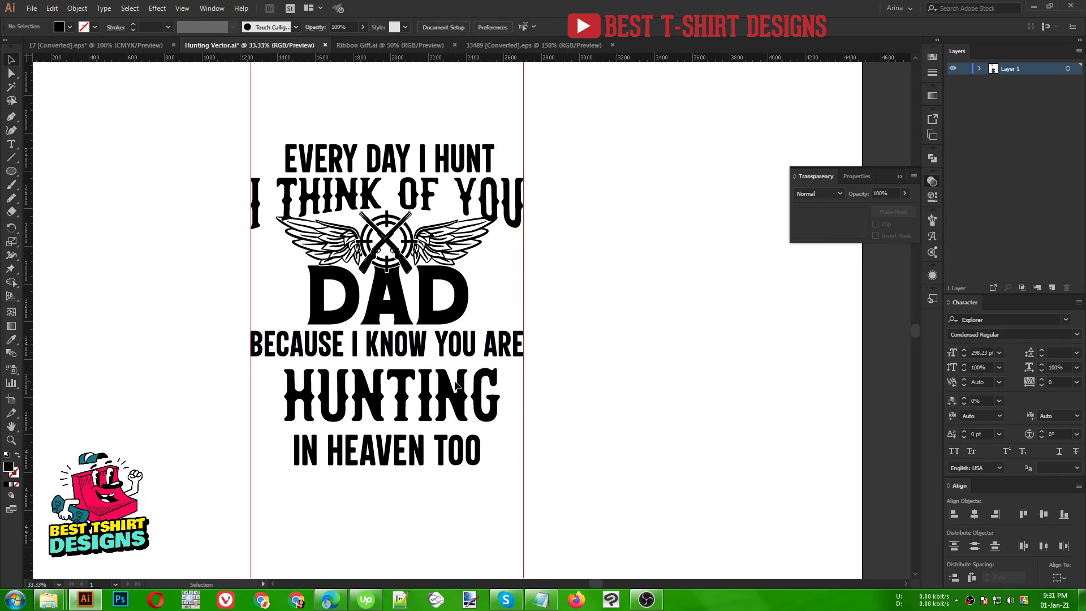
# - Nudge "HUNTING" up slightly, closer to "BECAUSE I KNOW YOU ARE"
pyautogui.click(457, 386)
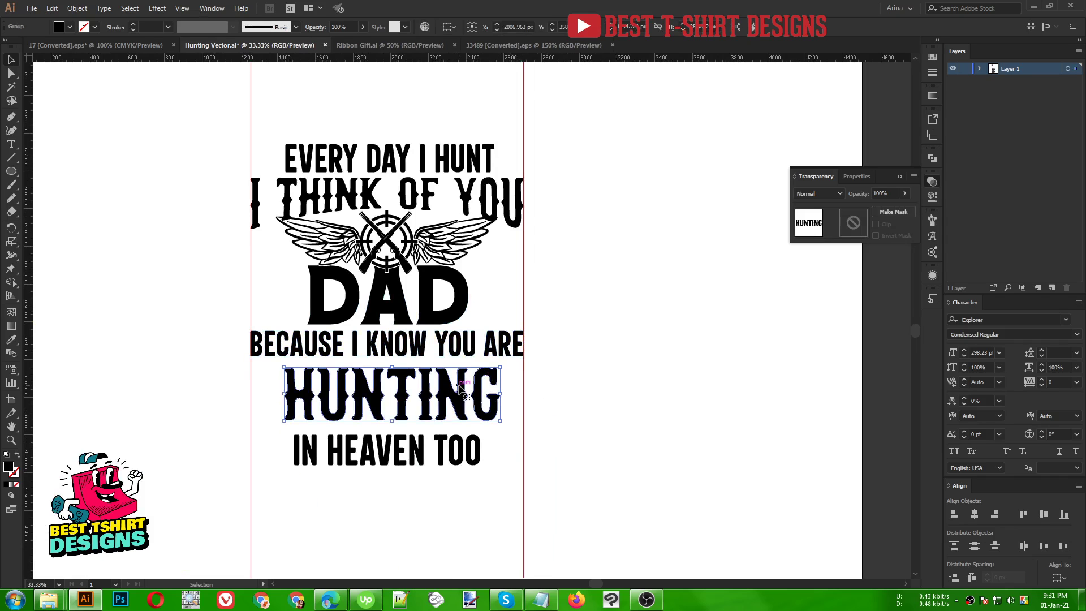
pyautogui.press('Up')
pyautogui.press('Up')
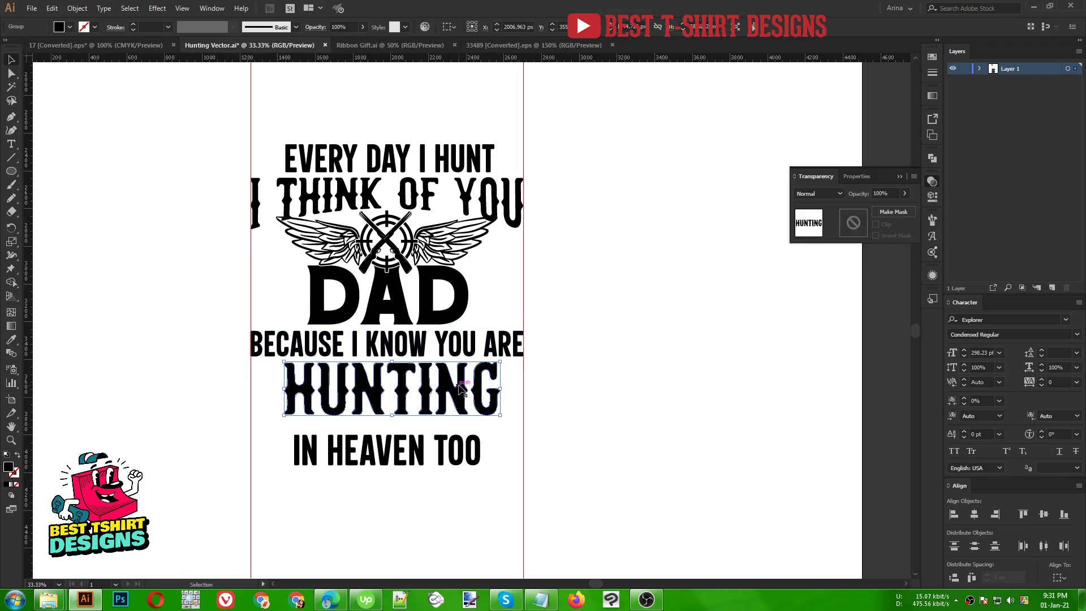
# - Scale "IN HEAVEN TOO" proportionally so both ends meet the vertical guides and nudge it up close beneath "HUNTING"
pyautogui.click(450, 452)
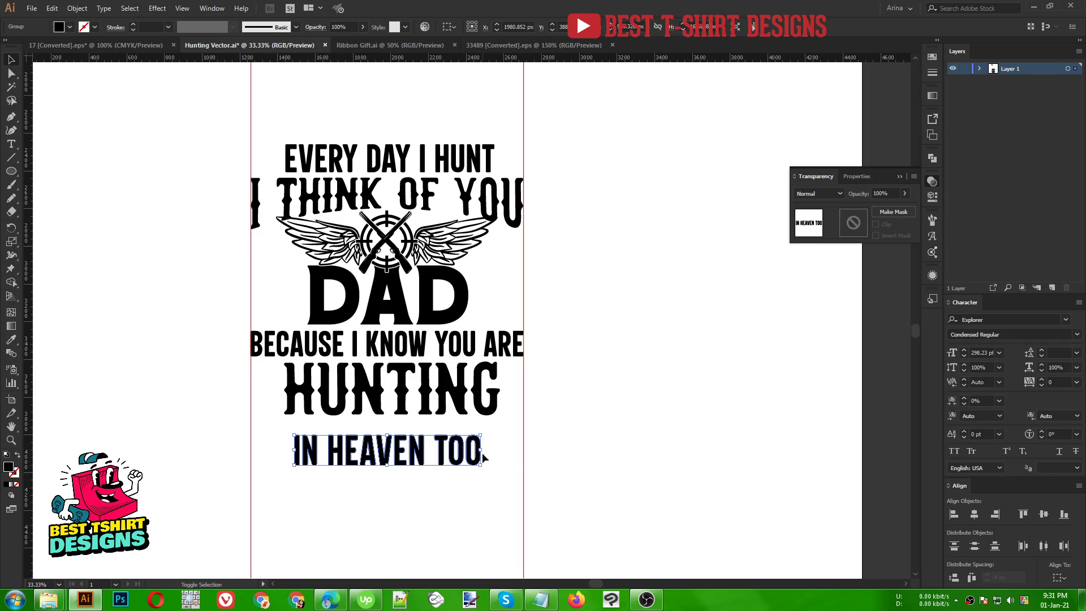
pyautogui.moveTo(482, 455); pyautogui.dragTo(524, 453)
pyautogui.moveTo(295, 448); pyautogui.dragTo(250, 451)
pyautogui.press('Up')
pyautogui.press('Up')
pyautogui.press('Up')
pyautogui.press('Up')
pyautogui.press('Up')
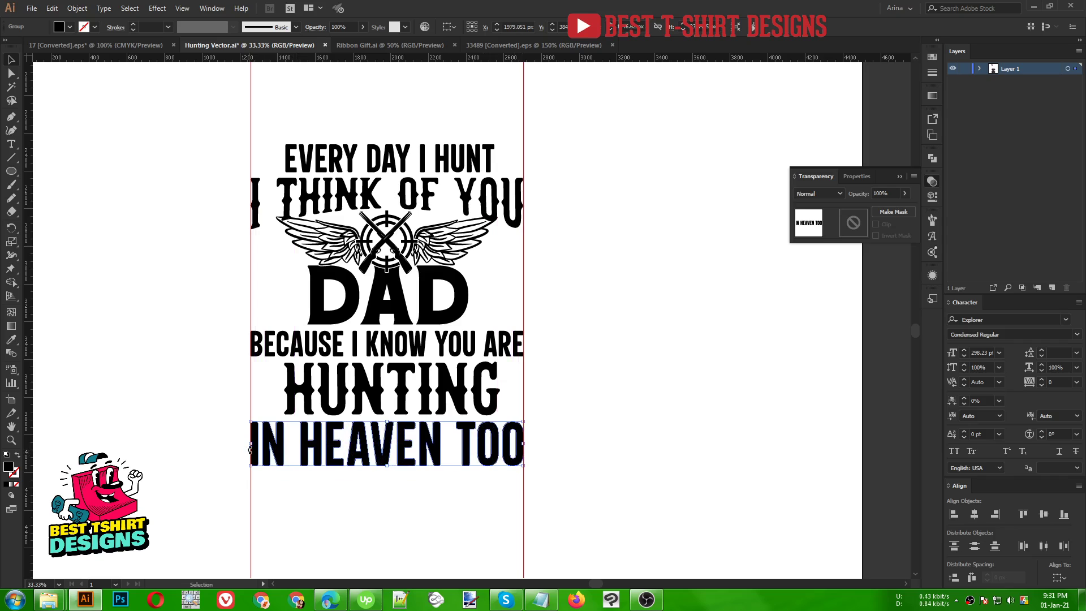
pyautogui.press('Up')
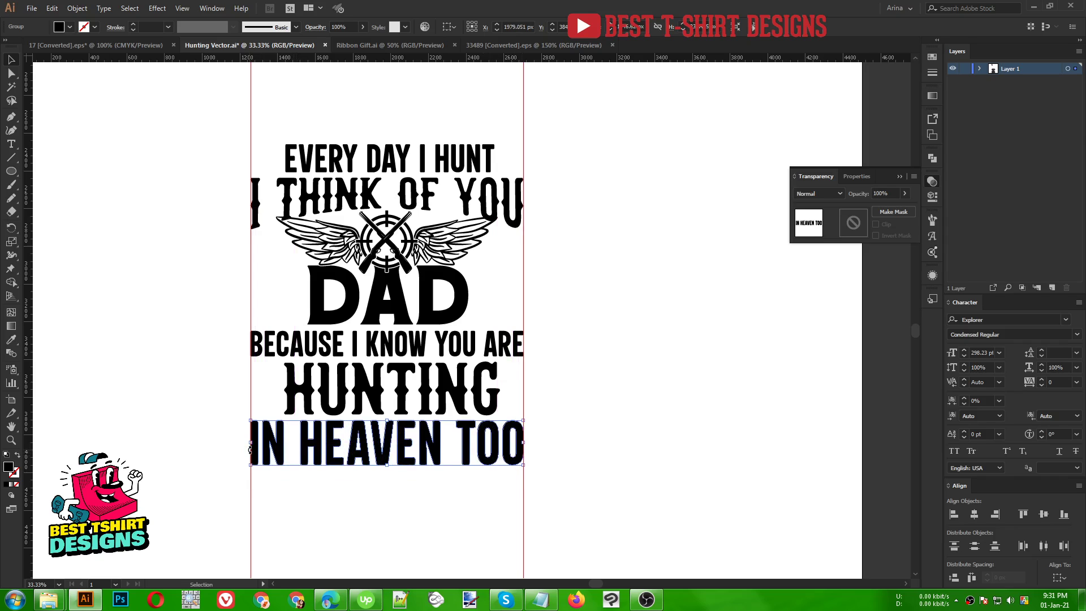
pyautogui.moveTo(474, 479); pyautogui.dragTo(375, 339)
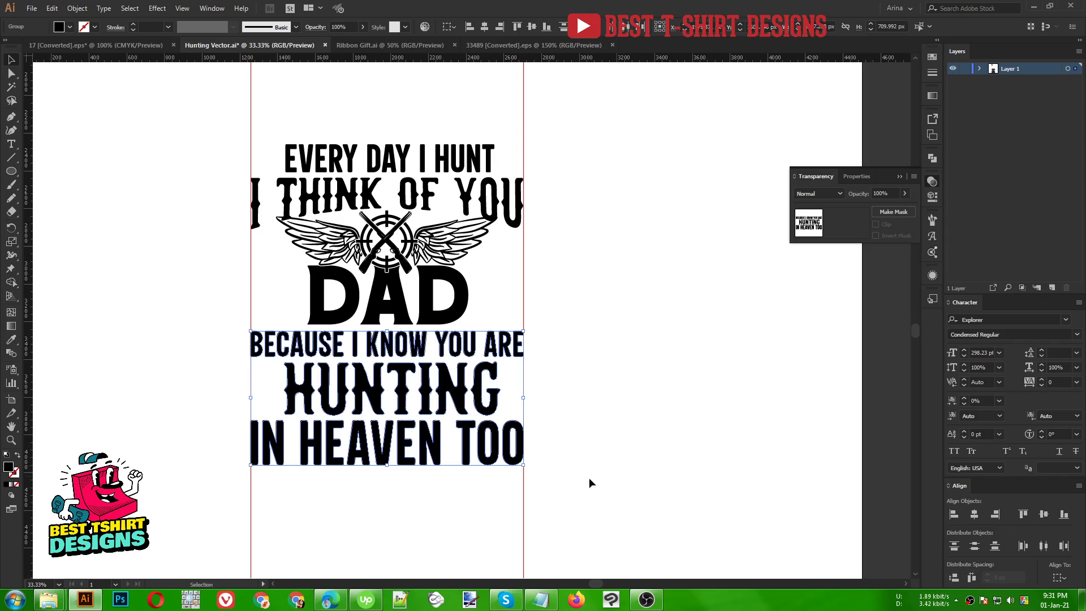
pyautogui.click(587, 423)
# - Move the deer graphic to the space above the quote and fill it with black
pyautogui.scroll(2, 588, 423)
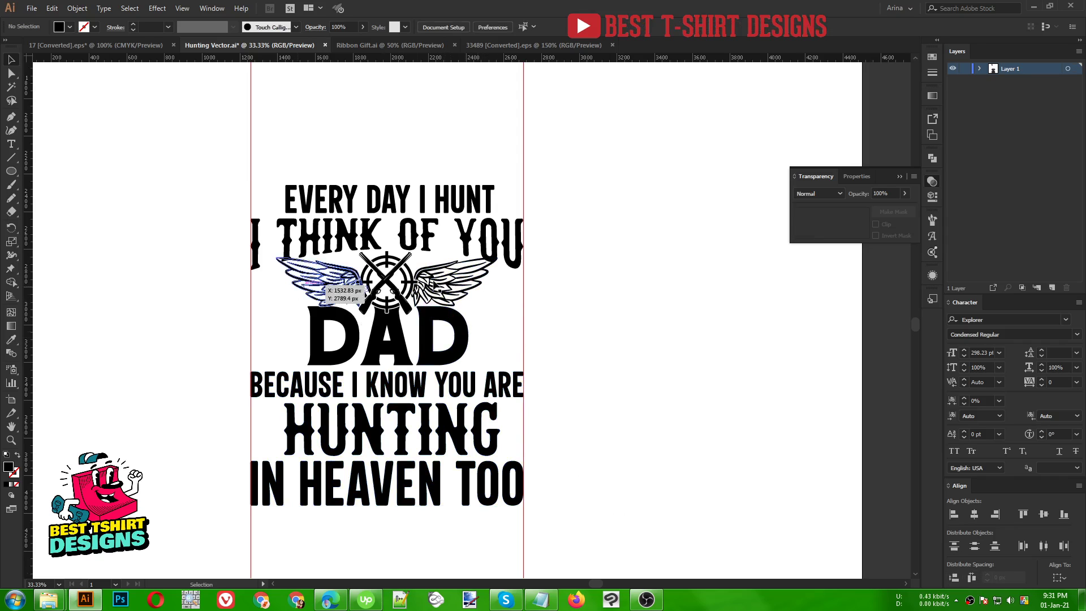
pyautogui.scroll(3, 373, 340)
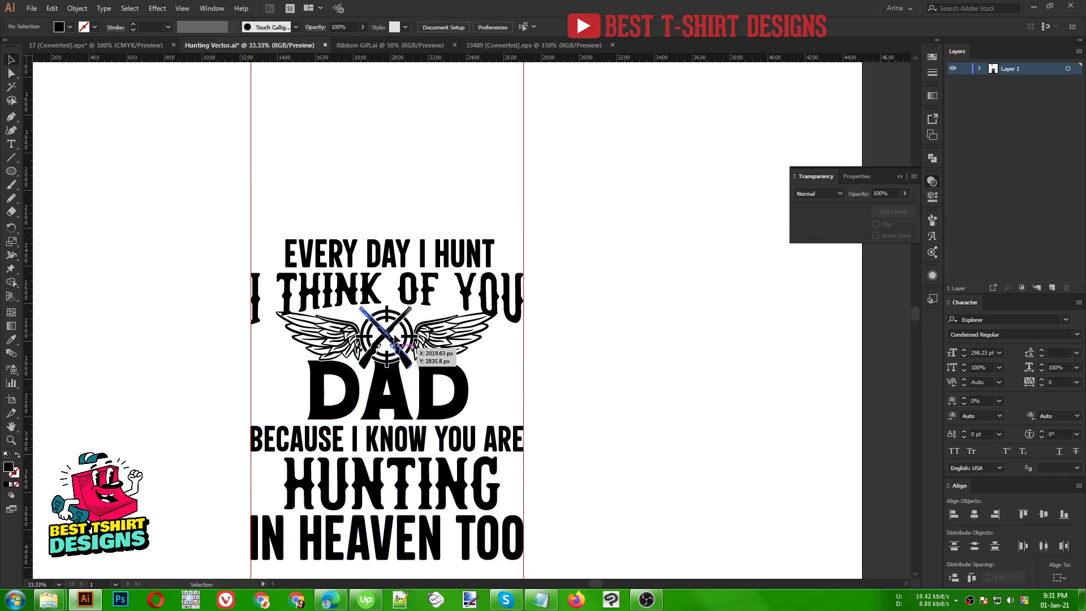
pyautogui.scroll(-1, 400, 267)
pyautogui.scroll(6, 364, 236)
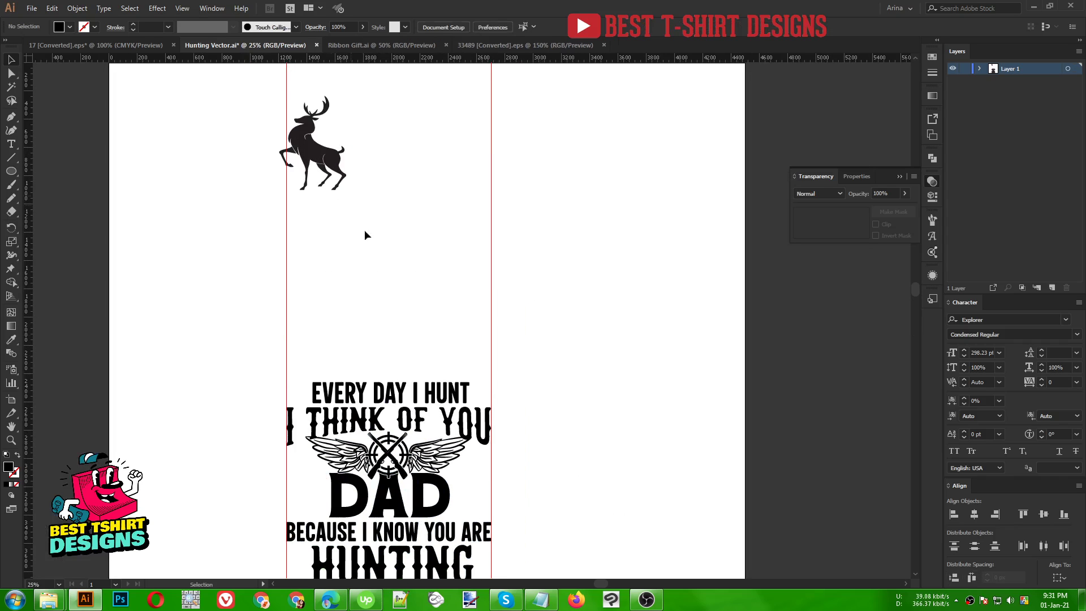
pyautogui.moveTo(324, 167); pyautogui.dragTo(416, 273)
pyautogui.click(69, 26)
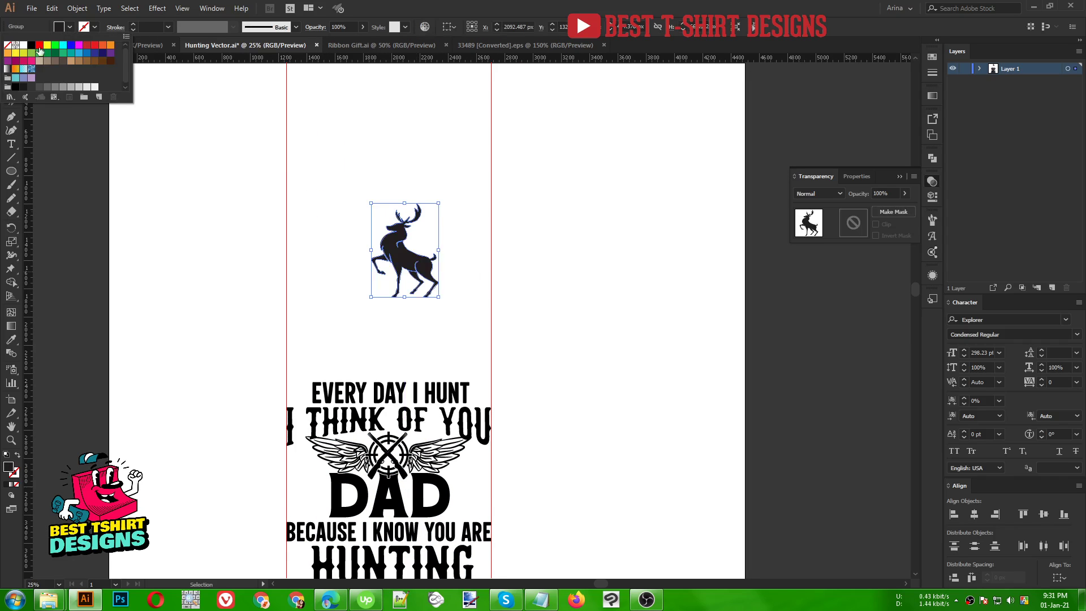
pyautogui.click(31, 46)
# - Place the deer over the last D of DAD, with its feet on DAD's baseline and its hind side touching the right guide
pyautogui.scroll(-1, 518, 383)
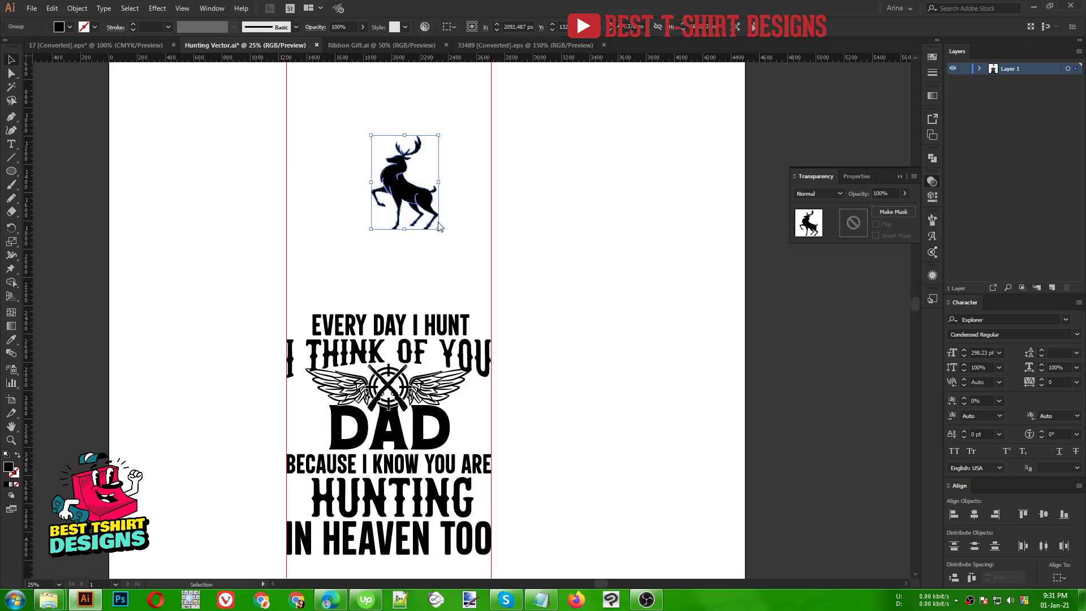
pyautogui.moveTo(417, 209); pyautogui.dragTo(471, 431)
pyautogui.scroll(2, 469, 435)
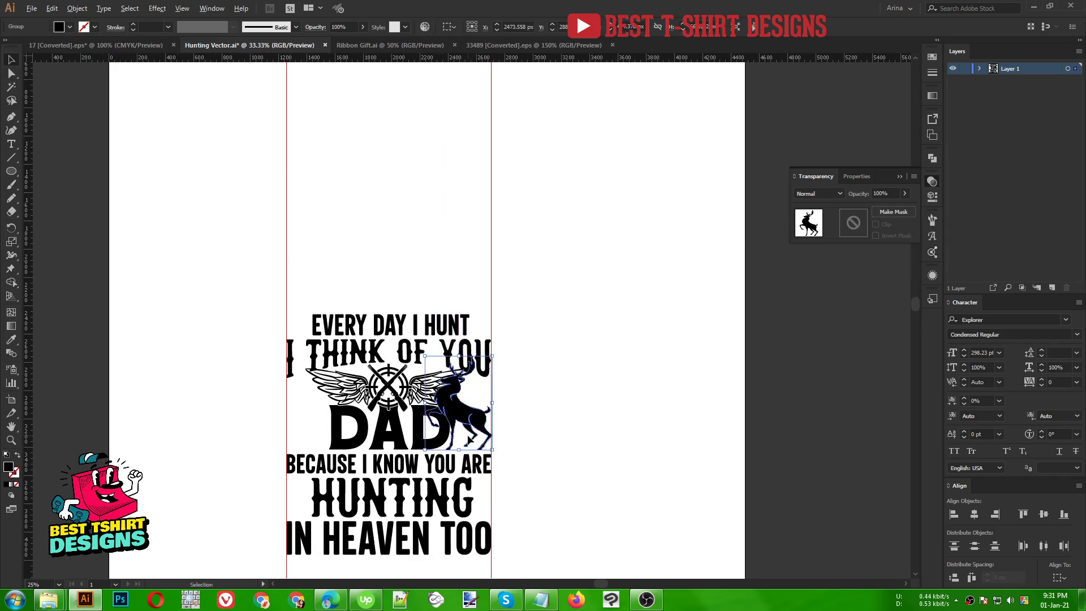
pyautogui.scroll(-1, 471, 393)
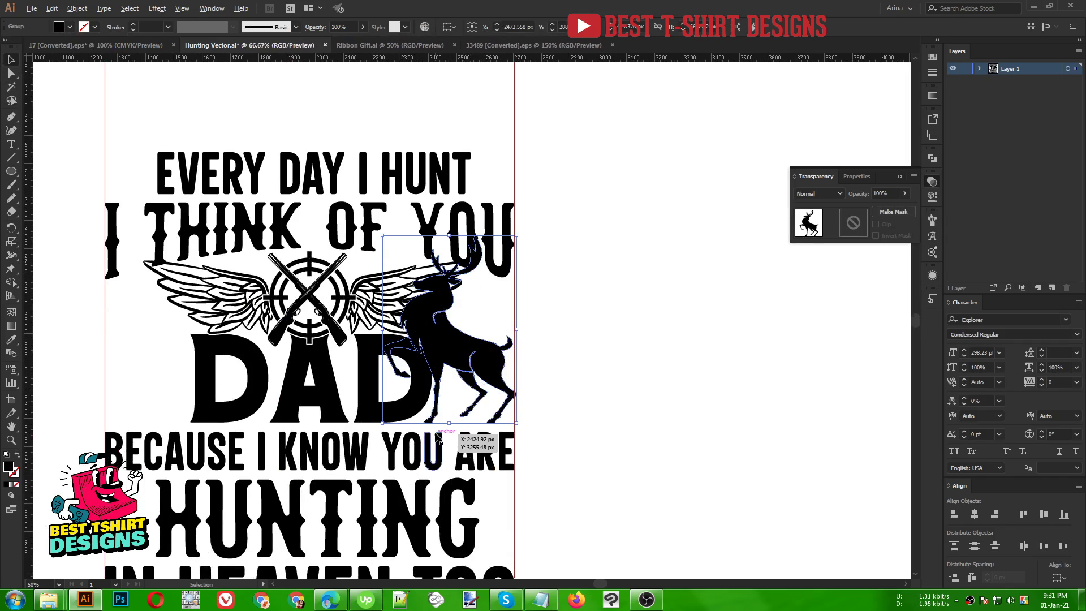
pyautogui.scroll(2, 459, 441)
pyautogui.moveTo(466, 414); pyautogui.dragTo(467, 411)
pyautogui.scroll(2, 466, 411)
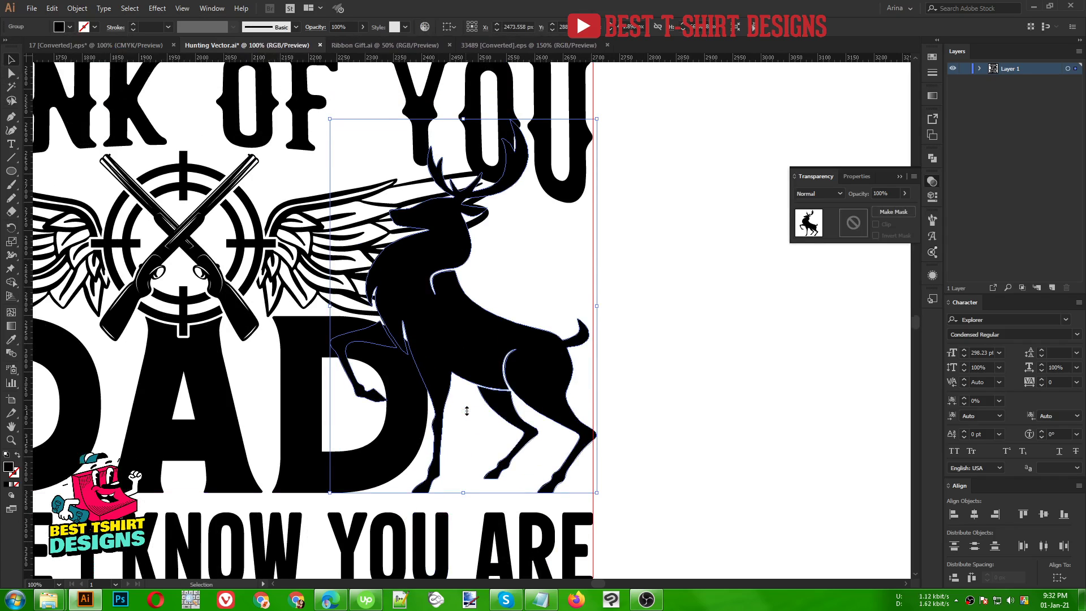
pyautogui.press('Left')
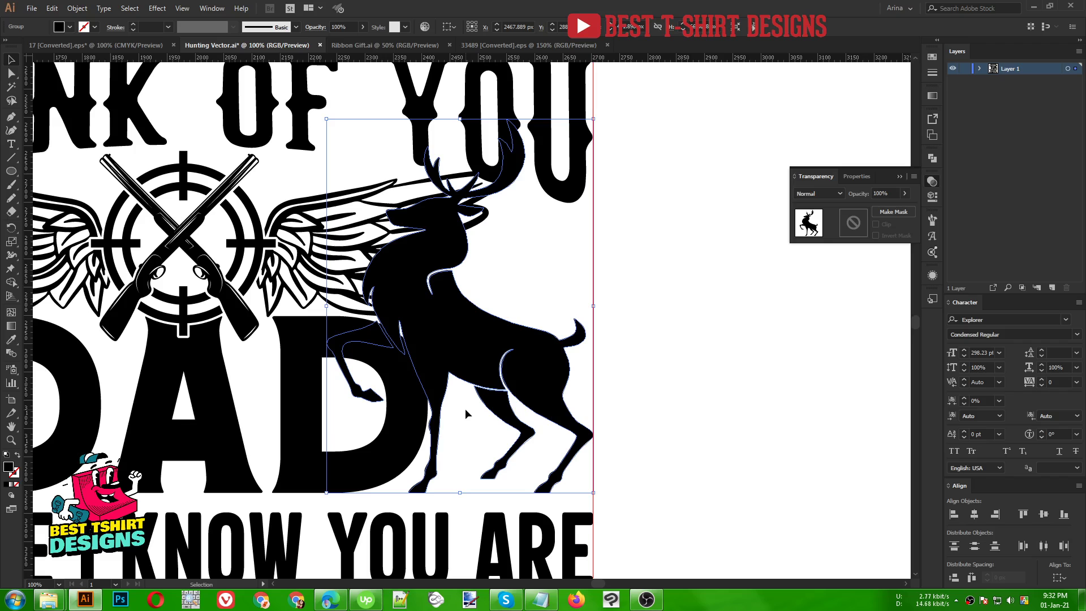
pyautogui.scroll(-2, 543, 405)
pyautogui.click(641, 396)
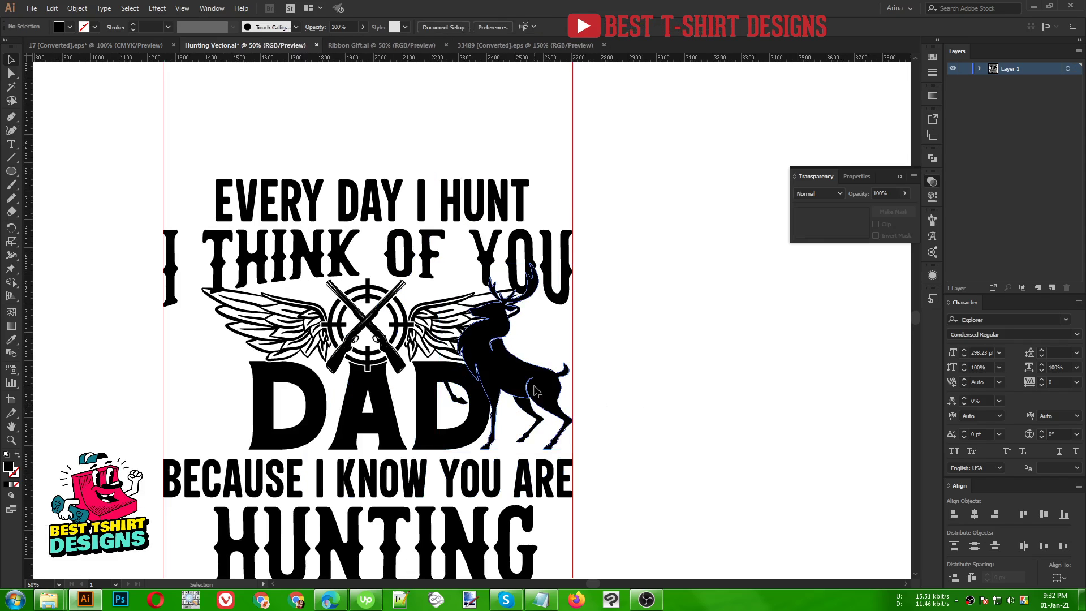
# - Copy the deer across to the first D of DAD, reflect the copy on the vertical axis and align it with the left guide
pyautogui.moveTo(537, 391); pyautogui.dragTo(258, 389)
pyautogui.rightClick(257, 388)
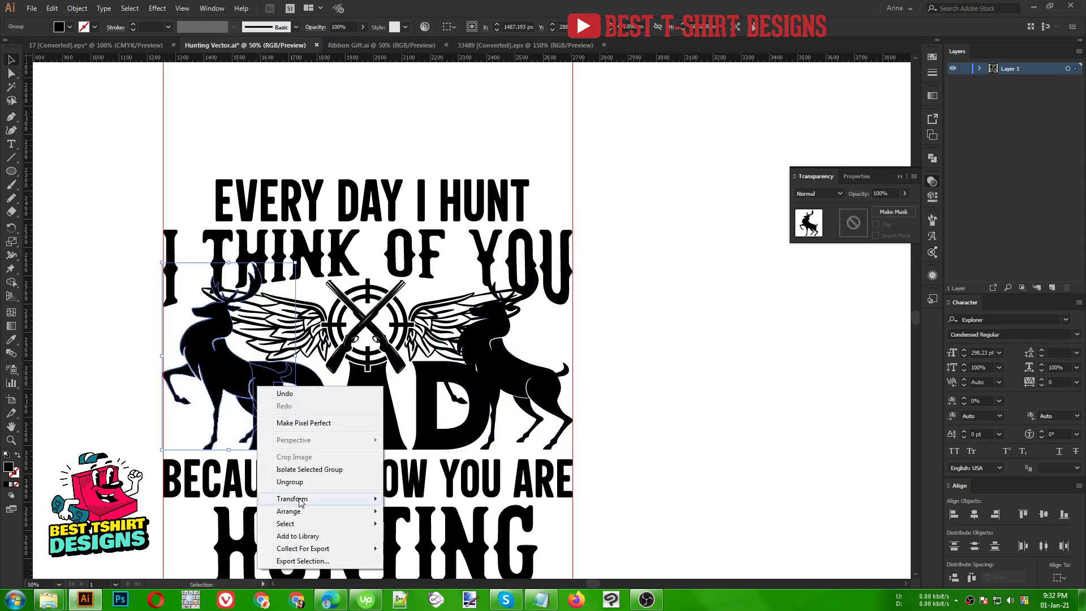
pyautogui.click(412, 540)
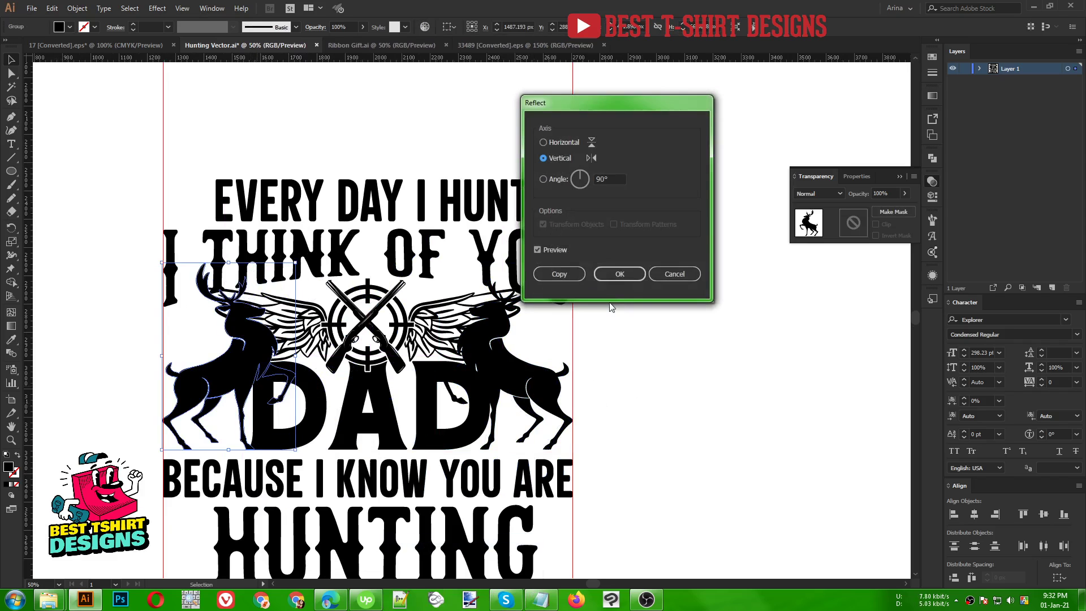
pyautogui.click(620, 275)
pyautogui.scroll(4, 155, 401)
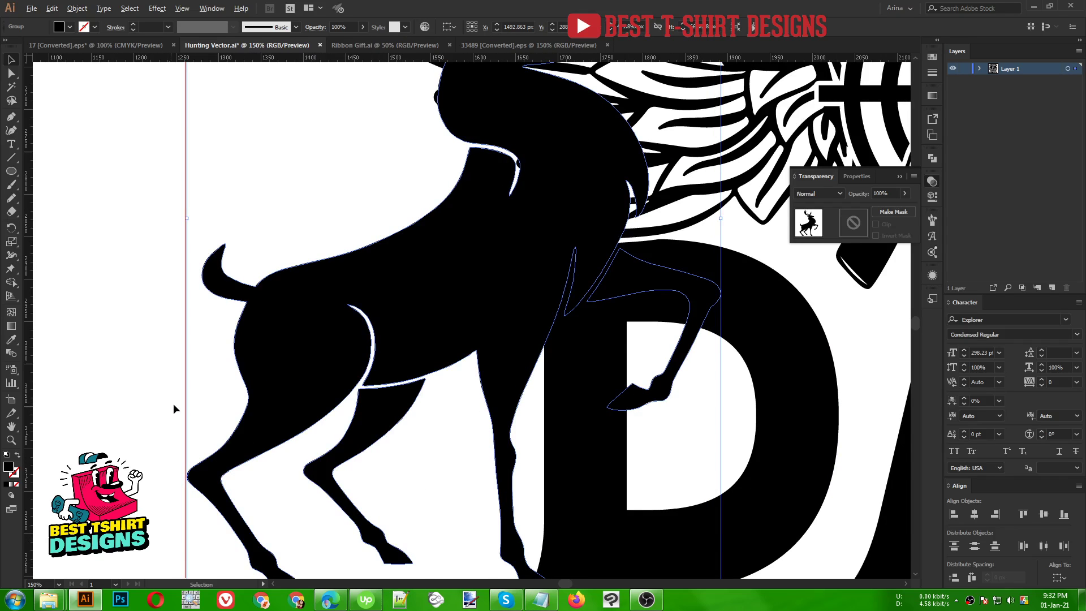
pyautogui.scroll(-2, 173, 403)
pyautogui.scroll(-2, 174, 402)
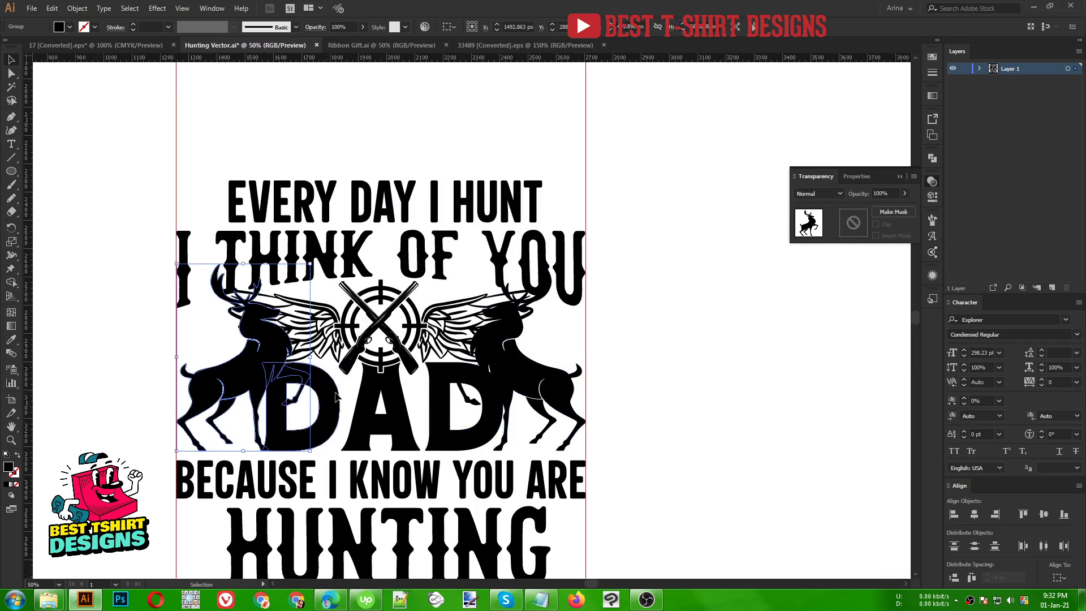
# - Create offset paths around both deer with a 10 px offset and round joins
pyautogui.keyDown('shift'); pyautogui.click(532, 385); pyautogui.keyUp('shift')
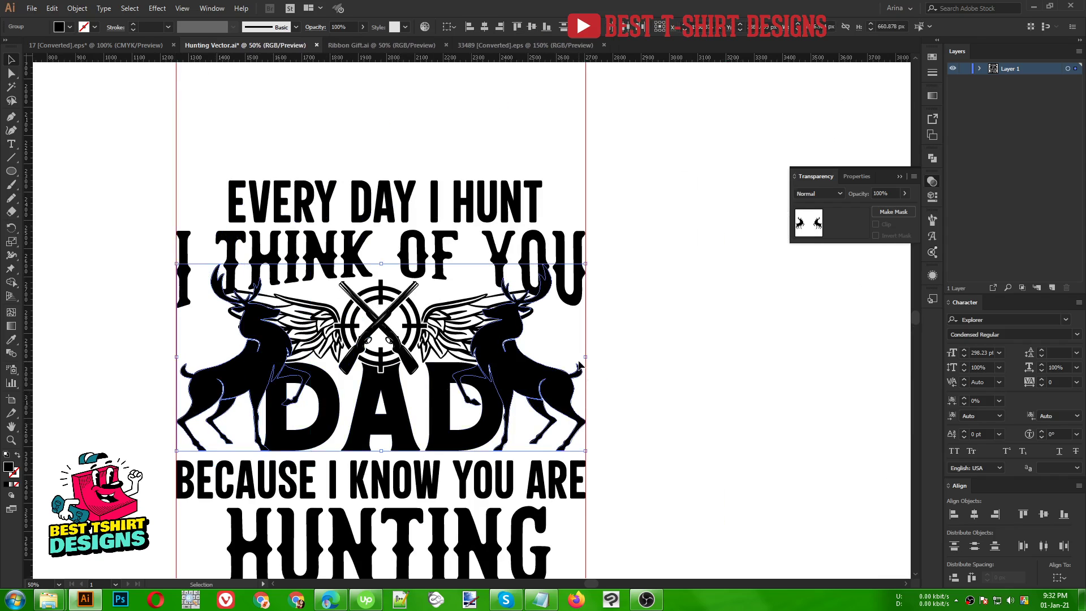
pyautogui.click(84, 10)
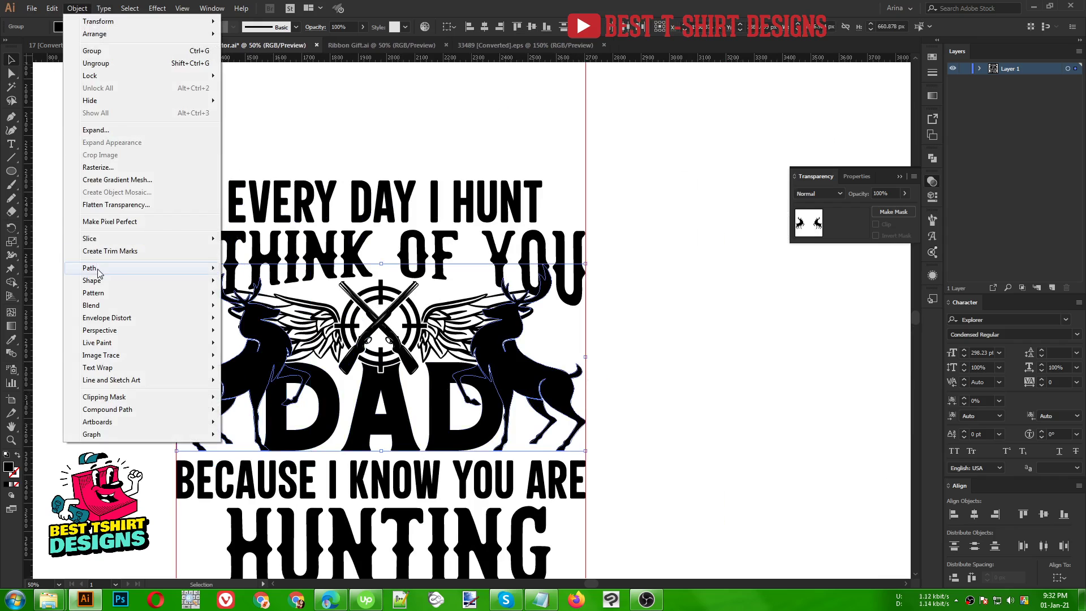
pyautogui.moveTo(141, 269)
pyautogui.click(254, 310)
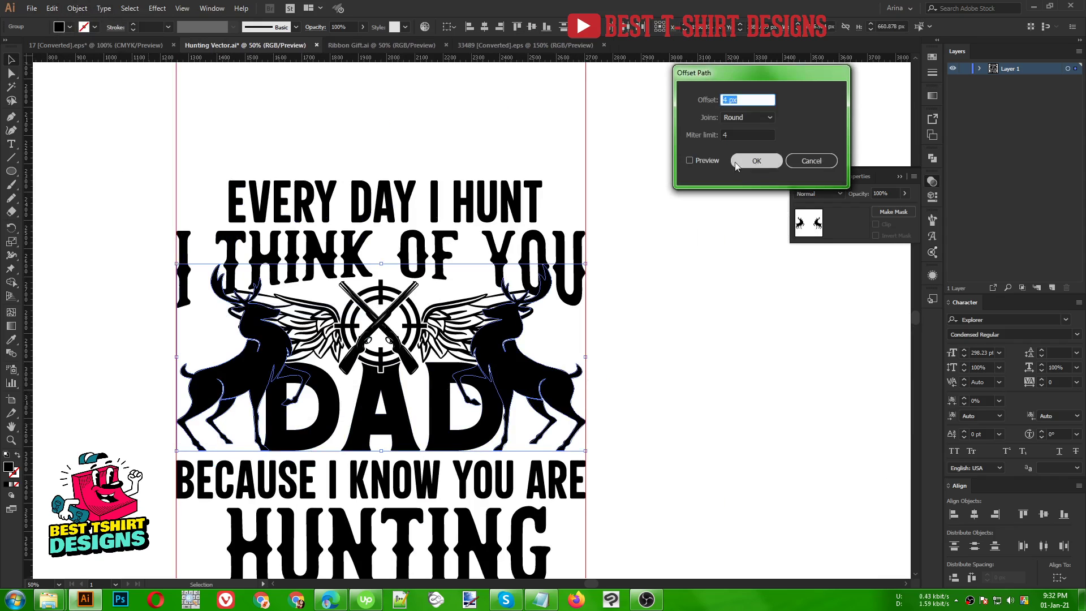
pyautogui.click(706, 160)
pyautogui.doubleClick(740, 100)
pyautogui.write('10')
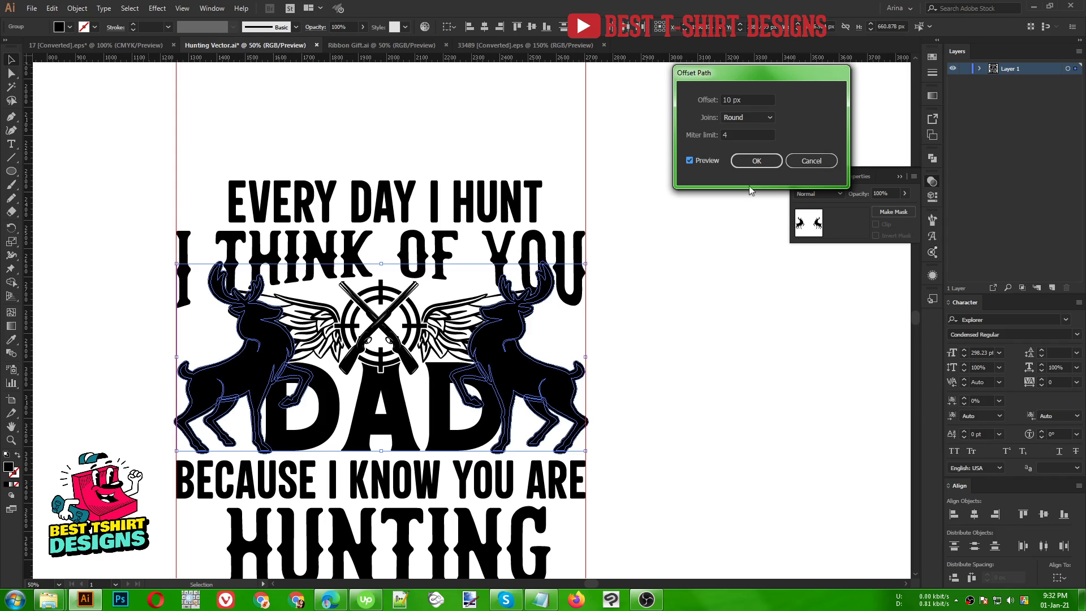
pyautogui.click(755, 162)
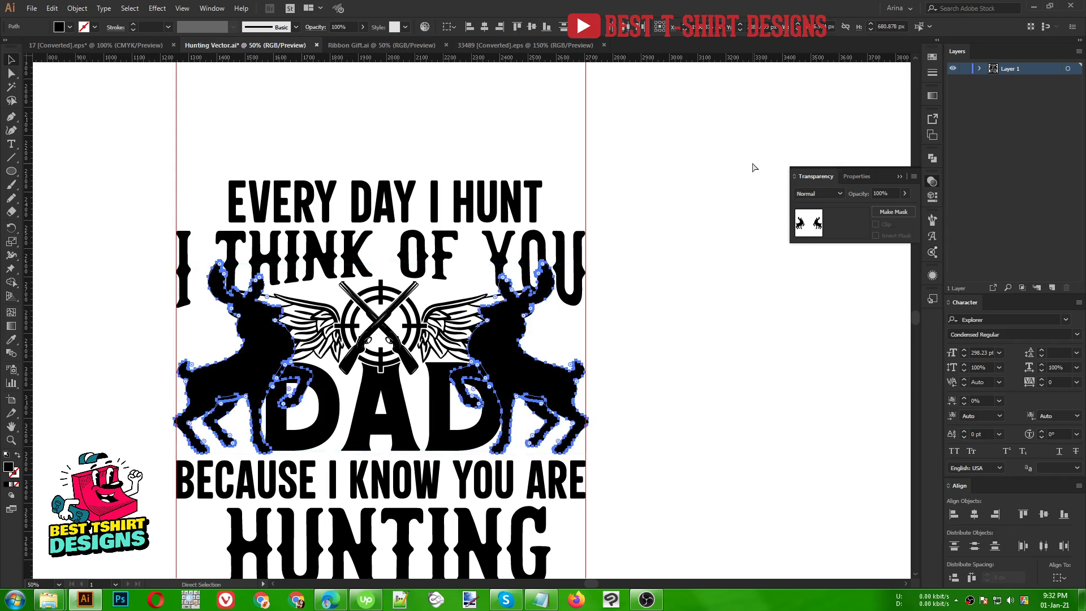
# - Cut the offset deer shapes and paste them in place into a non-clipping opacity mask on the winged rifle and DAD group
pyautogui.click(753, 167)
pyautogui.click(447, 397)
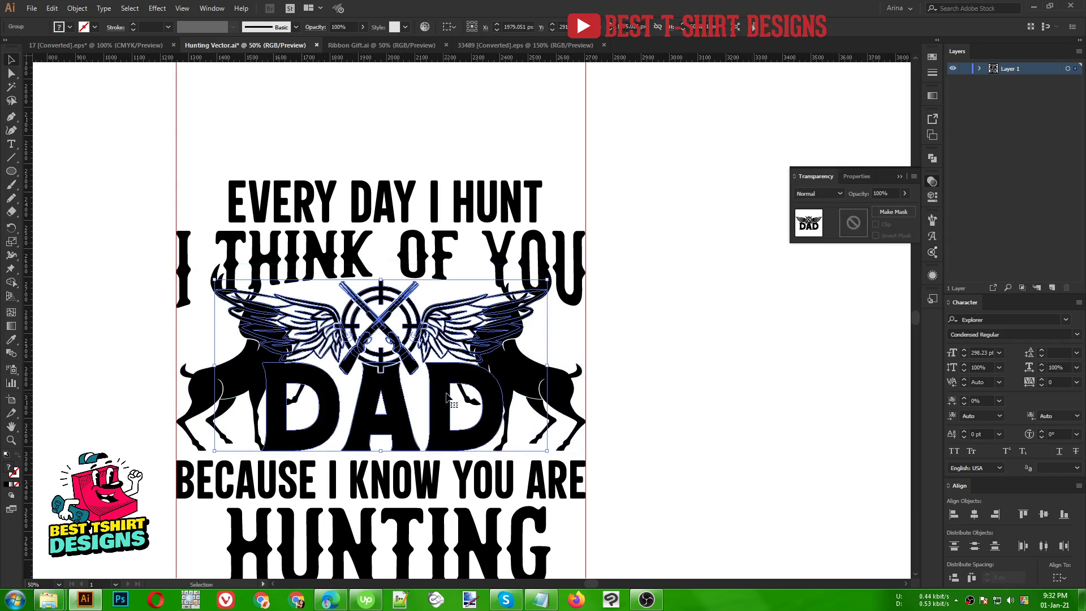
pyautogui.click(854, 223)
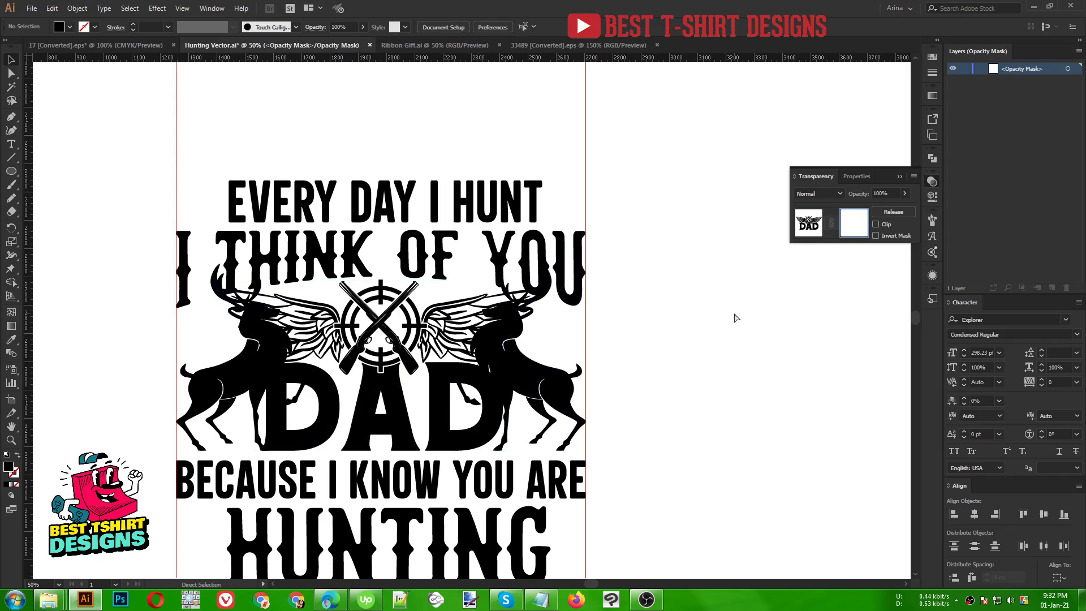
pyautogui.hotkey('ctrl', 'f')
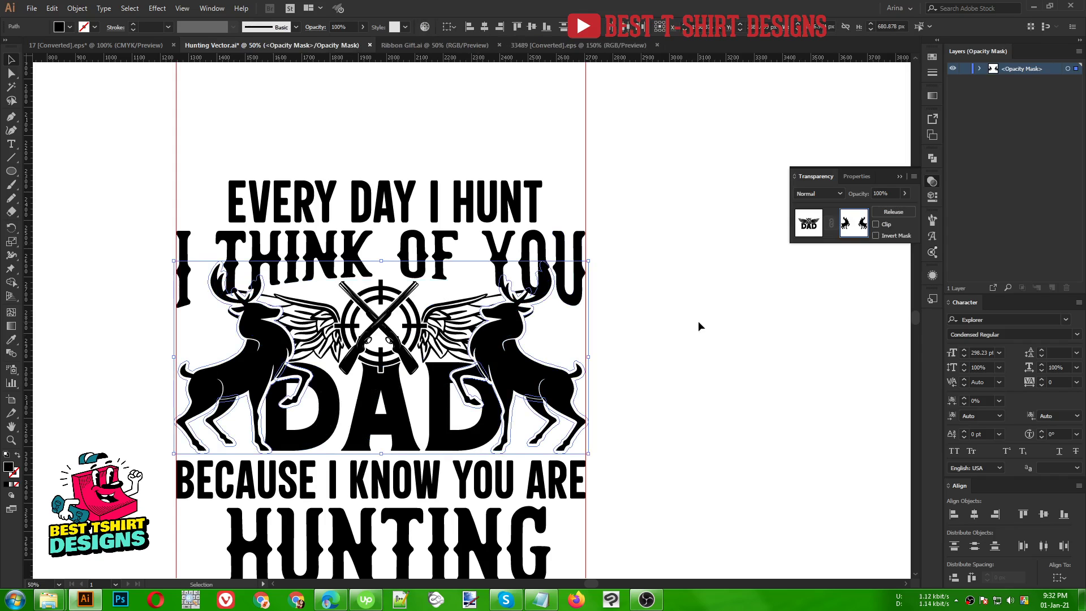
pyautogui.click(641, 399)
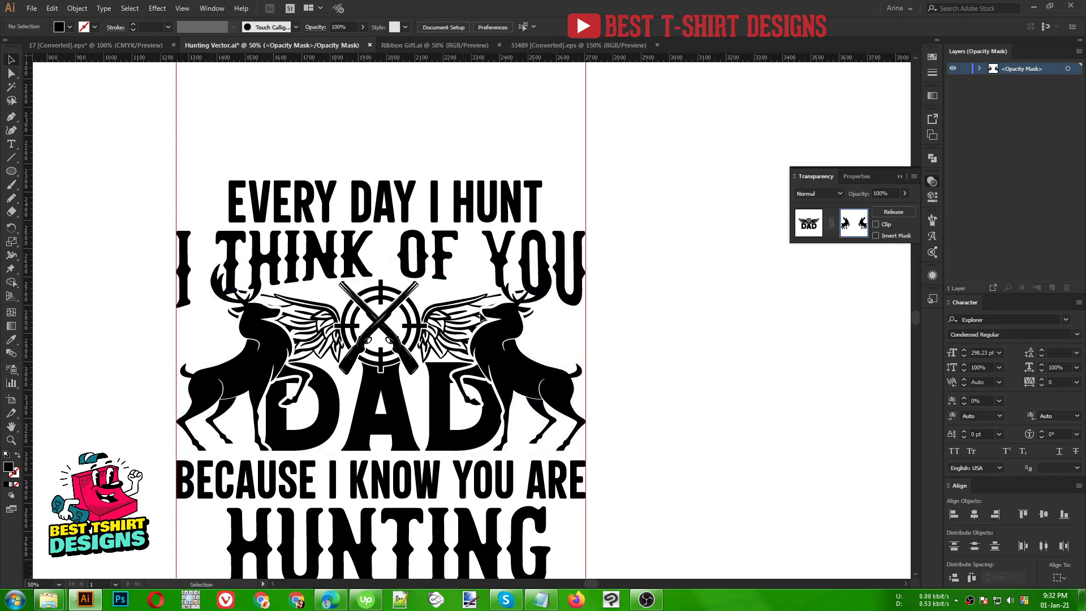
pyautogui.click(809, 223)
# - Add a non-clipping opacity mask to "I THINK OF YOU" and paste the offset deer shapes in place inside it
pyautogui.click(544, 288)
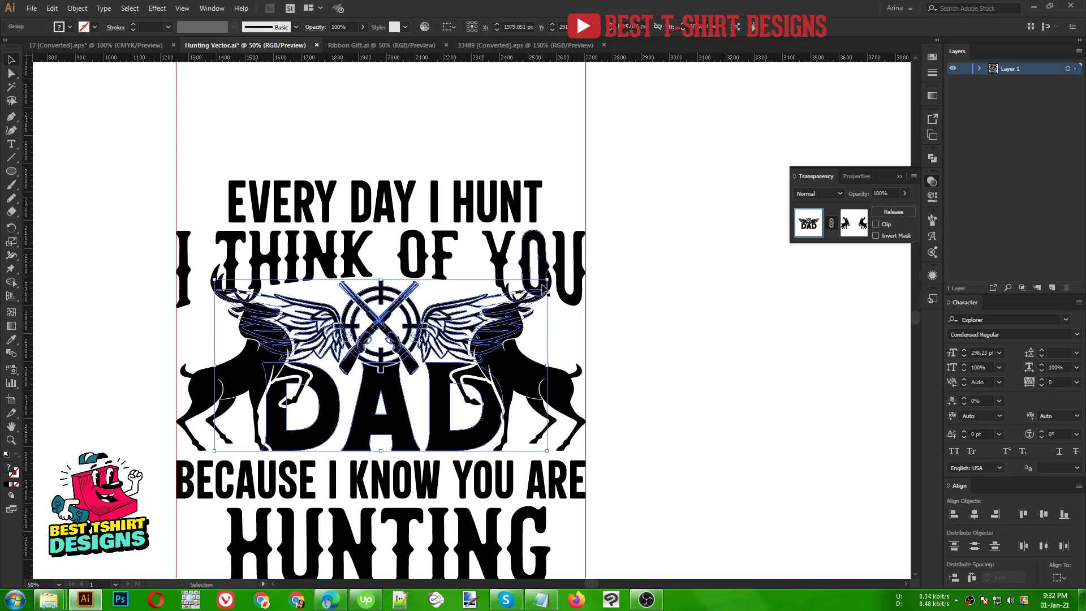
pyautogui.click(527, 254)
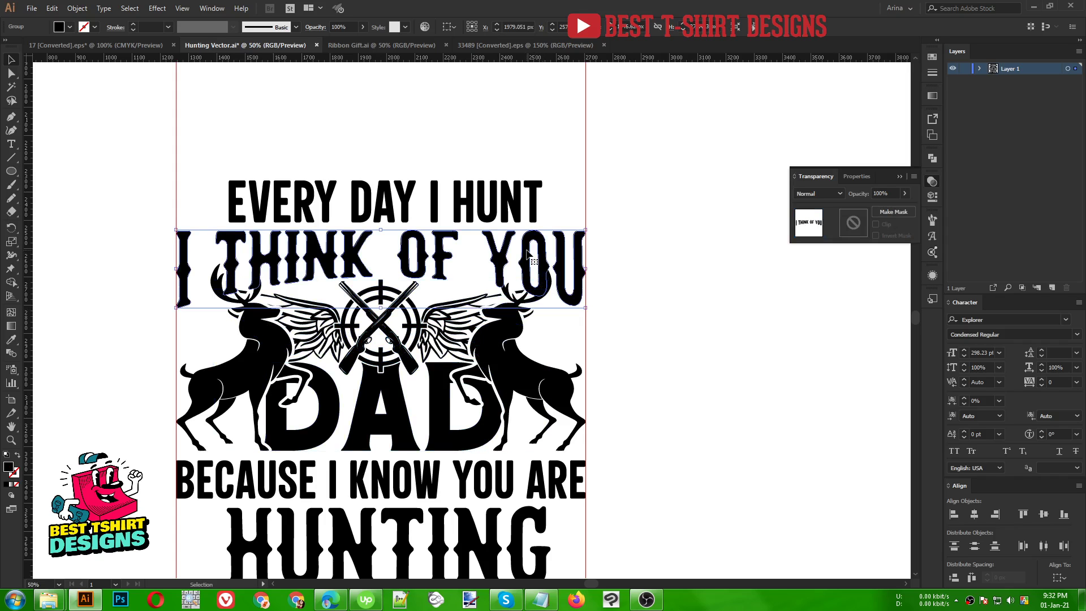
pyautogui.click(861, 227)
pyautogui.click(886, 228)
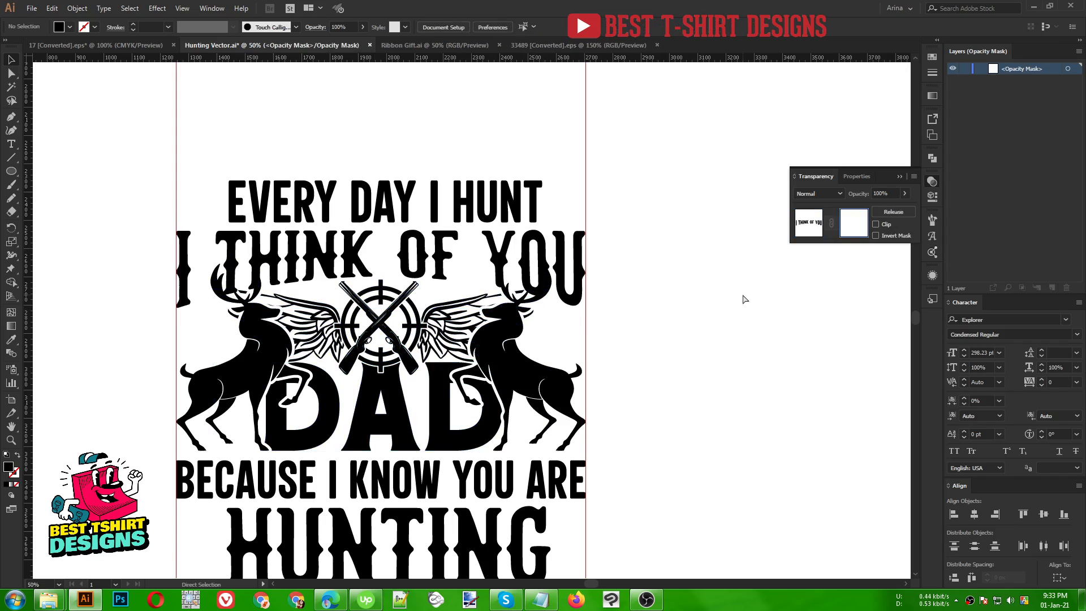
pyautogui.hotkey('ctrl', 'f')
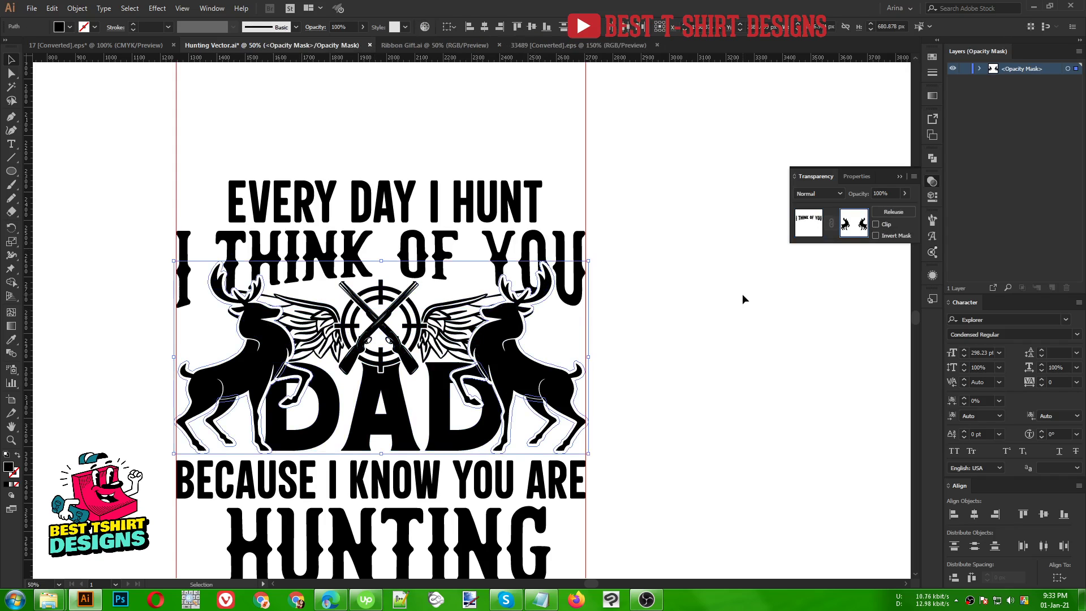
pyautogui.click(811, 224)
pyautogui.click(705, 290)
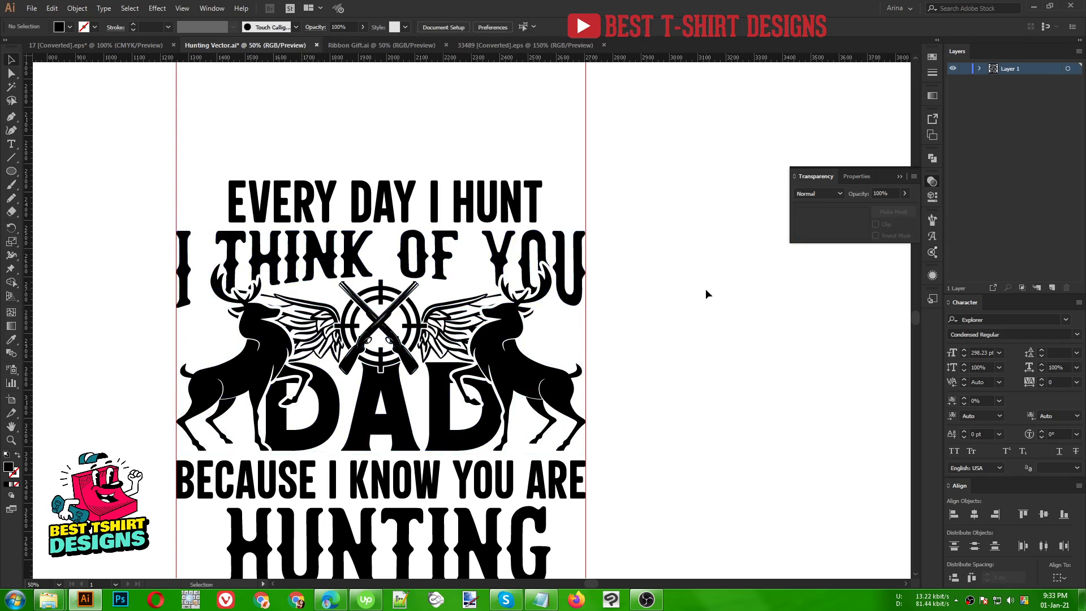
pyautogui.scroll(-2, 673, 300)
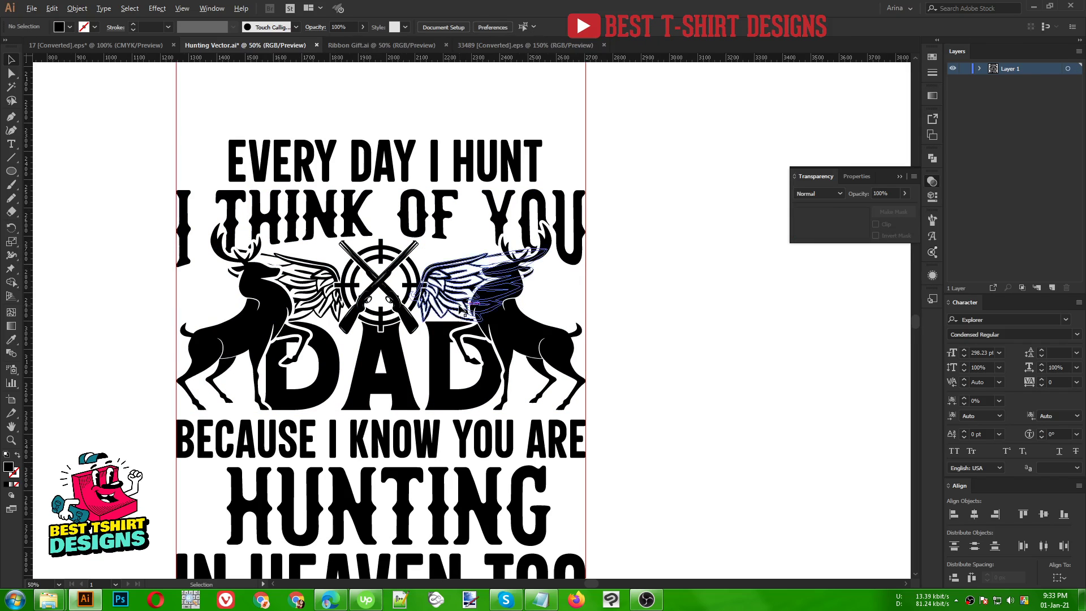
# - Copy the three bullets from 33489 [Converted].eps and paste them into the Hunting Vector design
pyautogui.scroll(-1, 462, 309)
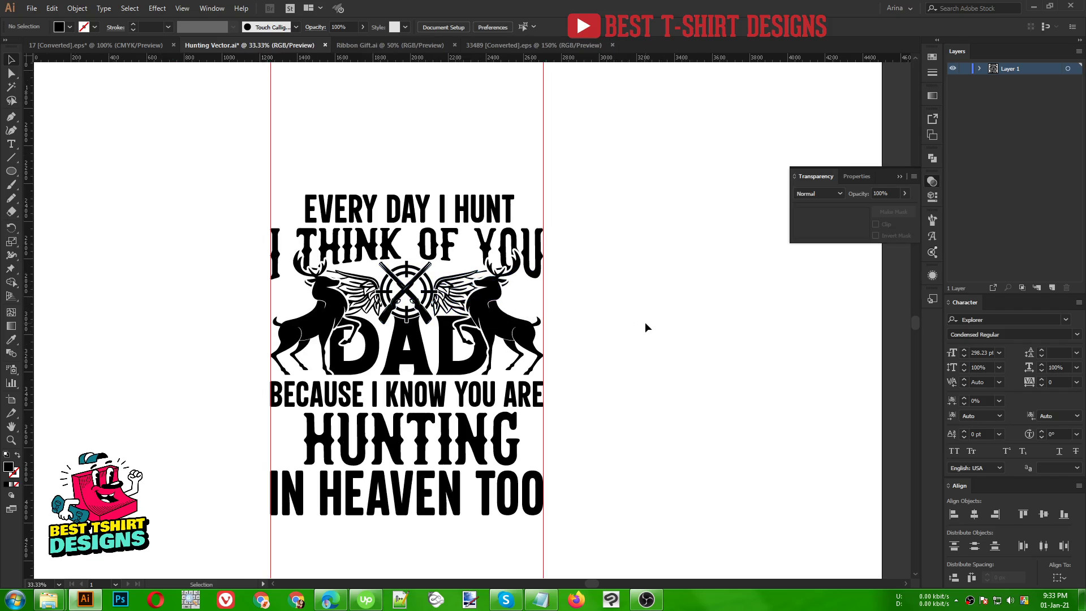
pyautogui.click(508, 45)
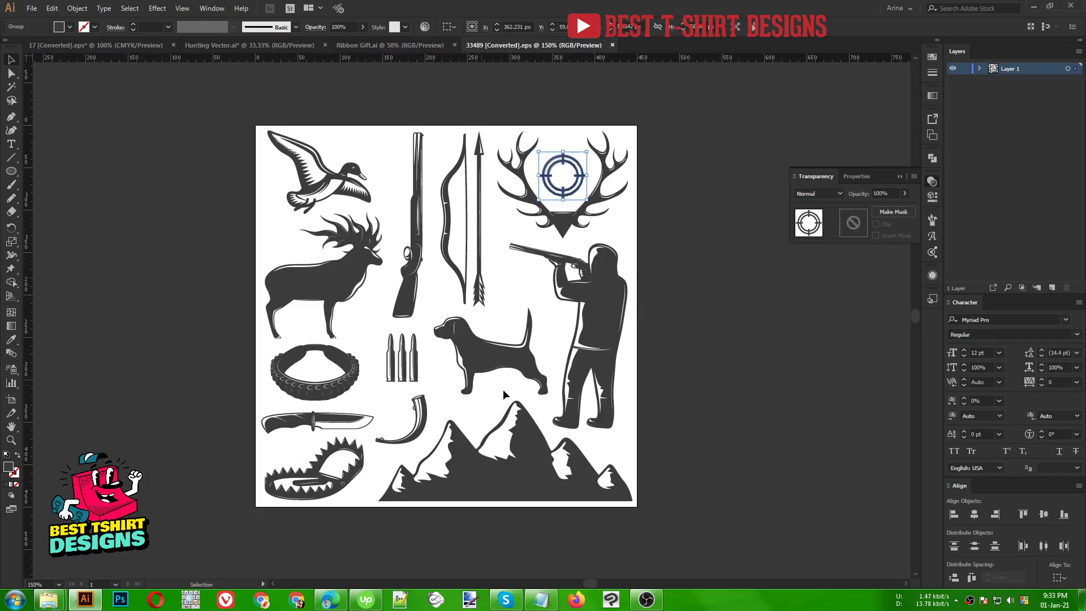
pyautogui.click(414, 373)
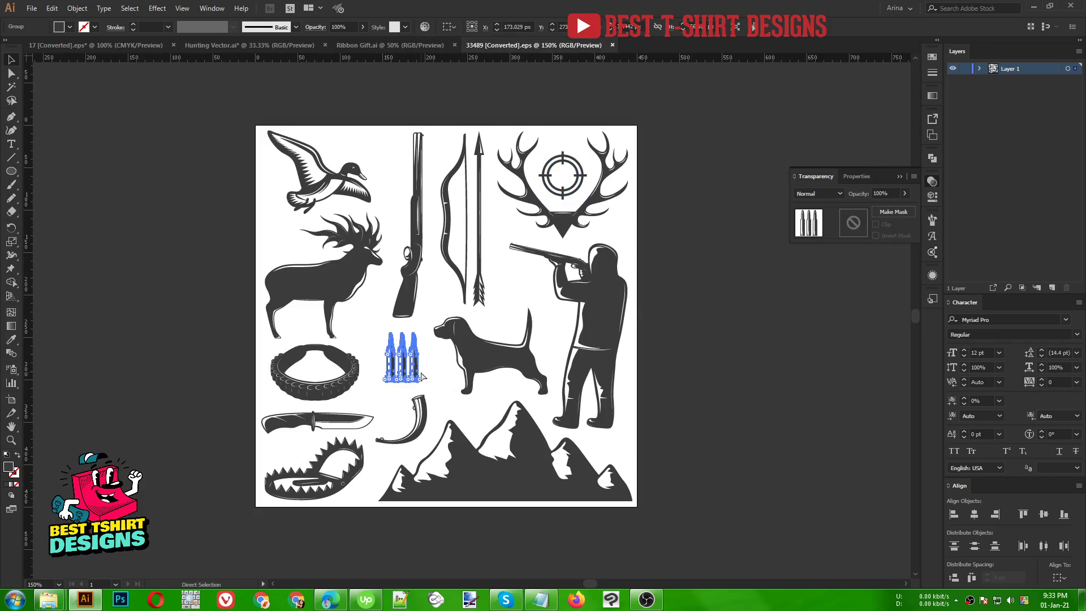
pyautogui.click(272, 45)
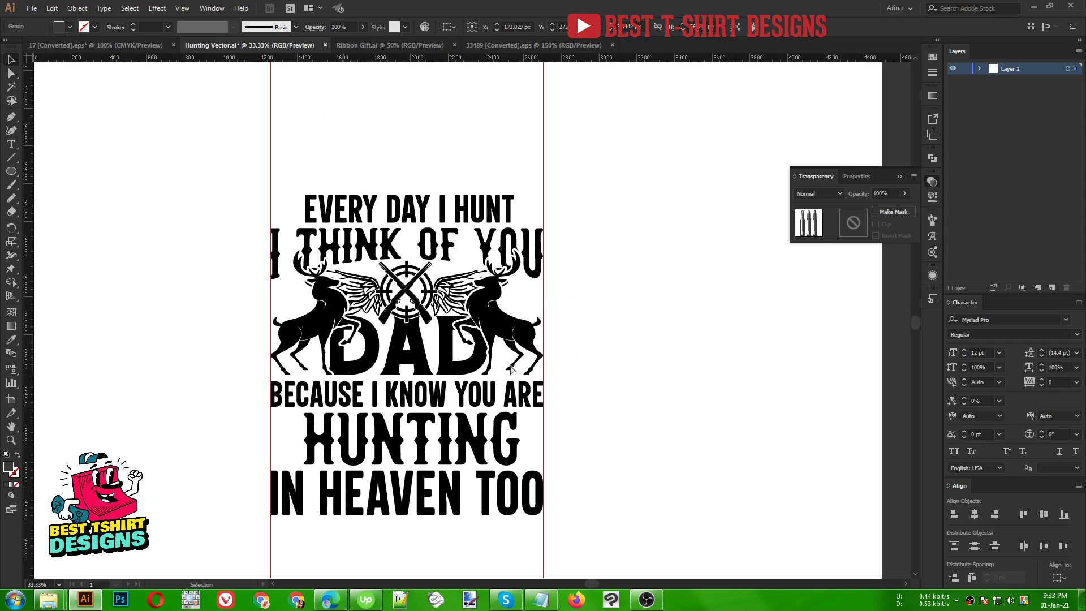
pyautogui.hotkey('ctrl', 'v')
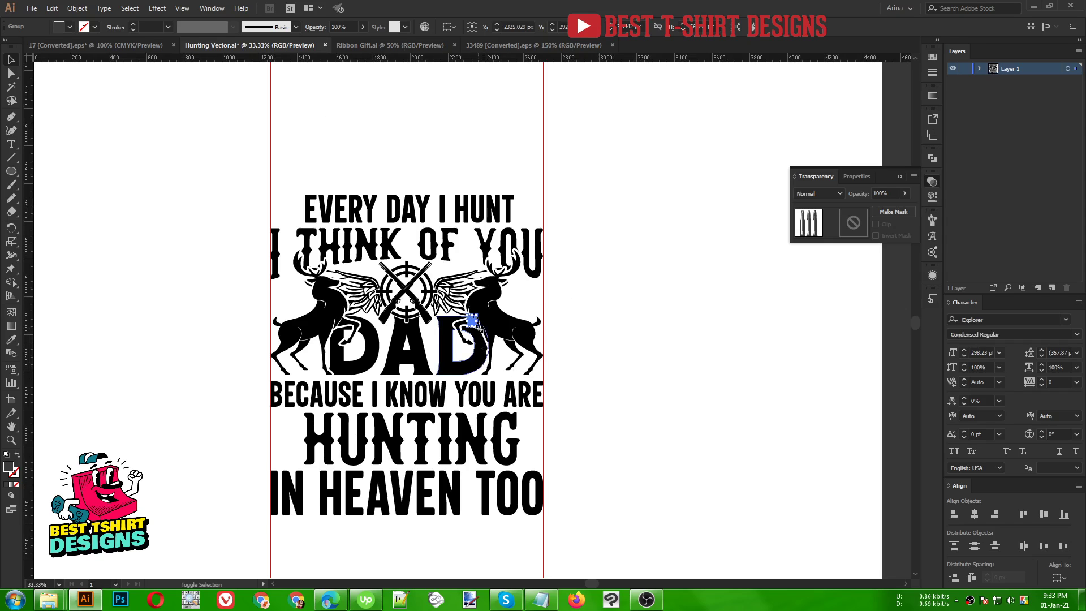
# - Lay the bullets horizontally beside HUNT with tips facing the text, narrow them slightly and snap their bases to the right guide
pyautogui.moveTo(476, 327); pyautogui.dragTo(536, 211)
pyautogui.scroll(4, 531, 181)
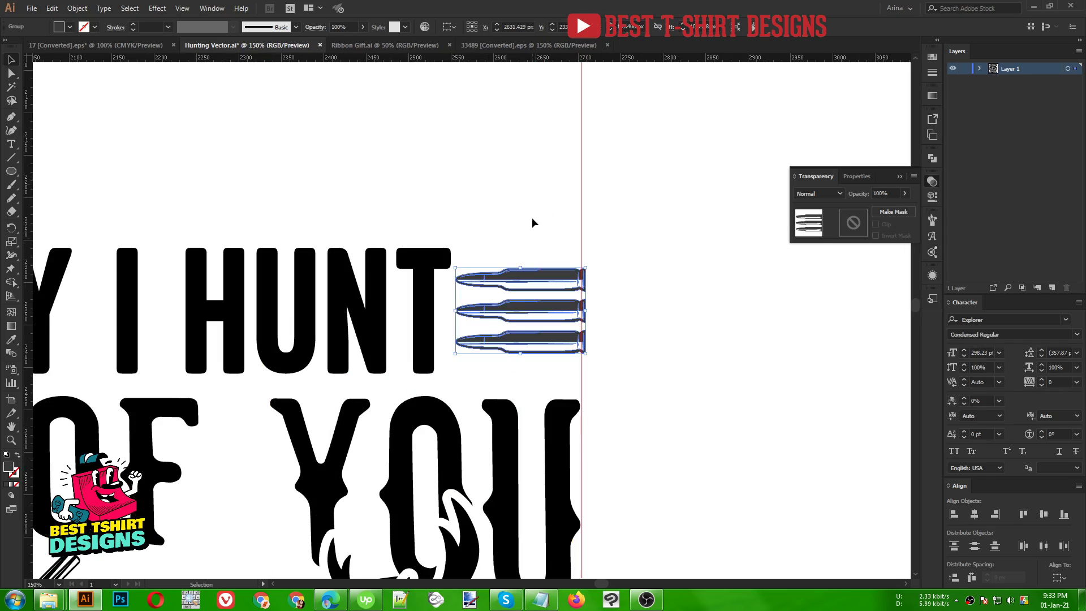
pyautogui.moveTo(455, 311); pyautogui.dragTo(475, 311)
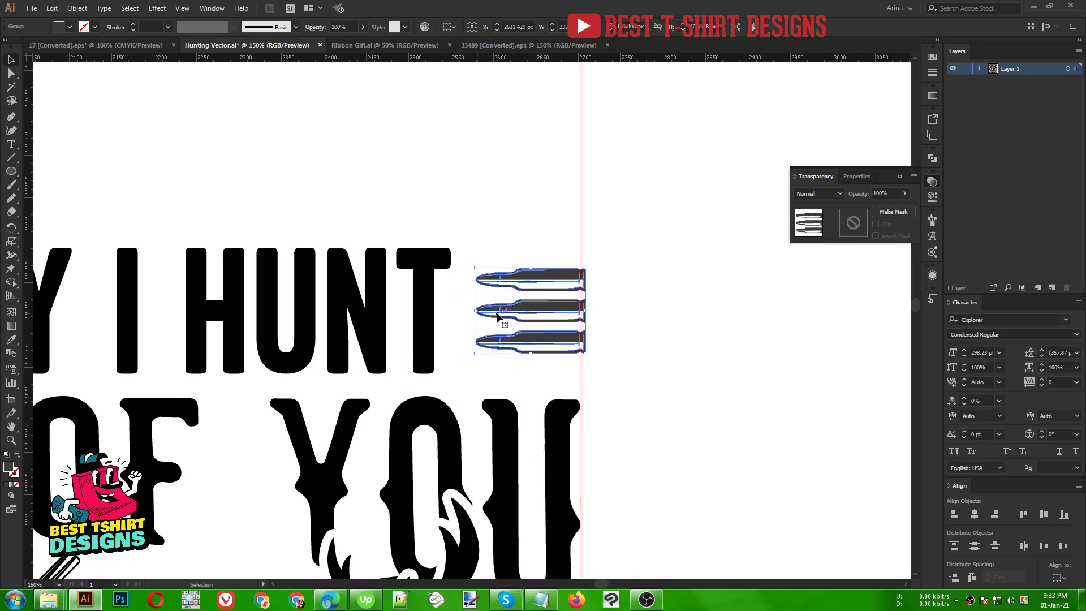
pyautogui.scroll(2, 551, 325)
pyautogui.moveTo(559, 300); pyautogui.dragTo(549, 300)
# - Fill the three bullets with black to match the lettering
pyautogui.click(69, 27)
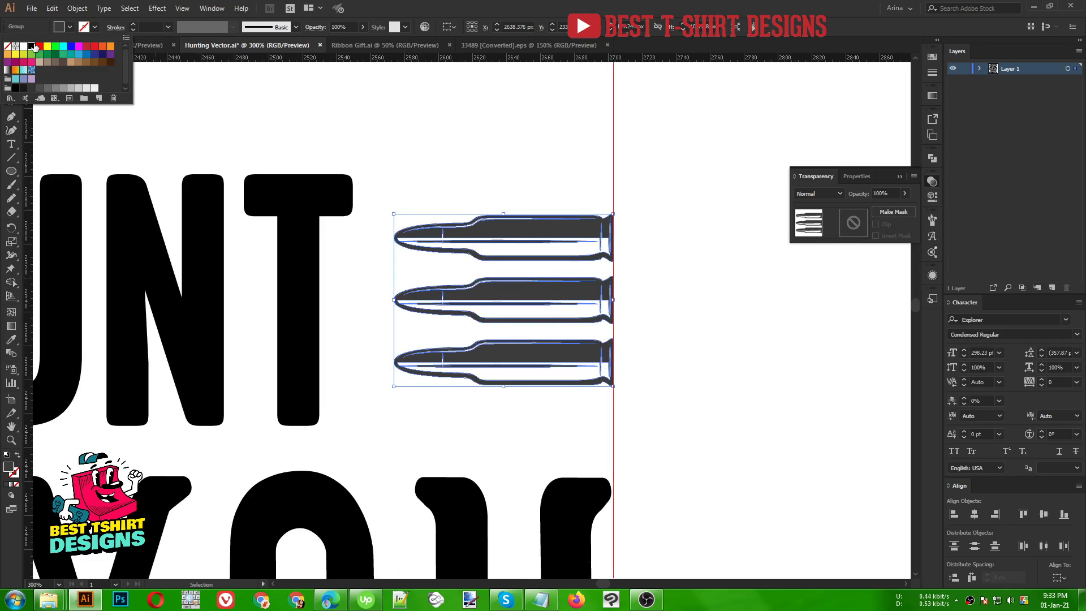
pyautogui.click(36, 48)
pyautogui.scroll(-2, 694, 264)
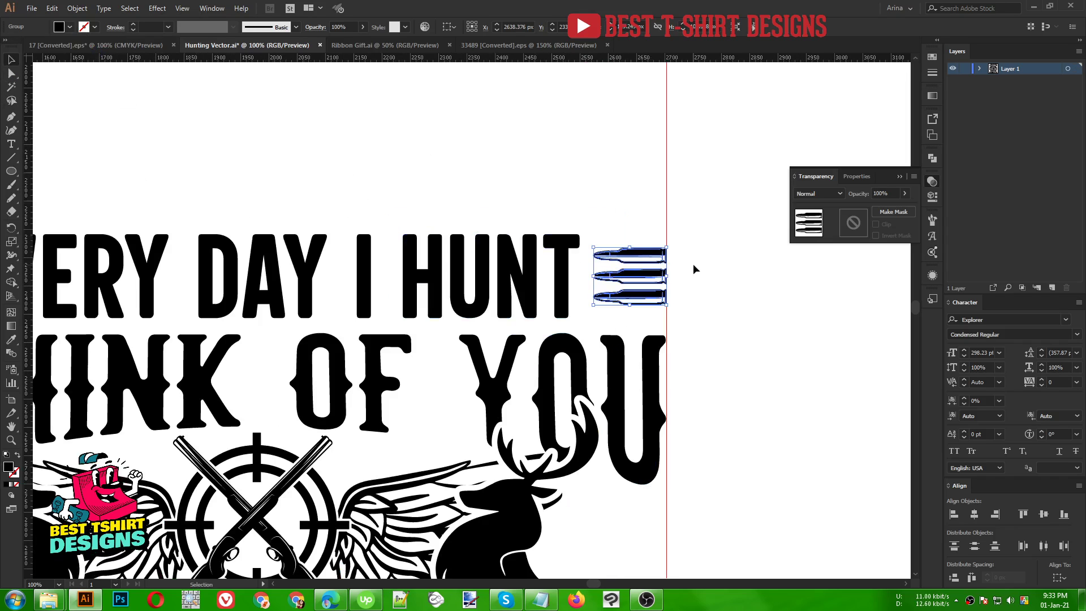
# - Add a mirrored copy of the bullets at the left guide and select both sets together with EVERY DAY I HUNT
pyautogui.click(721, 276)
pyautogui.scroll(-1, 721, 277)
pyautogui.moveTo(672, 280); pyautogui.dragTo(624, 308)
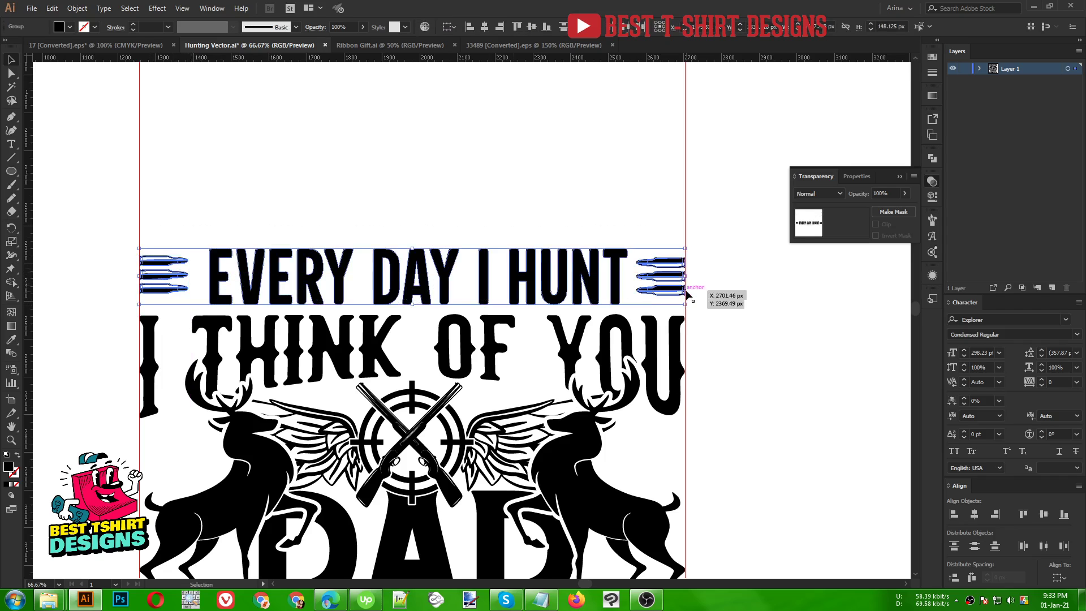
# - Vertically centre and evenly distribute EVERY DAY I HUNT between the two bullet sets, and nudge the row slightly down
pyautogui.click(531, 27)
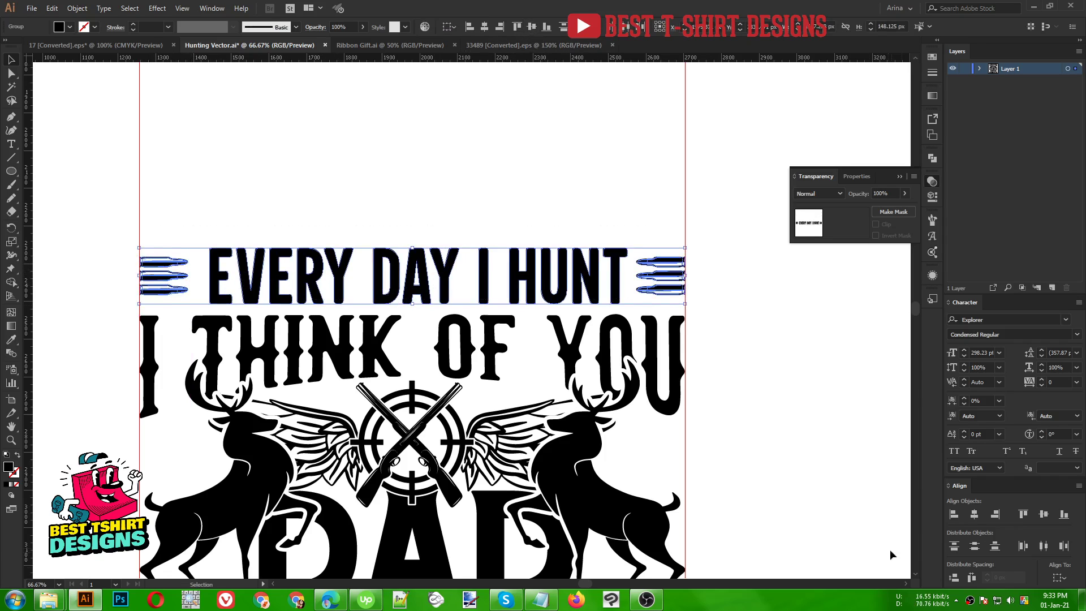
pyautogui.click(972, 578)
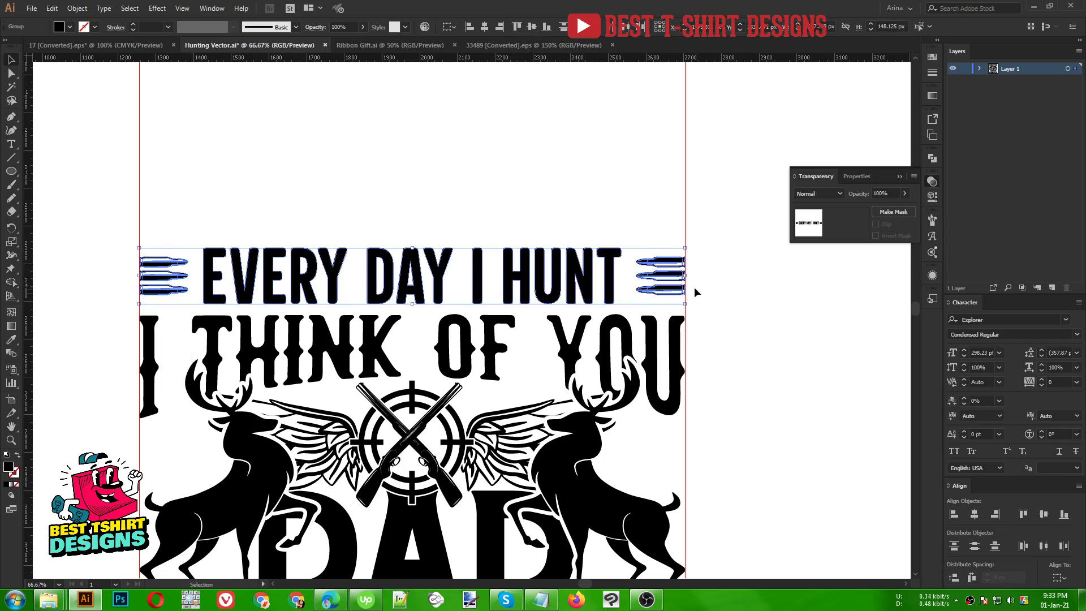
pyautogui.press('Down')
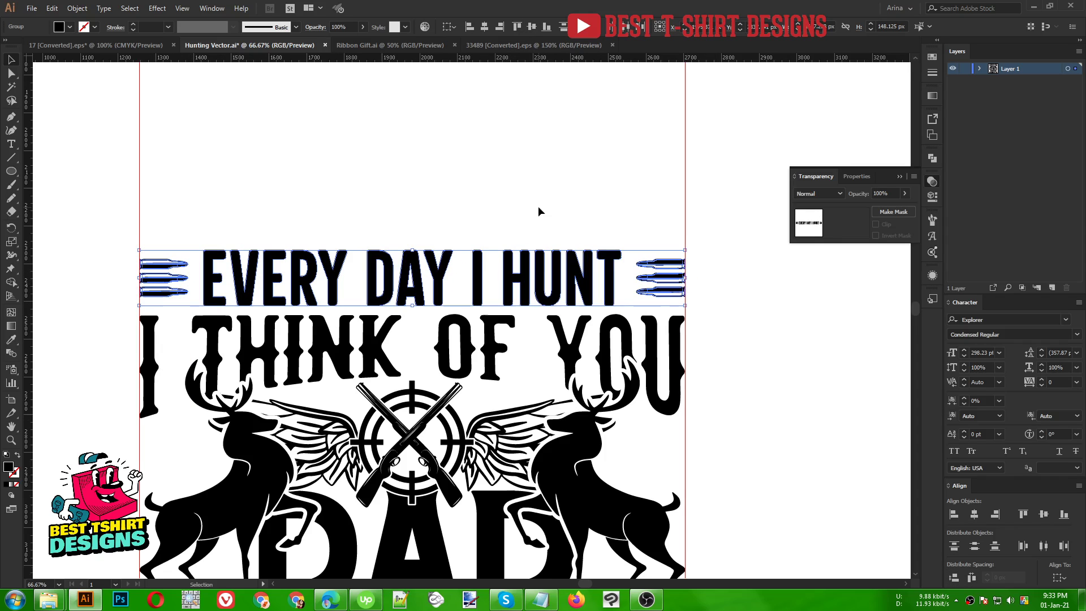
pyautogui.hotkey('ctrl', '-')
pyautogui.hotkey('ctrl', '-')
pyautogui.click(396, 195)
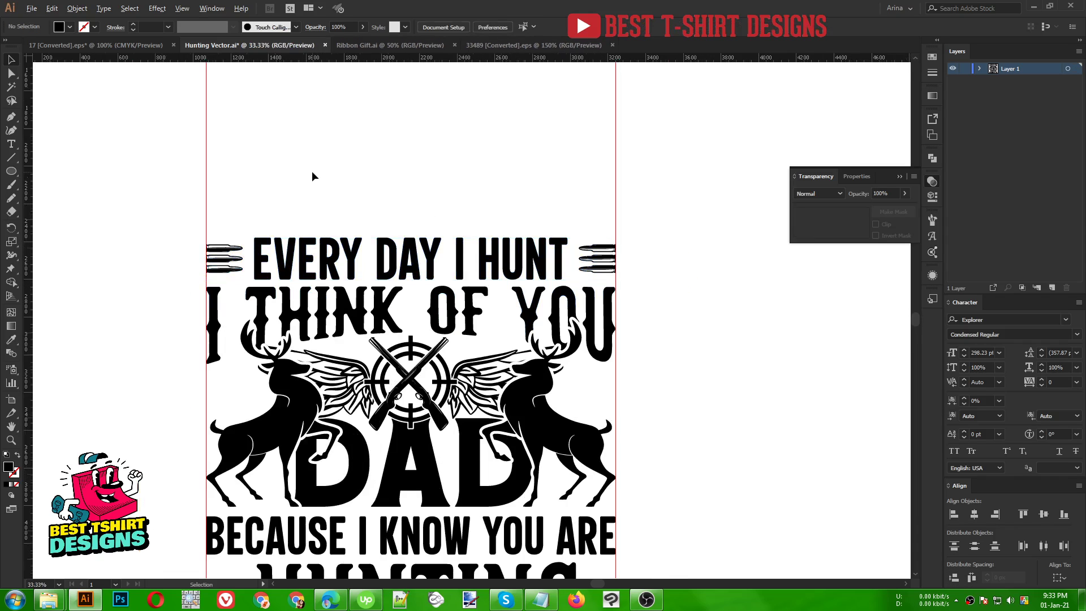
pyautogui.scroll(-2, 311, 171)
pyautogui.scroll(4, 323, 389)
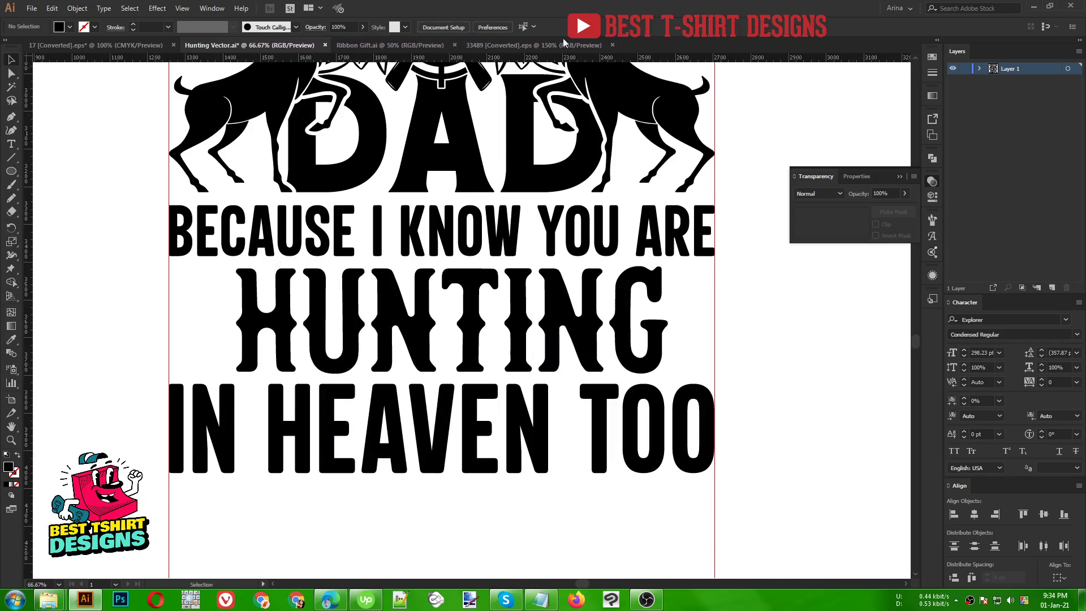
pyautogui.click(522, 45)
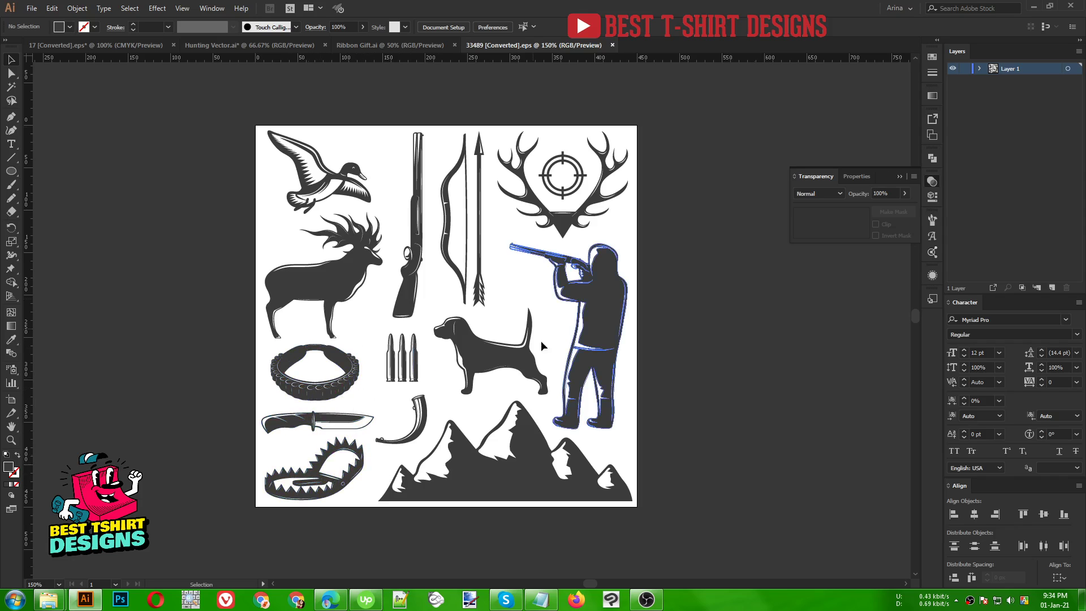
pyautogui.click(300, 46)
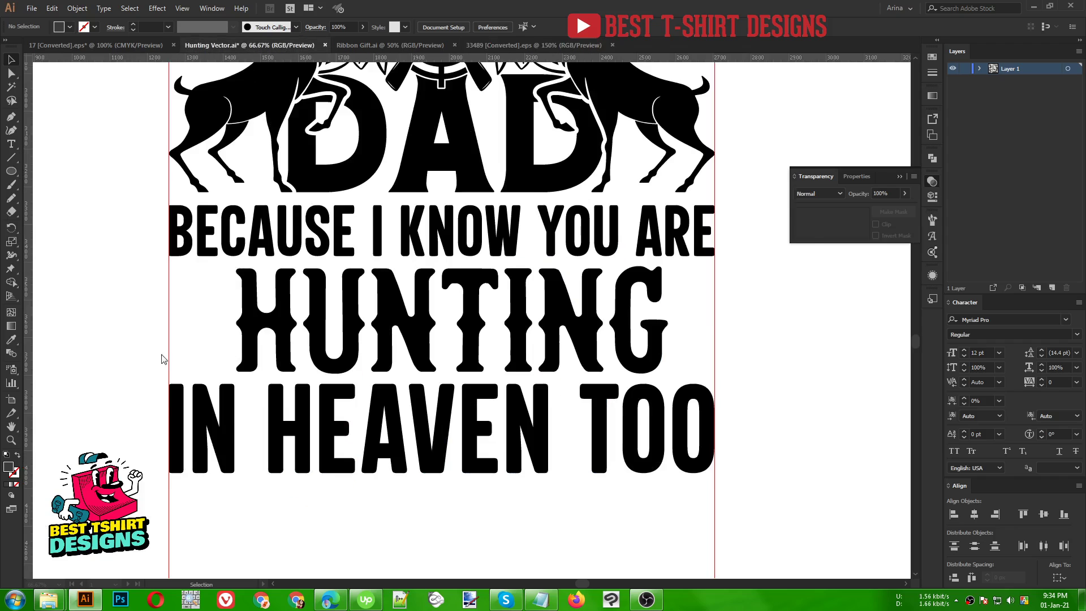
# - Draw a horizontal line about 124 px long with the Pen tool from the left guide toward the H of HUNTING
pyautogui.scroll(1, 164, 356)
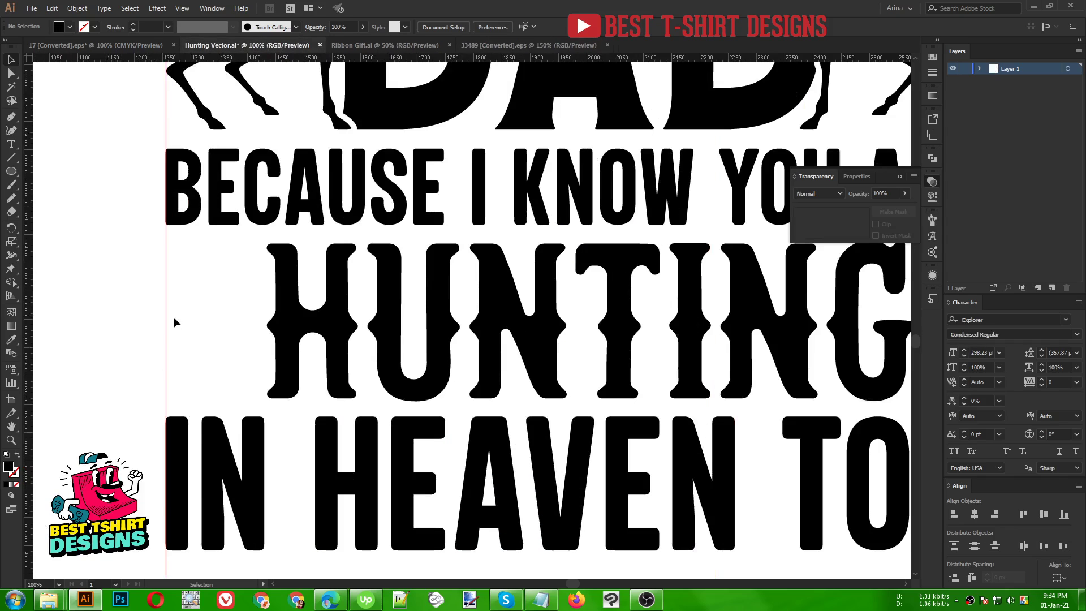
pyautogui.click(10, 117)
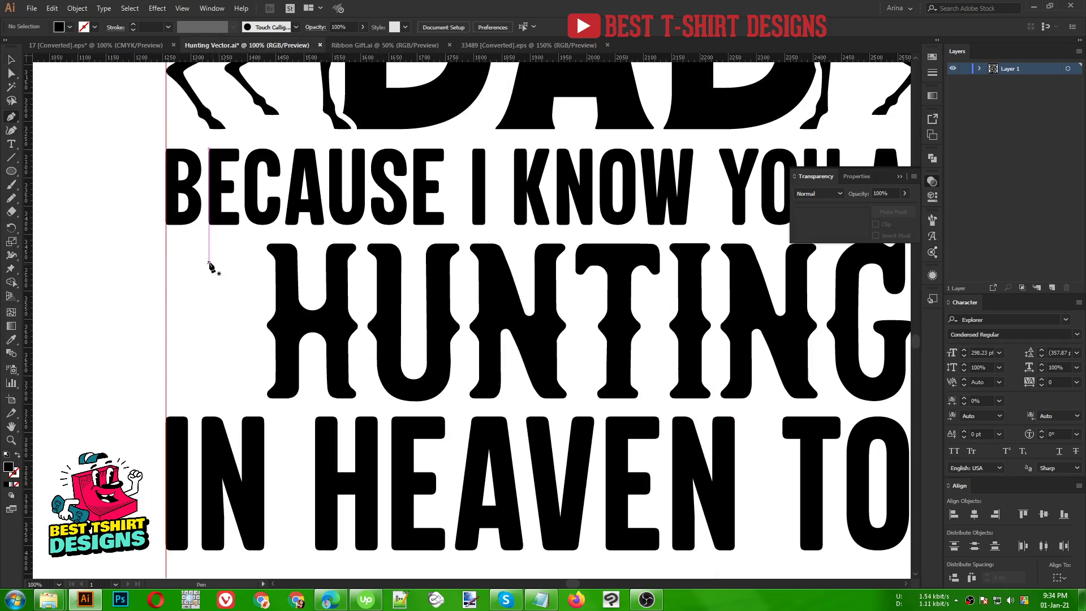
pyautogui.click(236, 276)
pyautogui.press('v')
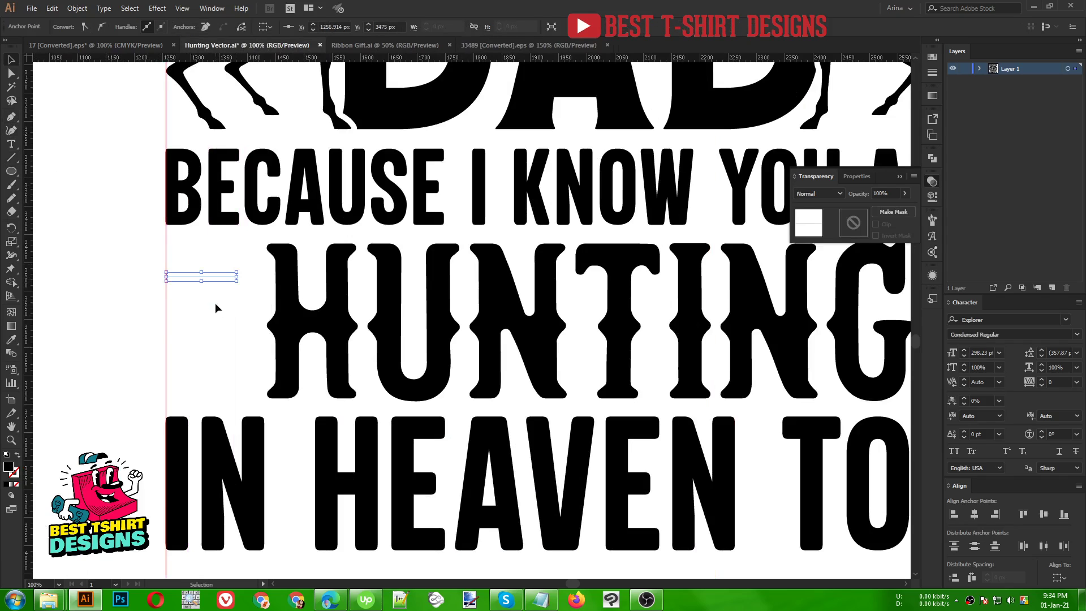
pyautogui.moveTo(207, 254); pyautogui.dragTo(239, 341)
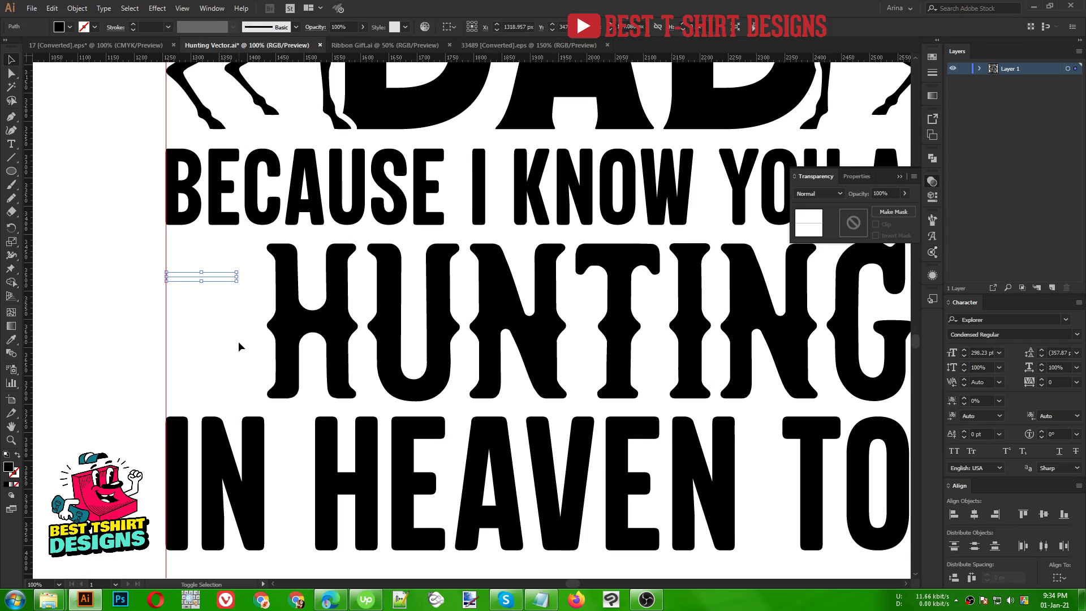
# - Give the line a black 20 pt stroke without fill and apply the triangular tapered width profile
pyautogui.hotkey('shift', 'x')
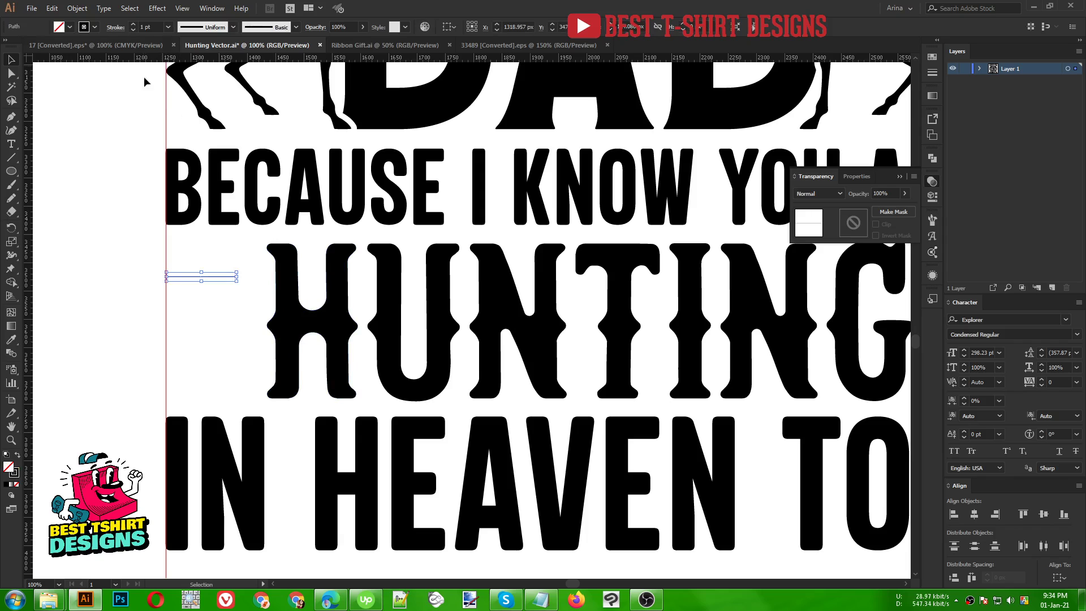
pyautogui.scroll(2, 147, 28)
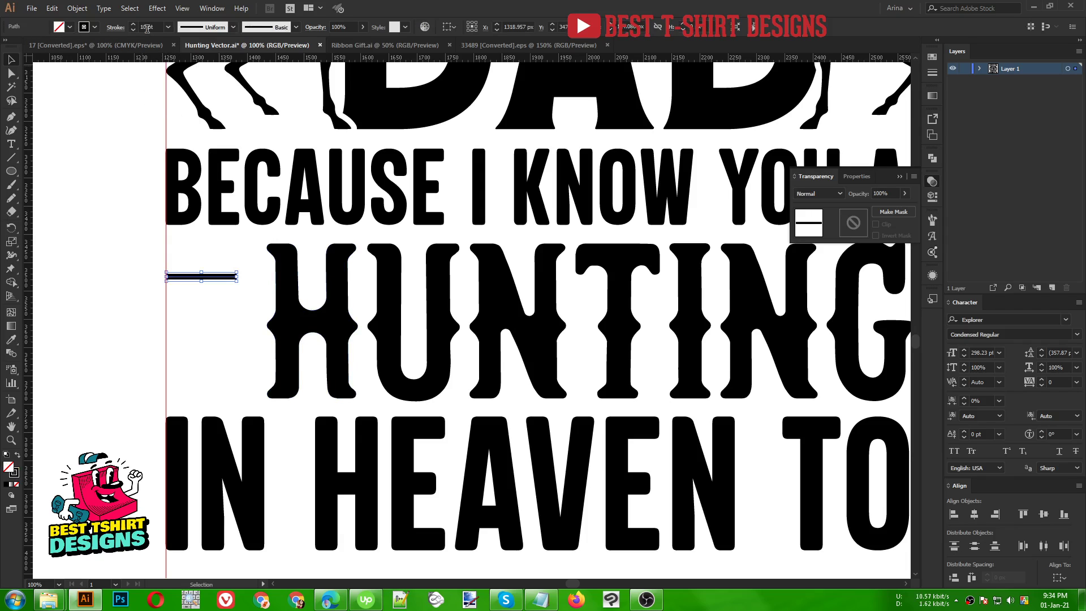
pyautogui.click(117, 28)
pyautogui.click(64, 199)
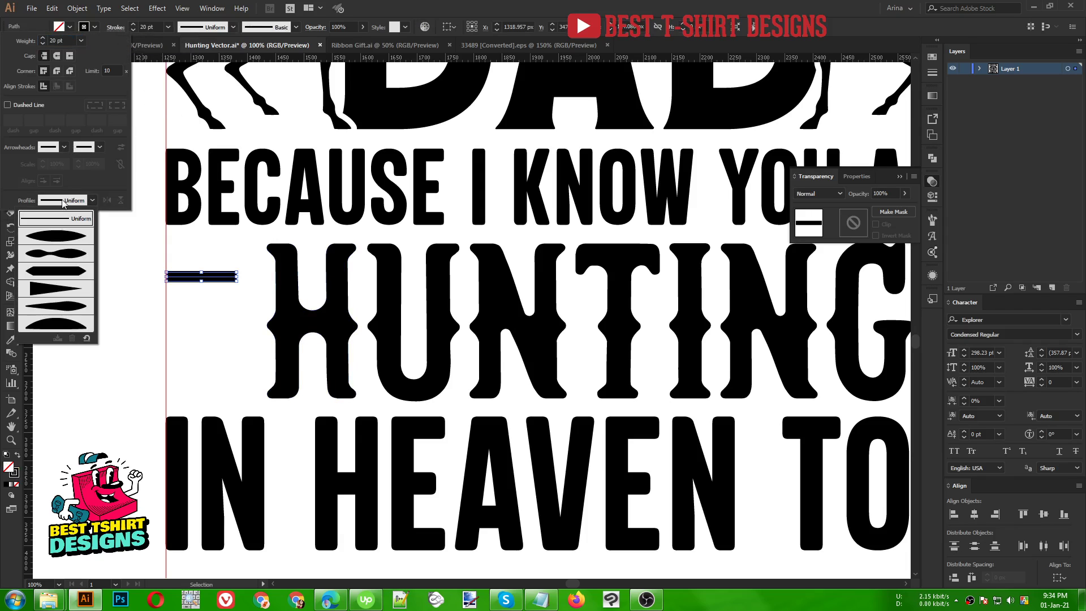
pyautogui.click(61, 290)
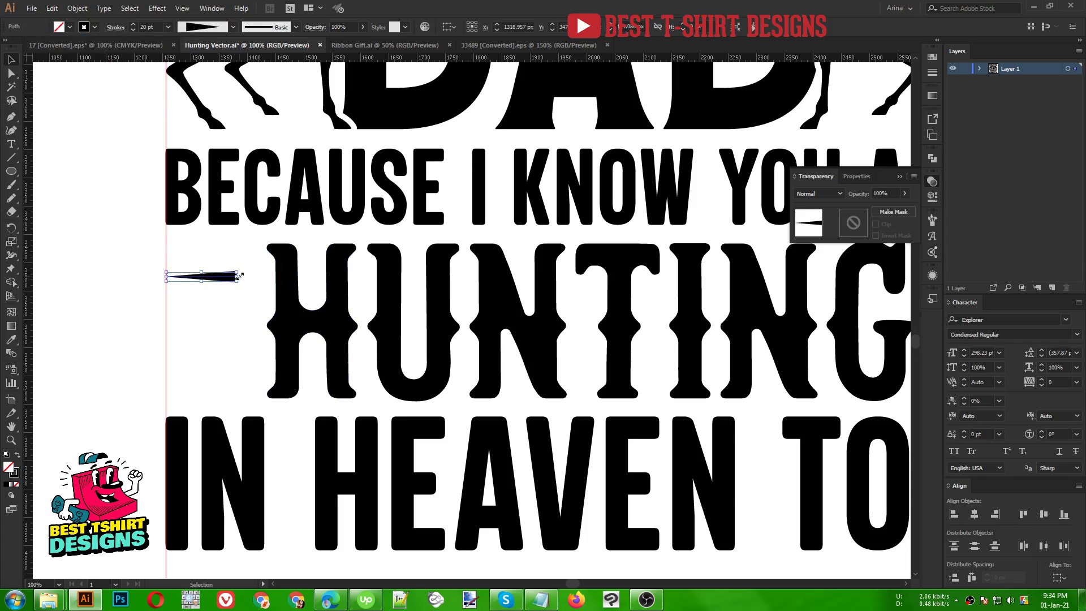
# - Duplicate the tapered spike downward at even spacing to make a column of eight spikes beside HUNTING
pyautogui.scroll(1, 182, 280)
pyautogui.moveTo(242, 279); pyautogui.dragTo(242, 301)
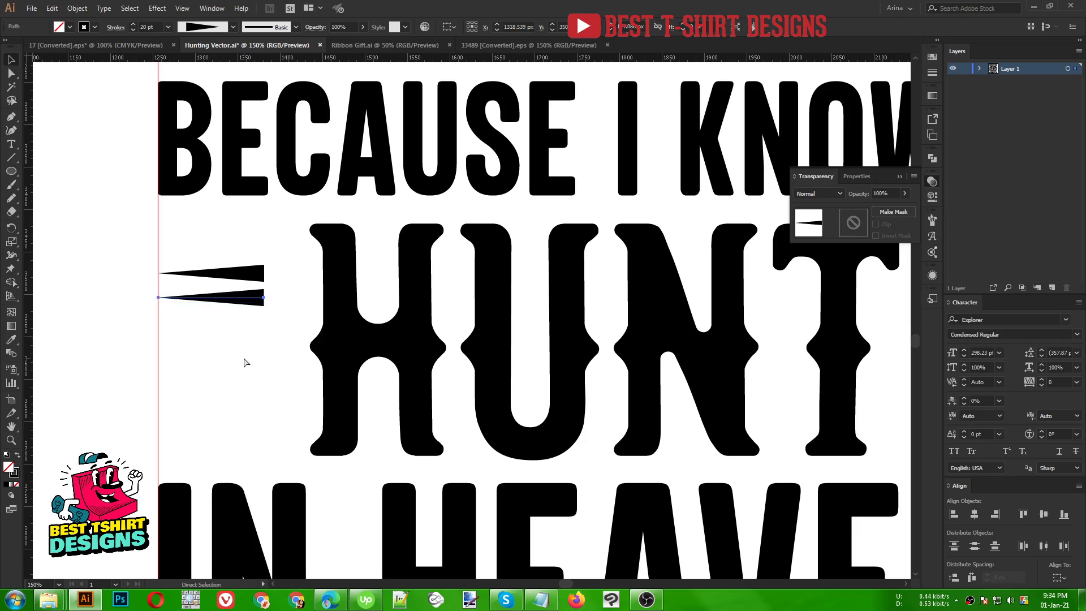
pyautogui.hotkey('ctrl', 'd')
pyautogui.hotkey('ctrl', 'd')
pyautogui.hotkey('ctrl', 'd')
pyautogui.hotkey('ctrl', 'd')
pyautogui.hotkey('ctrl', 'd')
pyautogui.hotkey('ctrl', 'd')
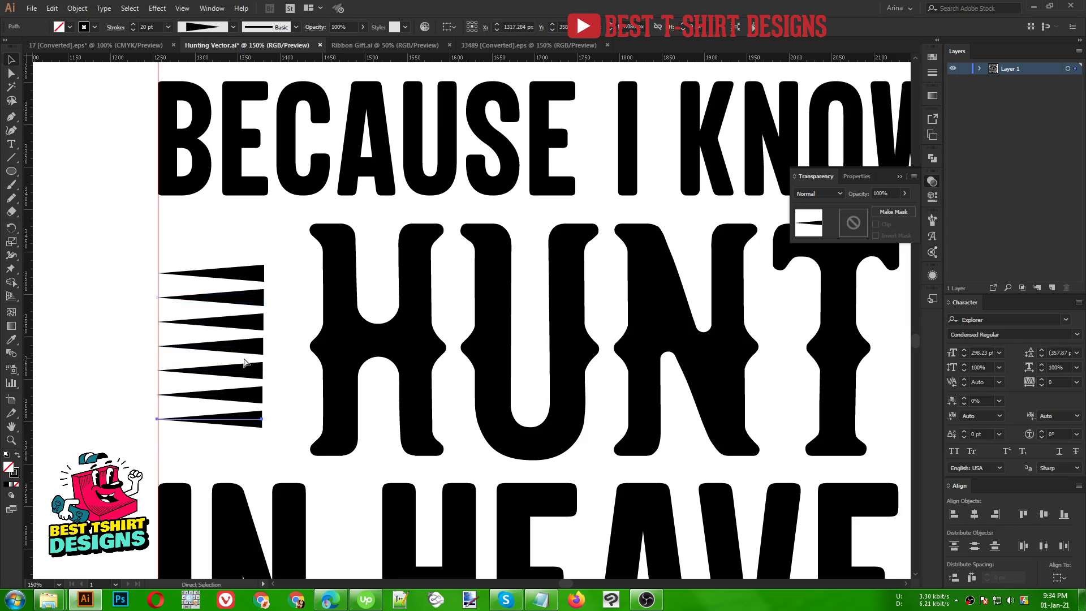
# - Align the eight spikes by their right edges and expand their appearance into one group of filled shapes
pyautogui.moveTo(211, 252); pyautogui.dragTo(265, 451)
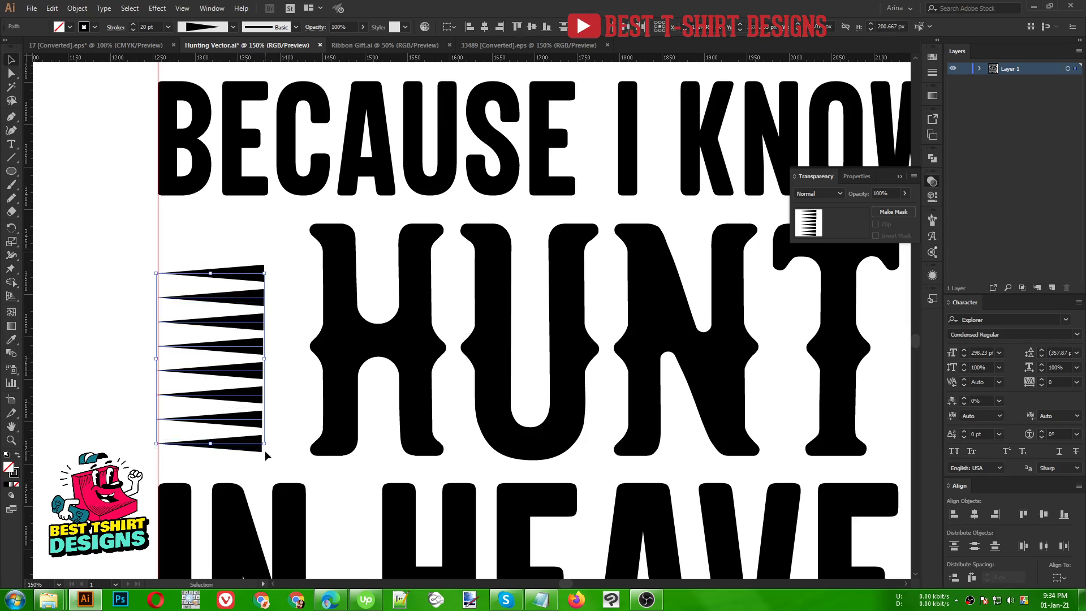
pyautogui.click(500, 28)
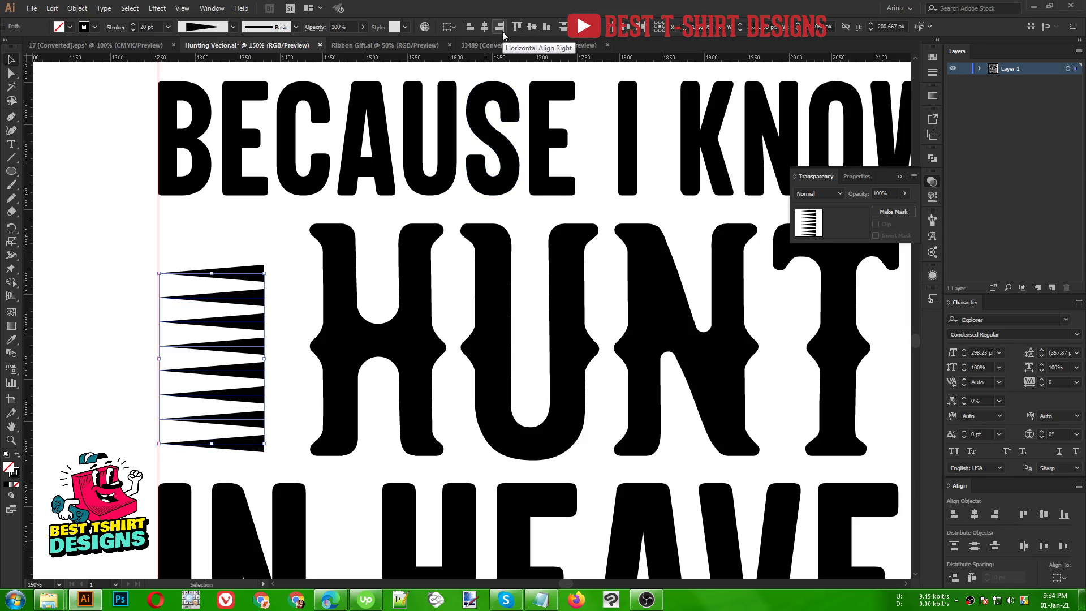
pyautogui.click(76, 9)
pyautogui.click(104, 146)
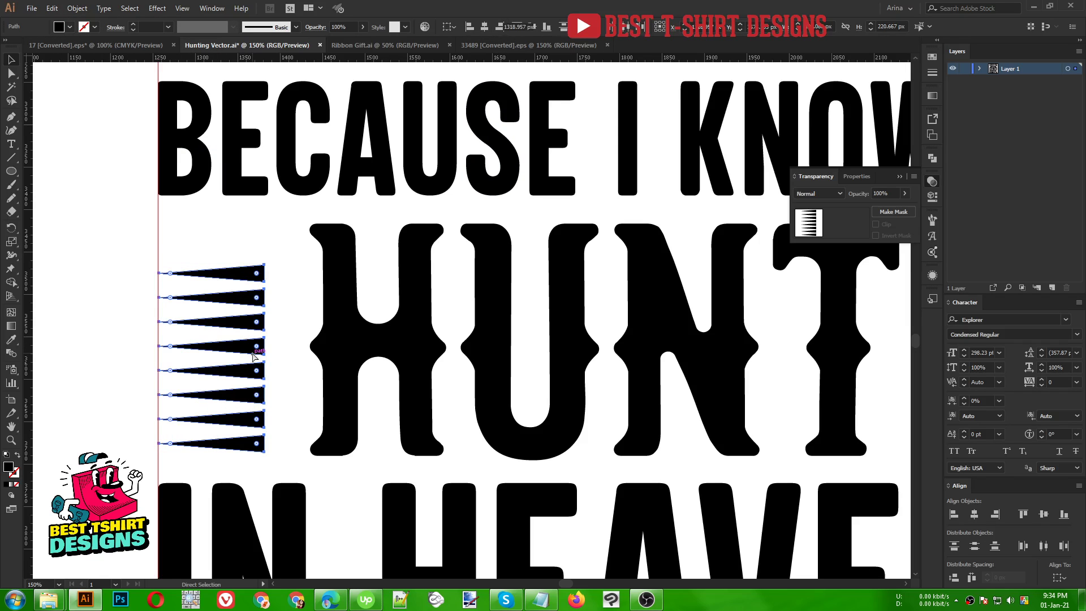
pyautogui.hotkey('ctrl', 'g')
# - Copy the spike group to the right guide after HUNTING and mirror it so the tips point outward
pyautogui.scroll(-2, 190, 322)
pyautogui.scroll(-1, 171, 320)
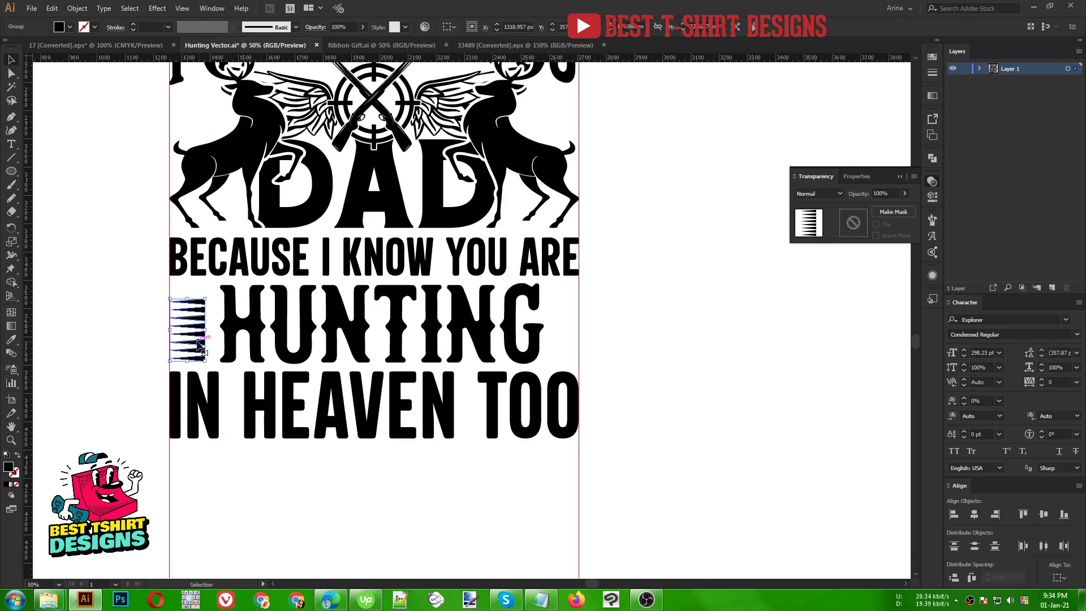
pyautogui.moveTo(202, 340); pyautogui.dragTo(548, 325)
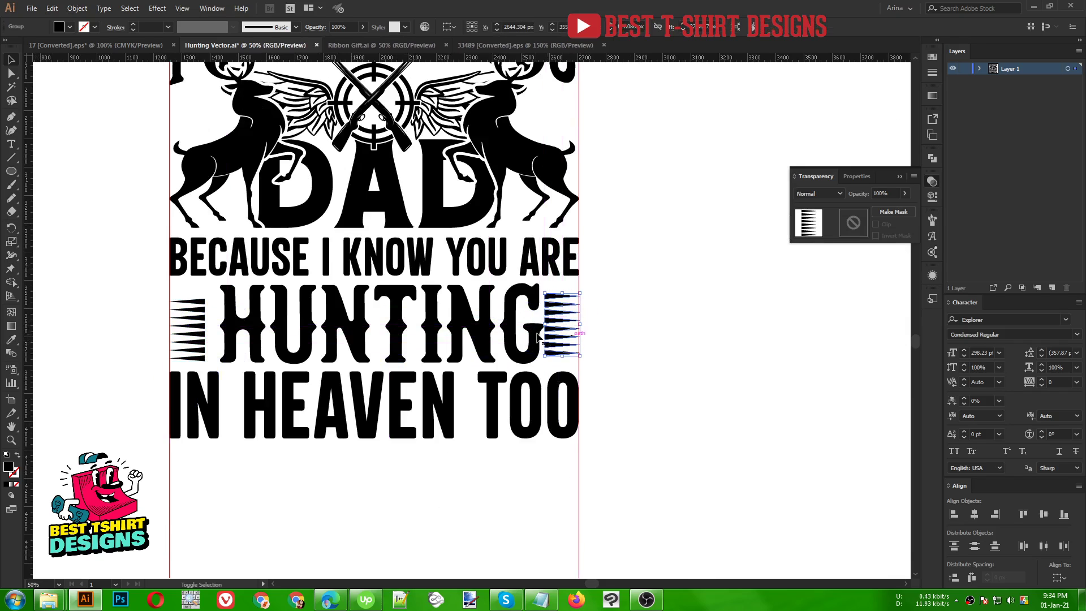
# - Vertically centre HUNTING with both spike groups and distribute the three objects evenly between the guides
pyautogui.keyDown('shift'); pyautogui.click(244, 331); pyautogui.keyUp('shift')
pyautogui.keyDown('shift'); pyautogui.click(204, 335); pyautogui.keyUp('shift')
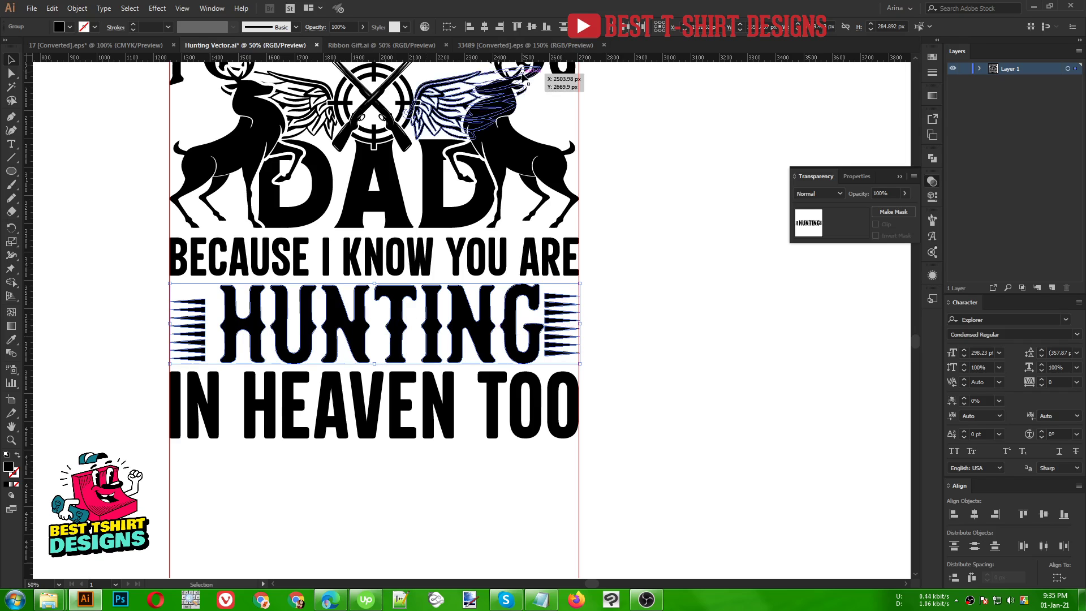
pyautogui.click(532, 29)
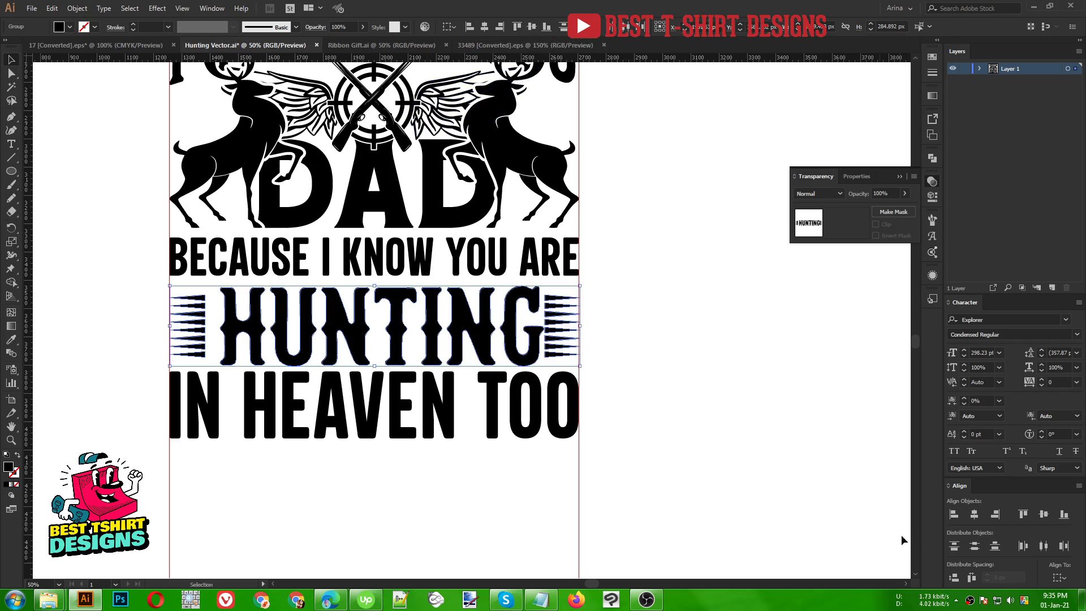
pyautogui.click(968, 579)
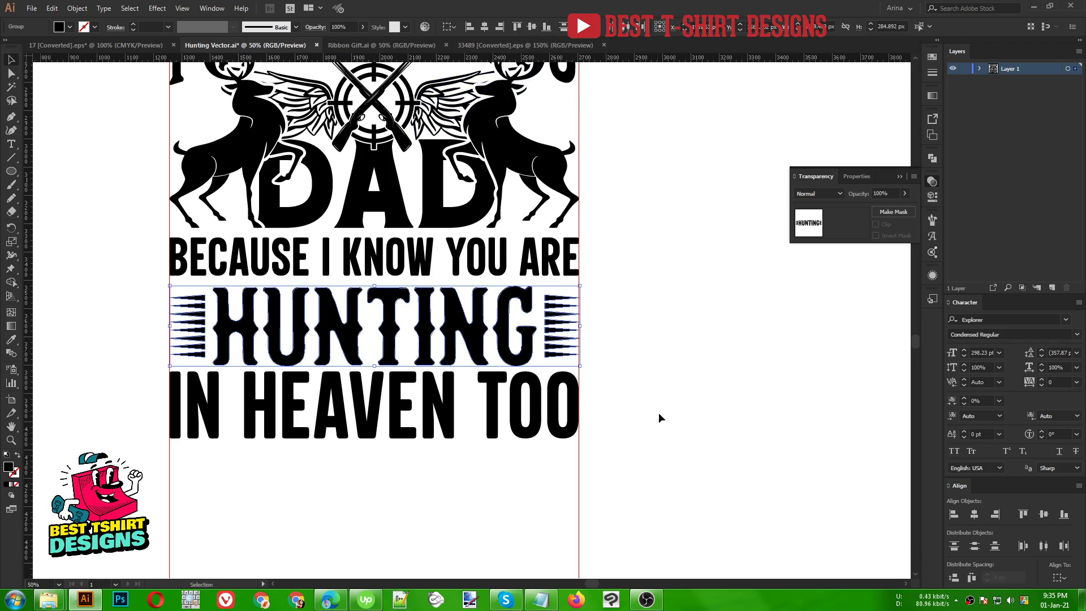
# - Fit the HUNTING row's width to the right guide and nudge the row up slightly between its neighbouring text lines
pyautogui.scroll(2, 592, 334)
pyautogui.moveTo(577, 321); pyautogui.dragTo(577, 322)
pyautogui.scroll(-2, 643, 340)
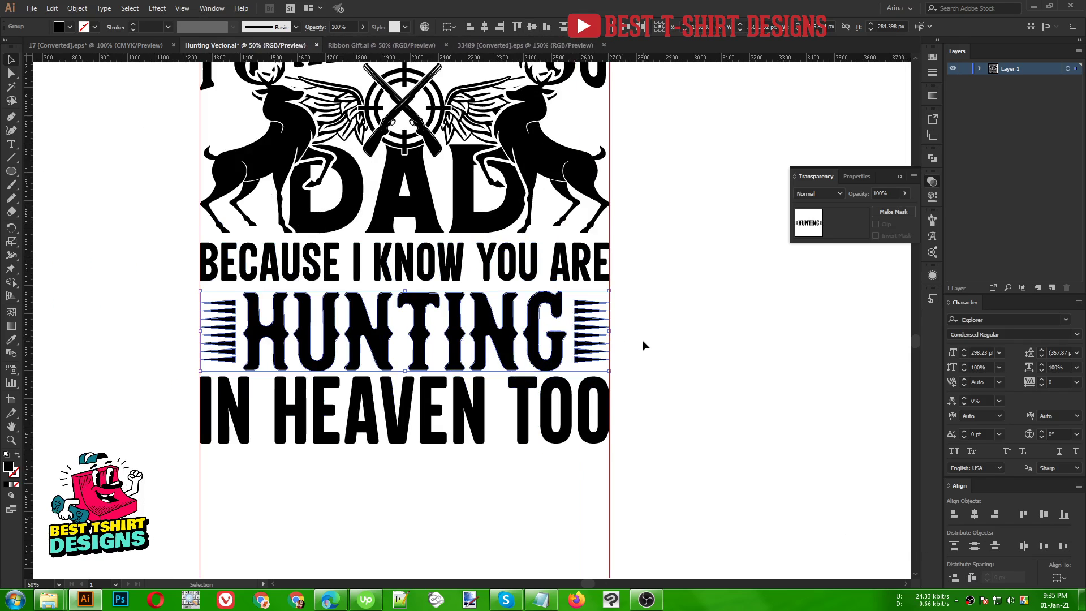
pyautogui.scroll(1, 181, 335)
pyautogui.scroll(-1, 179, 335)
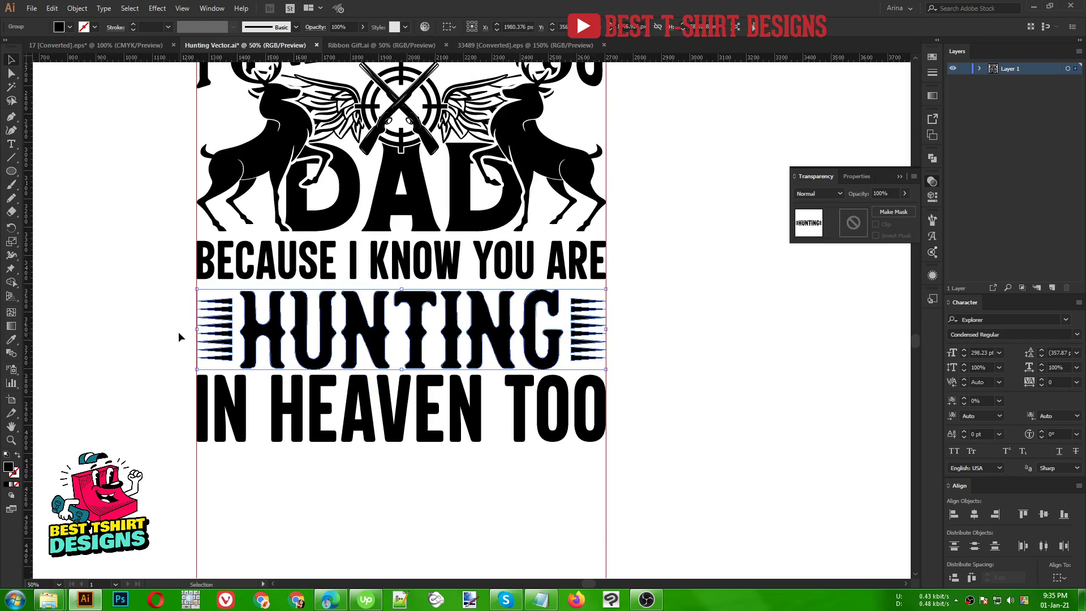
pyautogui.press('Up')
pyautogui.press('Up')
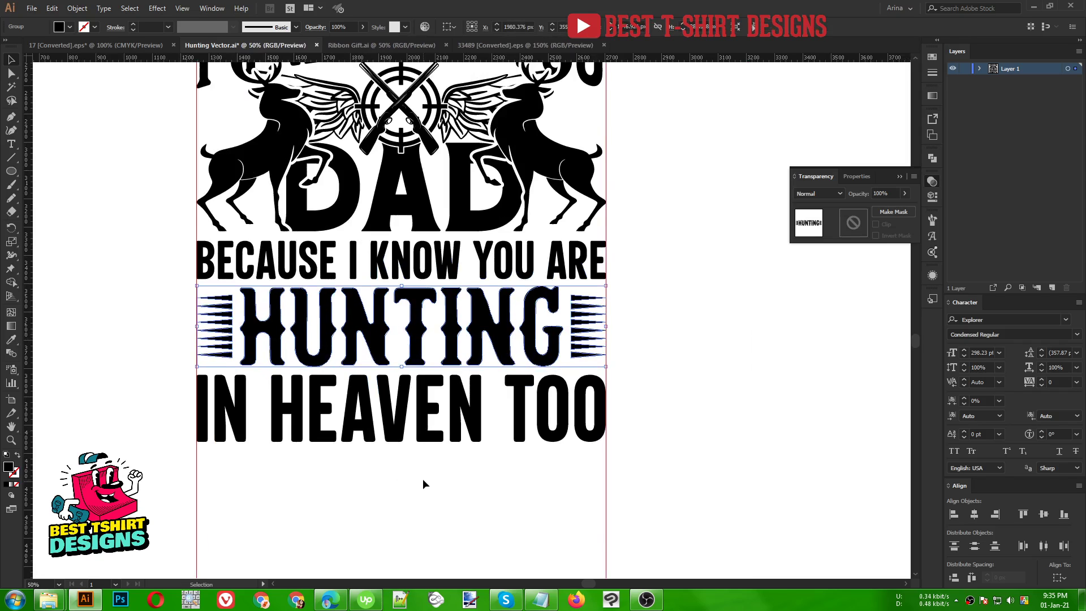
# - Distribute the vertical spacing evenly between the BECAUSE I KNOW YOU ARE, HUNTING and IN HEAVEN TOO lines
pyautogui.moveTo(460, 472); pyautogui.dragTo(297, 263)
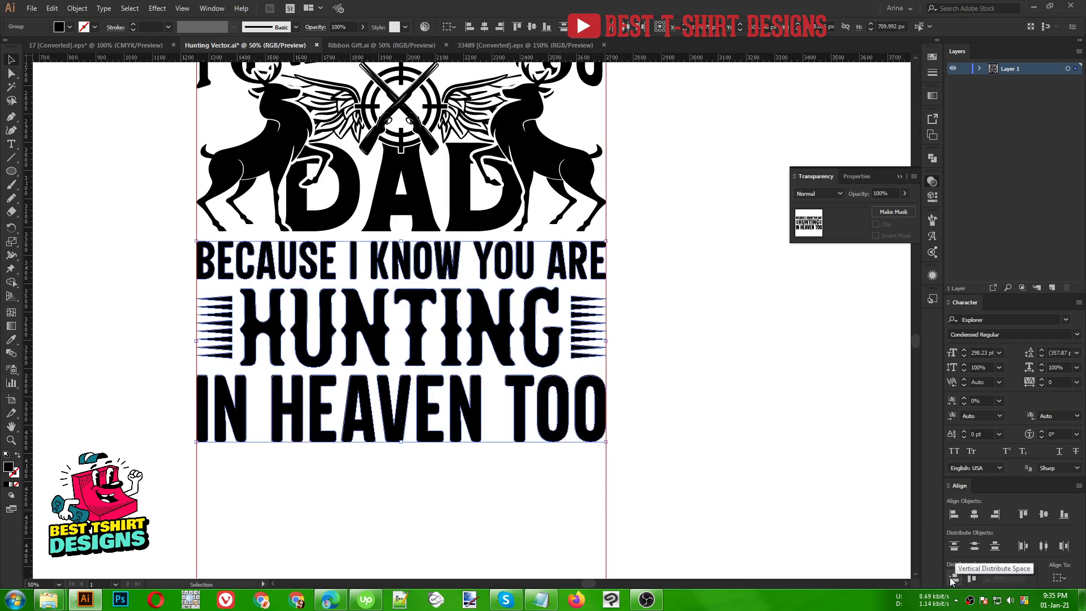
pyautogui.click(484, 479)
pyautogui.scroll(-1, 485, 480)
# - Flip both bullet groups beside EVERY DAY I HUNT horizontally so their tips point outward, keeping them at the guides
pyautogui.scroll(3, 484, 480)
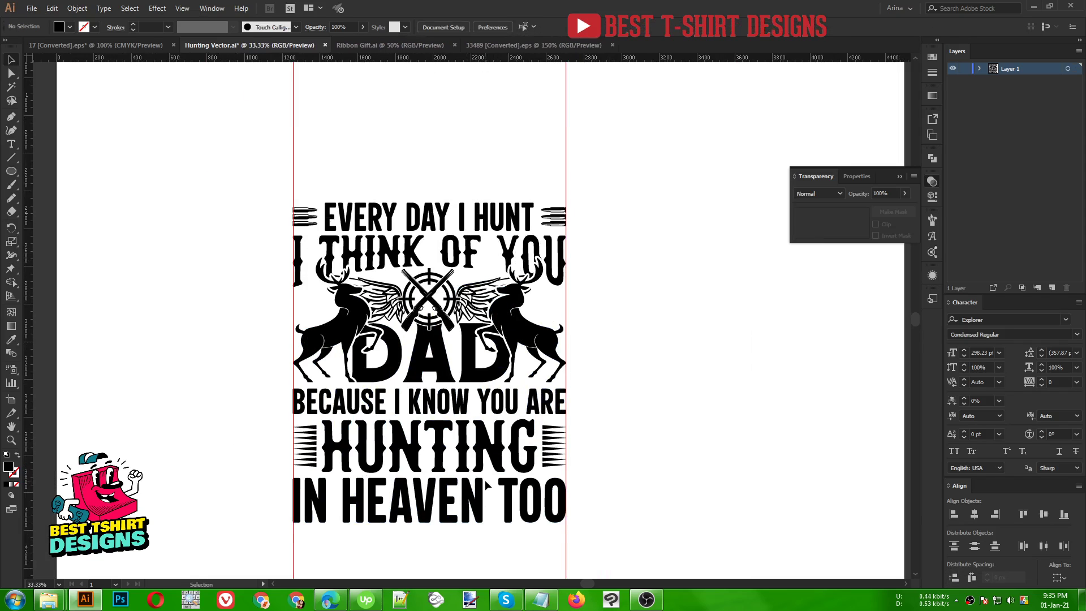
pyautogui.scroll(1, 376, 175)
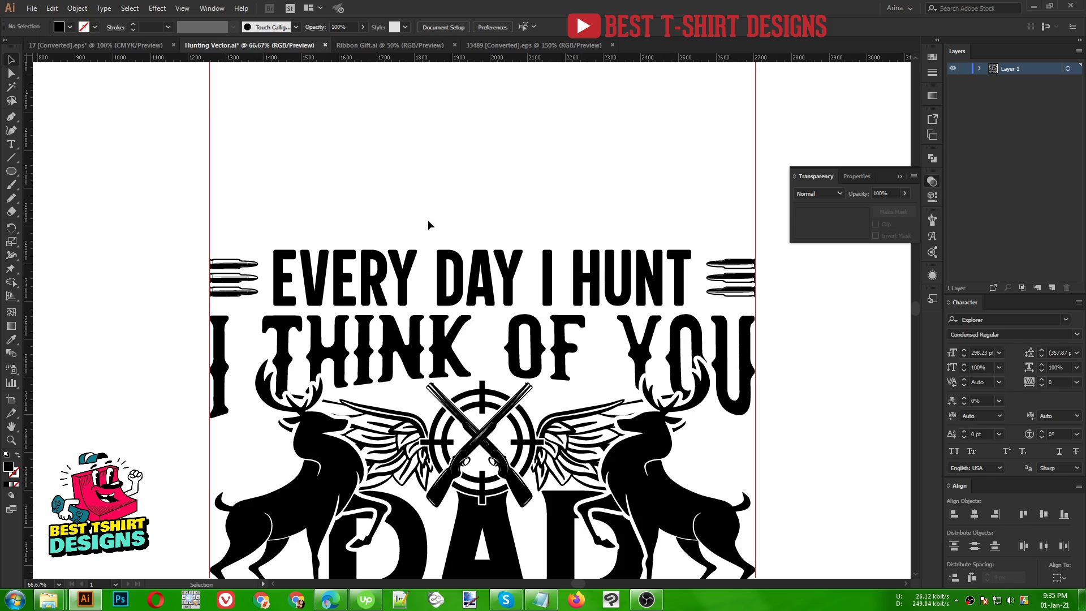
pyautogui.click(736, 268)
pyautogui.moveTo(762, 281)
pyautogui.mouseDown()
pyautogui.moveTo(726, 291)
pyautogui.moveTo(714, 280)
pyautogui.mouseUp()
pyautogui.click(821, 313)
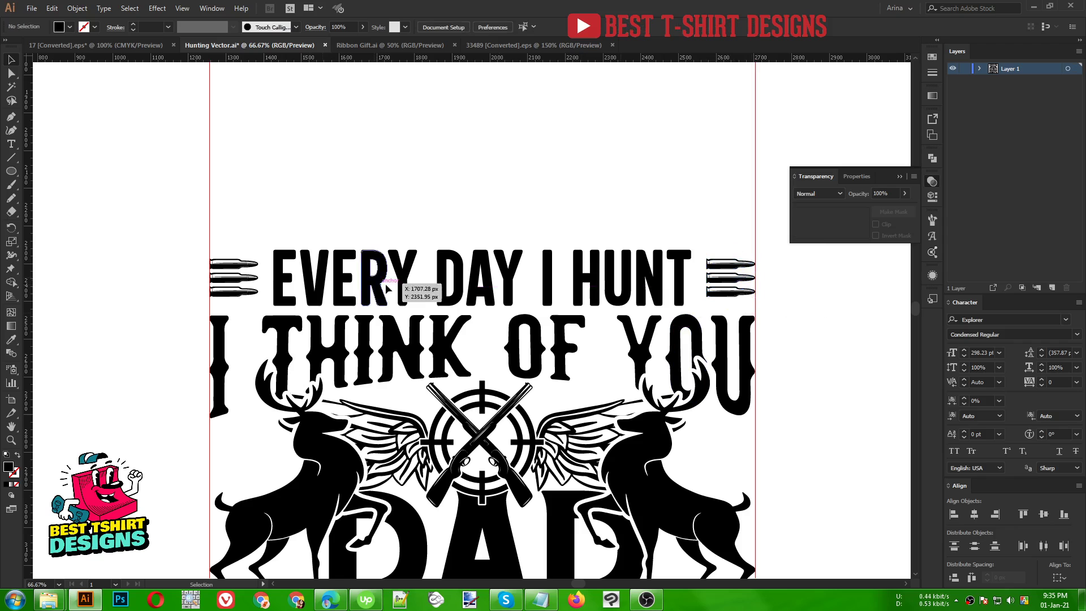
pyautogui.click(254, 278)
pyautogui.moveTo(265, 278); pyautogui.dragTo(192, 274)
pyautogui.click(160, 242)
# - Delete both vertical guides beside the design
pyautogui.scroll(-1, 160, 242)
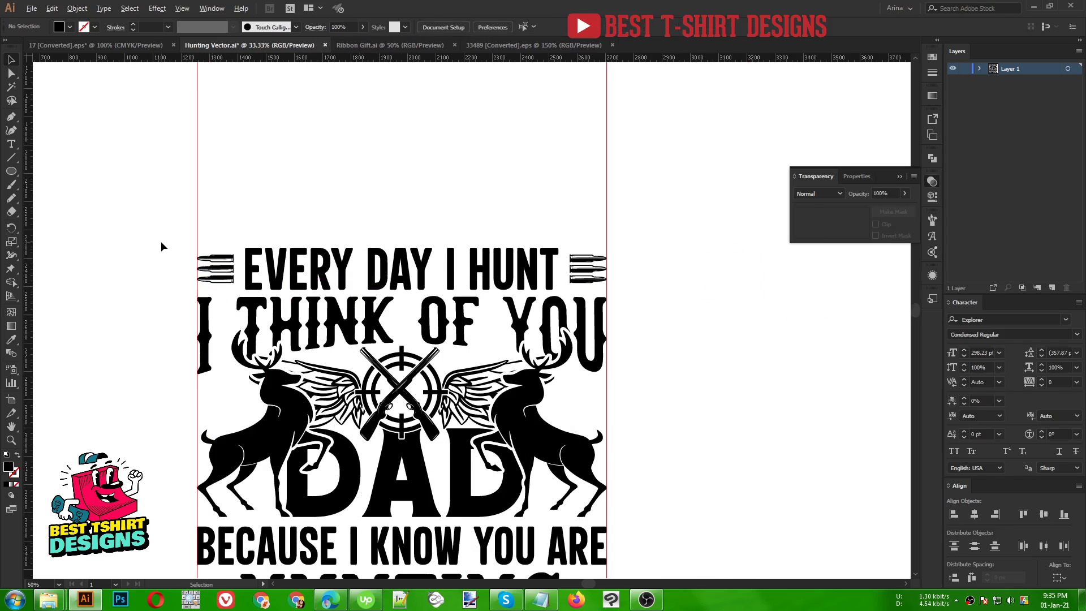
pyautogui.scroll(-1, 161, 247)
pyautogui.scroll(1, 303, 289)
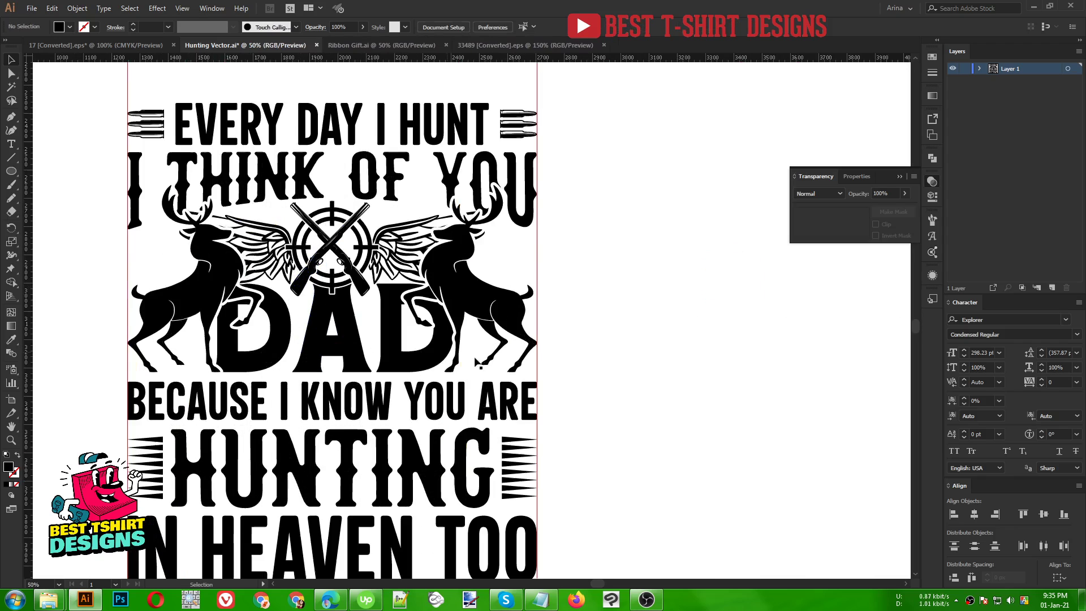
pyautogui.scroll(-1, 452, 346)
pyautogui.scroll(-1, 452, 345)
pyautogui.moveTo(197, 497); pyautogui.dragTo(699, 558)
pyautogui.press('Delete')
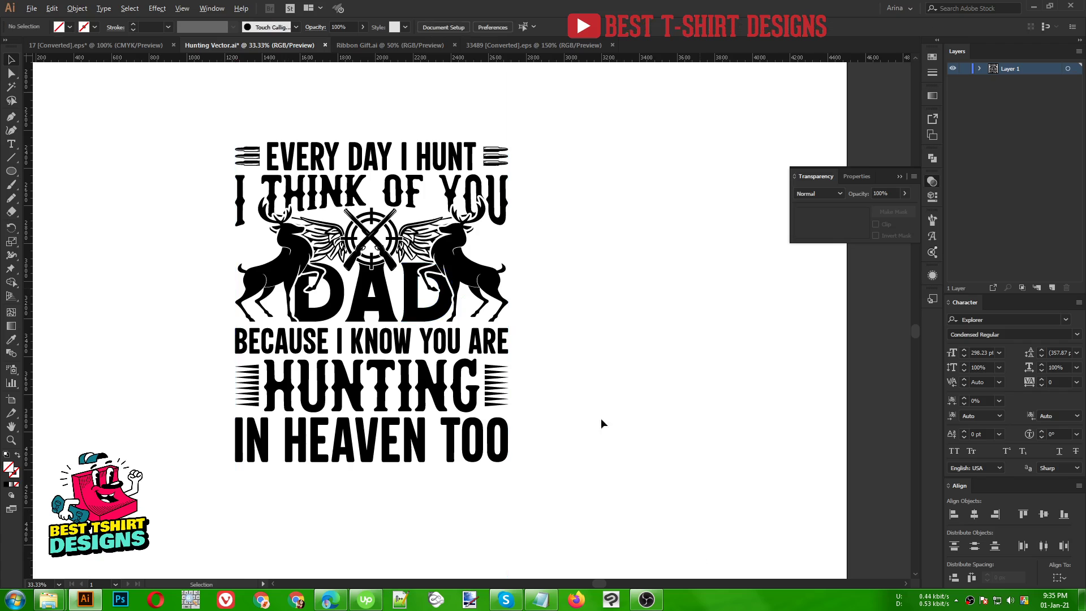
# - Fill the entire design, including text, deer, winged emblem, bullets and spikes, with the dark red swatch and deselect it
pyautogui.scroll(1, 389, 208)
pyautogui.moveTo(425, 294); pyautogui.dragTo(386, 262)
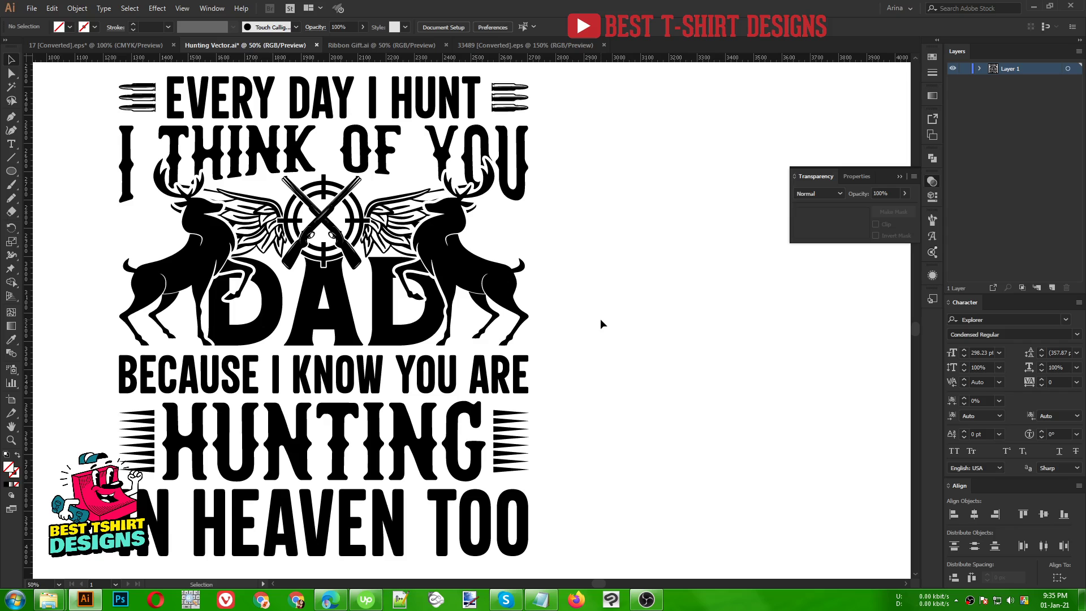
pyautogui.moveTo(102, 66); pyautogui.dragTo(552, 562)
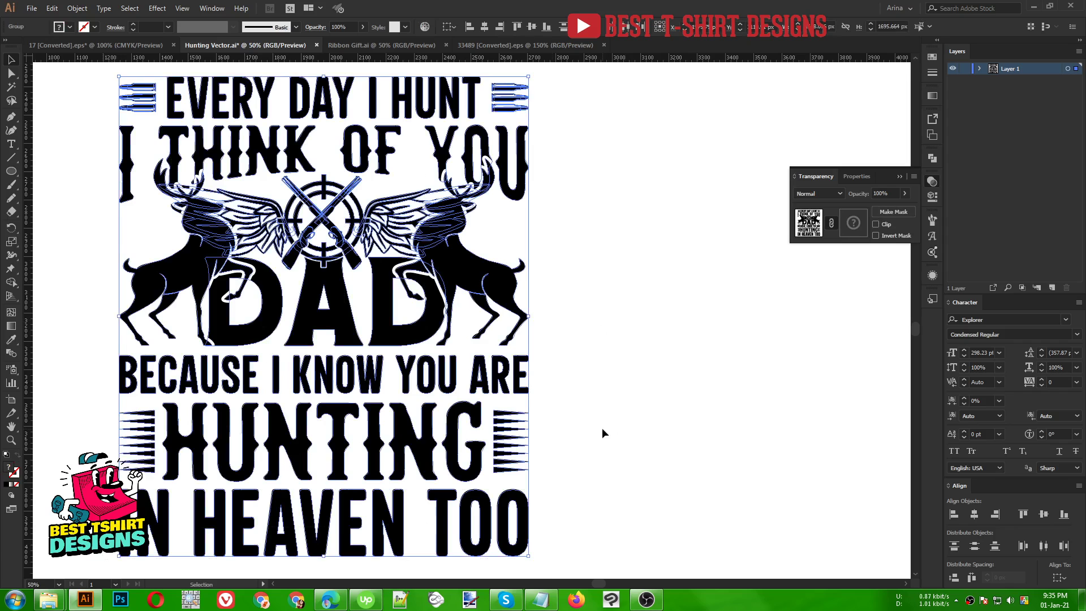
pyautogui.click(70, 26)
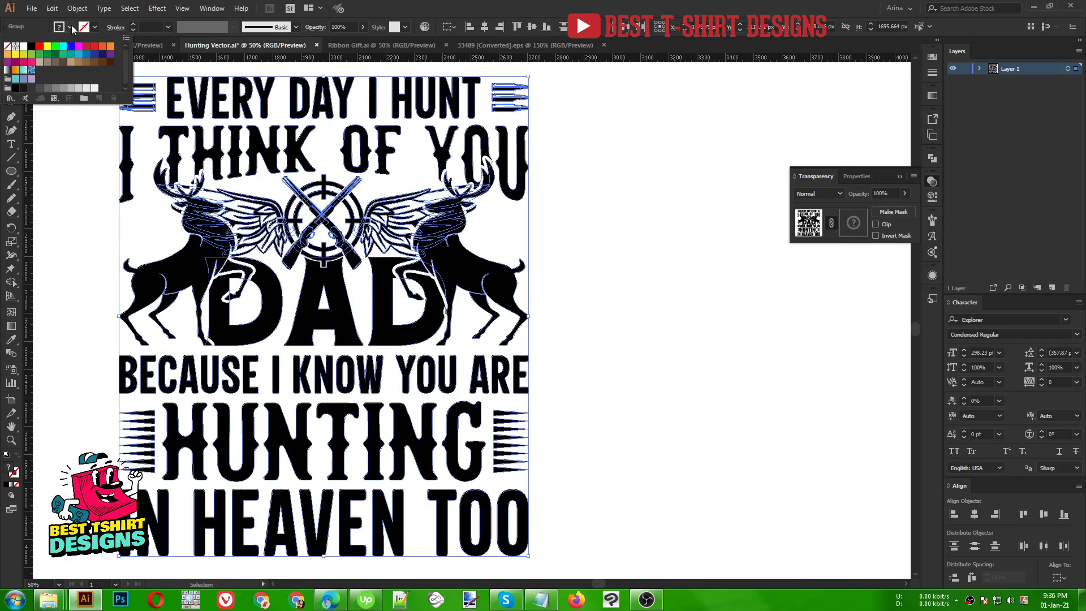
pyautogui.click(31, 46)
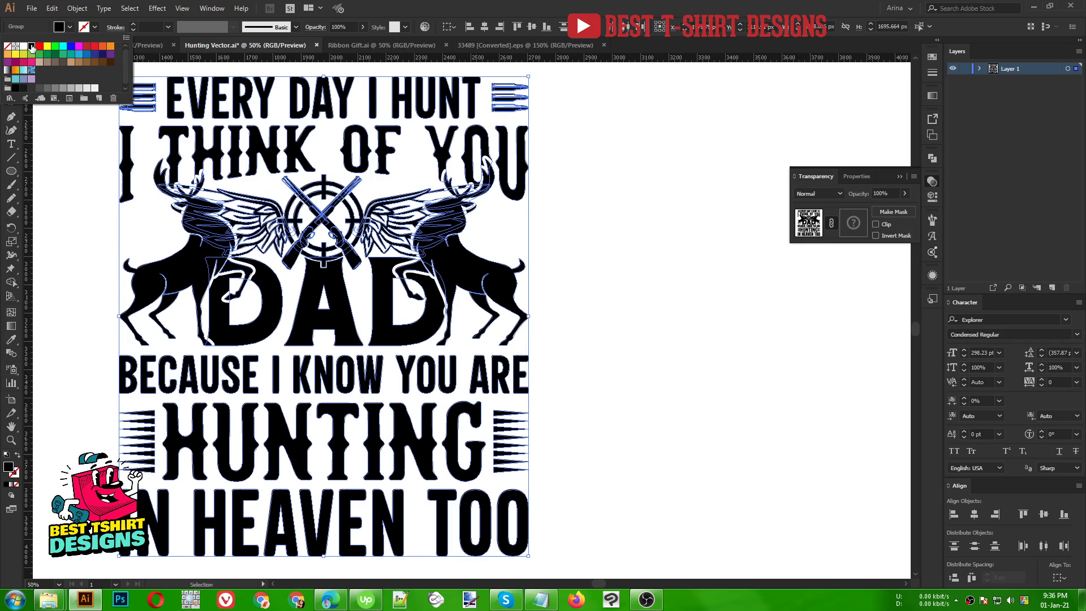
pyautogui.click(87, 46)
pyautogui.click(637, 368)
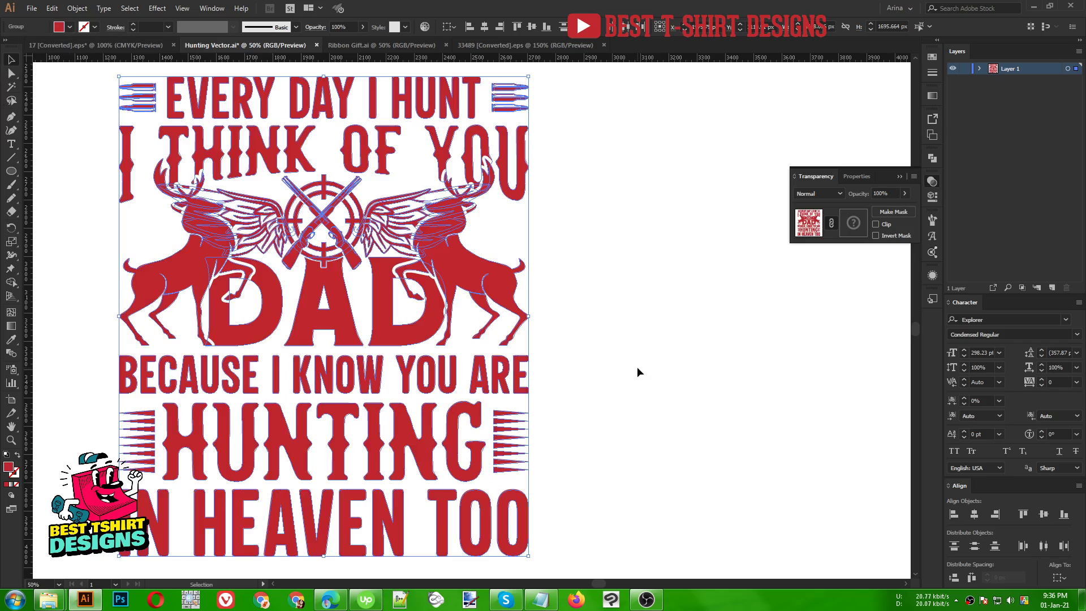
pyautogui.click(637, 367)
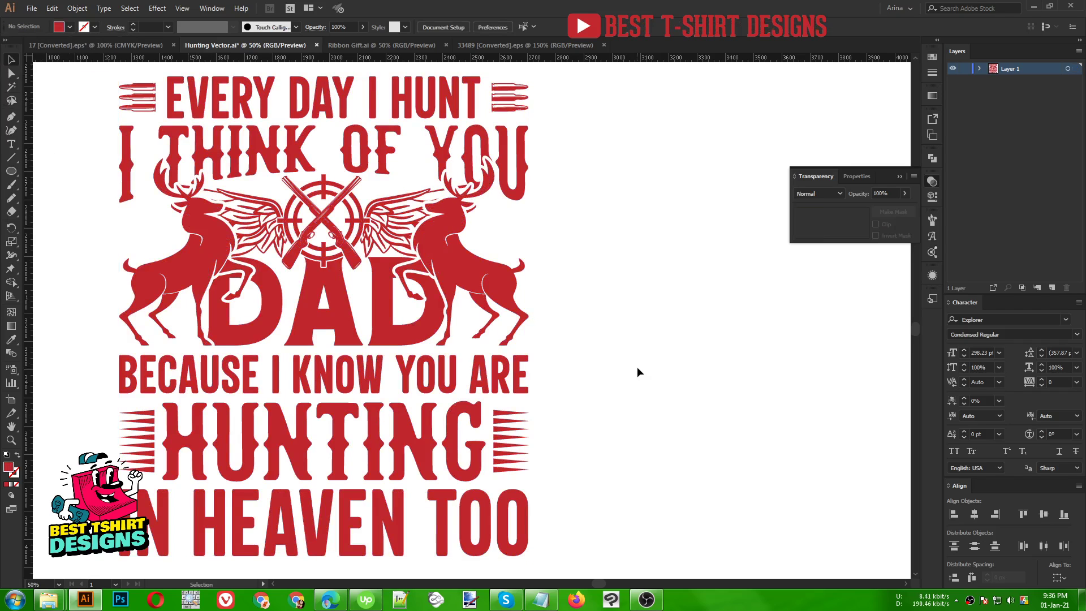